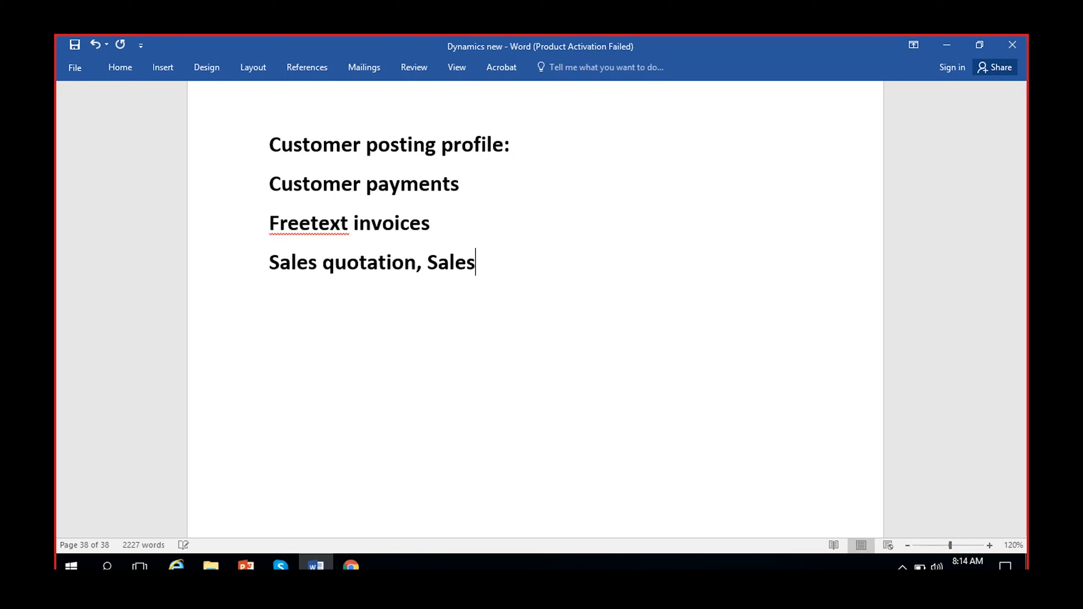
Step: Complete the last line of the notes as "Sales quotation, Sales orders, Invoices, Return orders"
text(, Invoices)
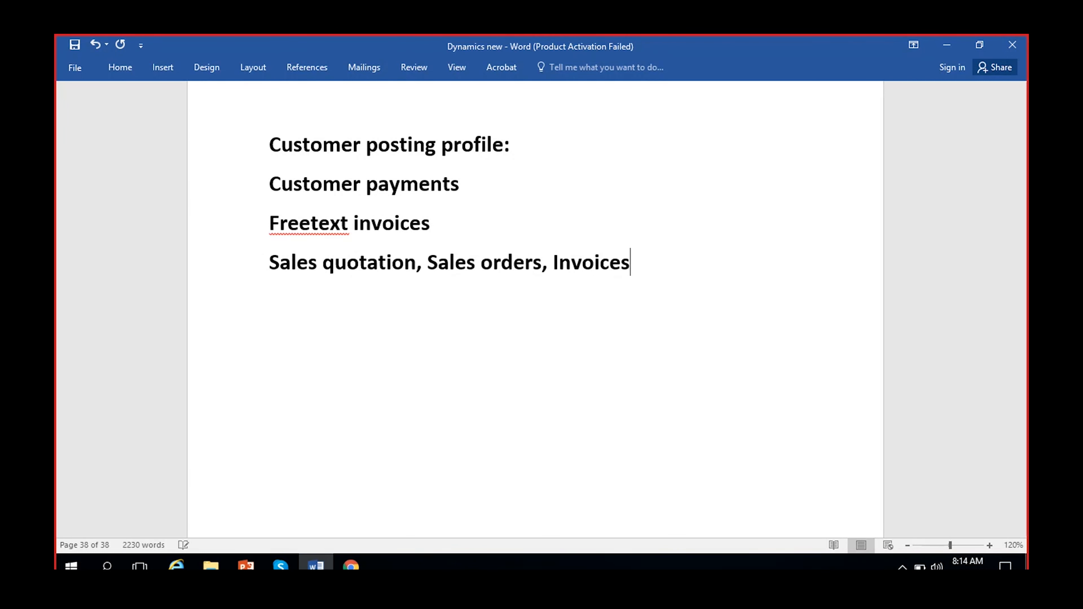
text(, Return orders)
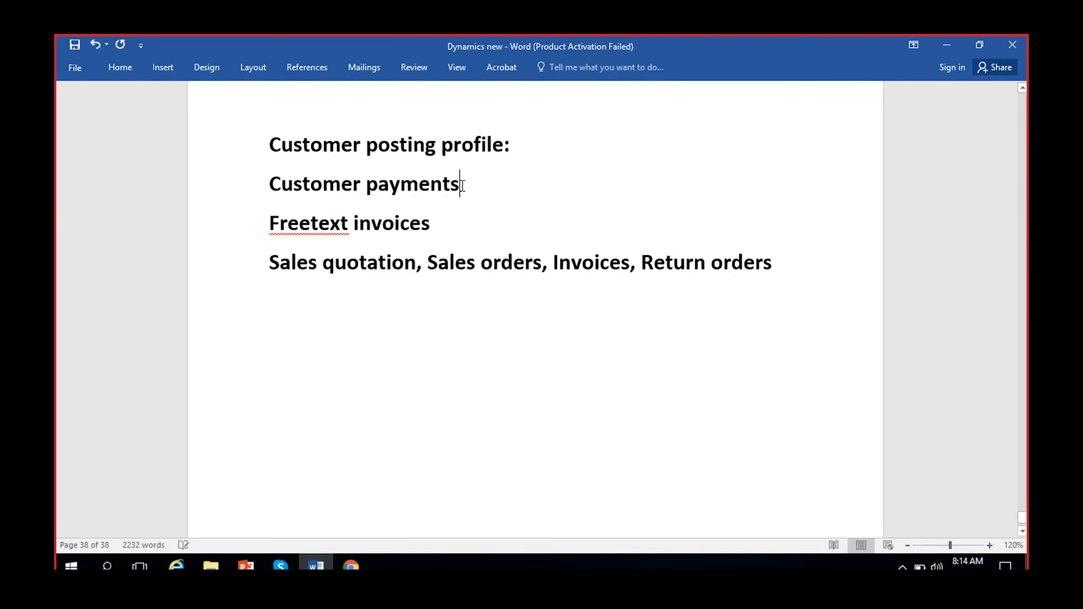
Step: Switch to Dynamics 365 in Chrome, leave Accounts receivable parameters and open the General ledger journal names
click(349, 566)
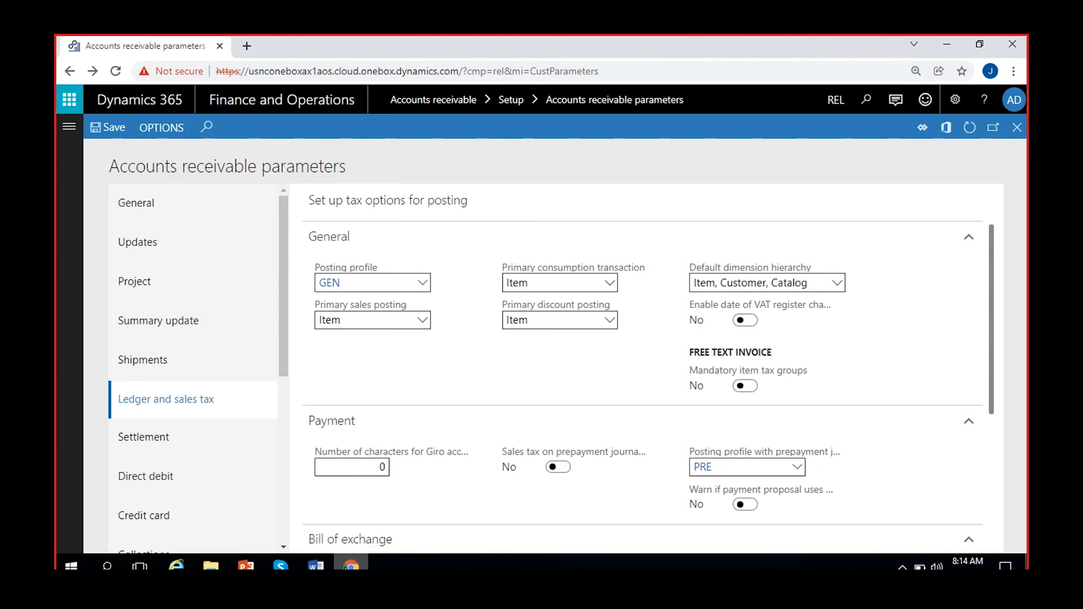
click(1016, 128)
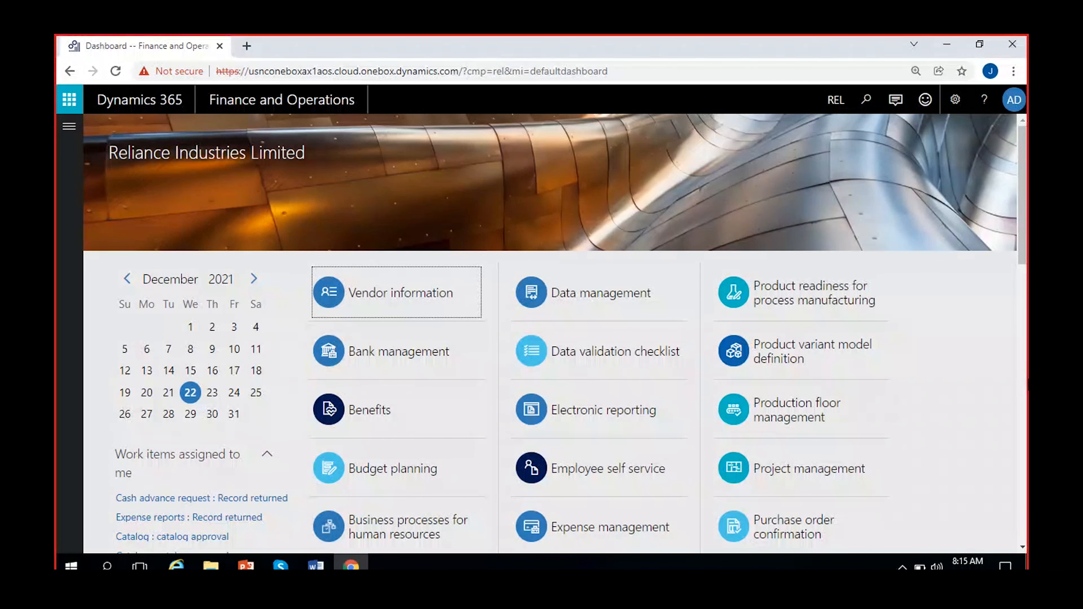
click(69, 126)
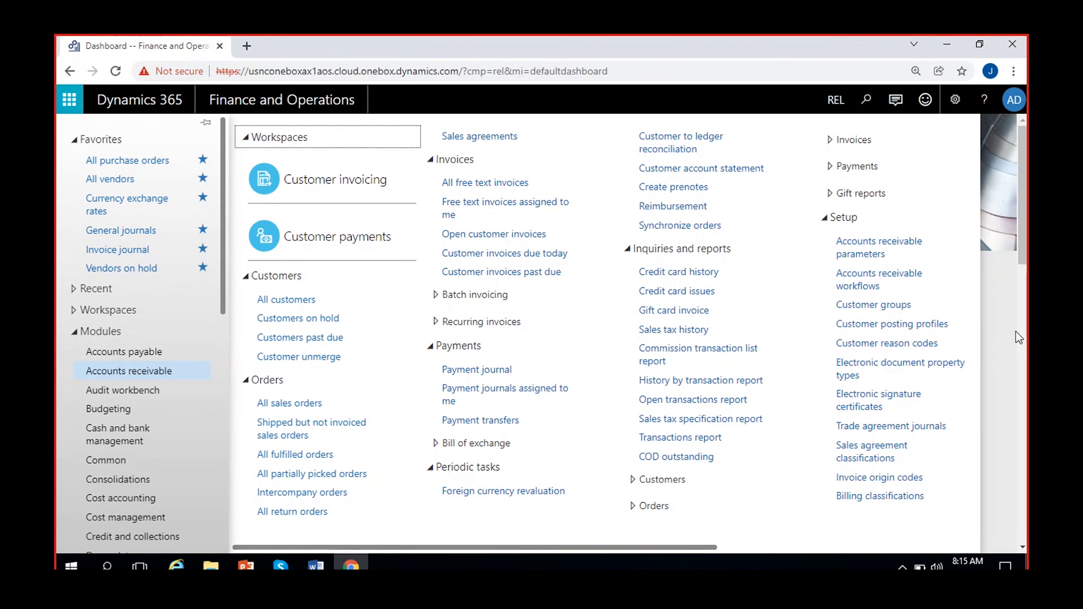
scroll(134, 470, down, 5)
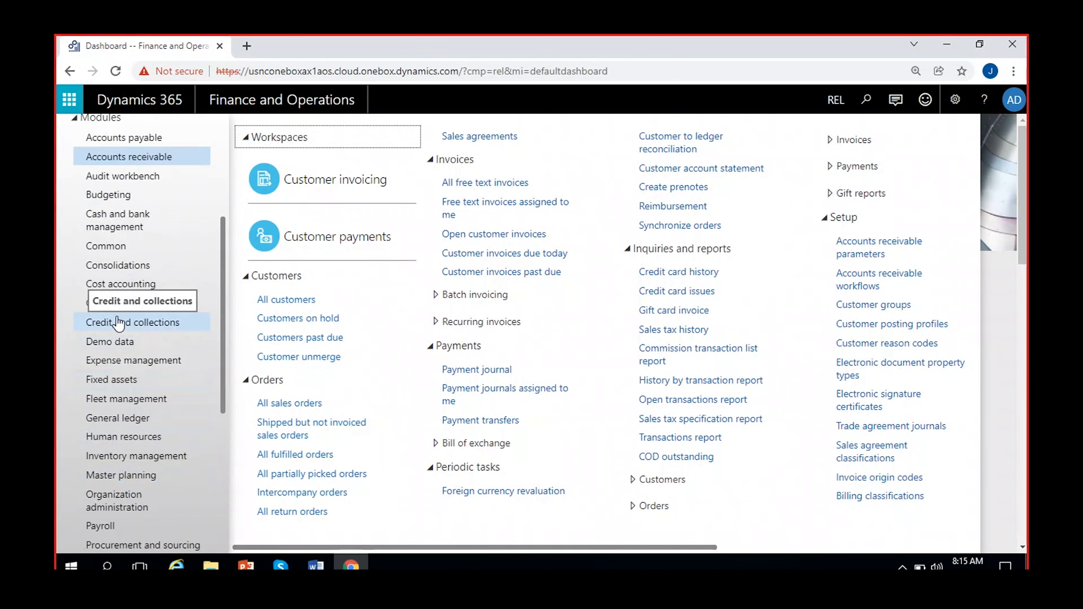
click(92, 418)
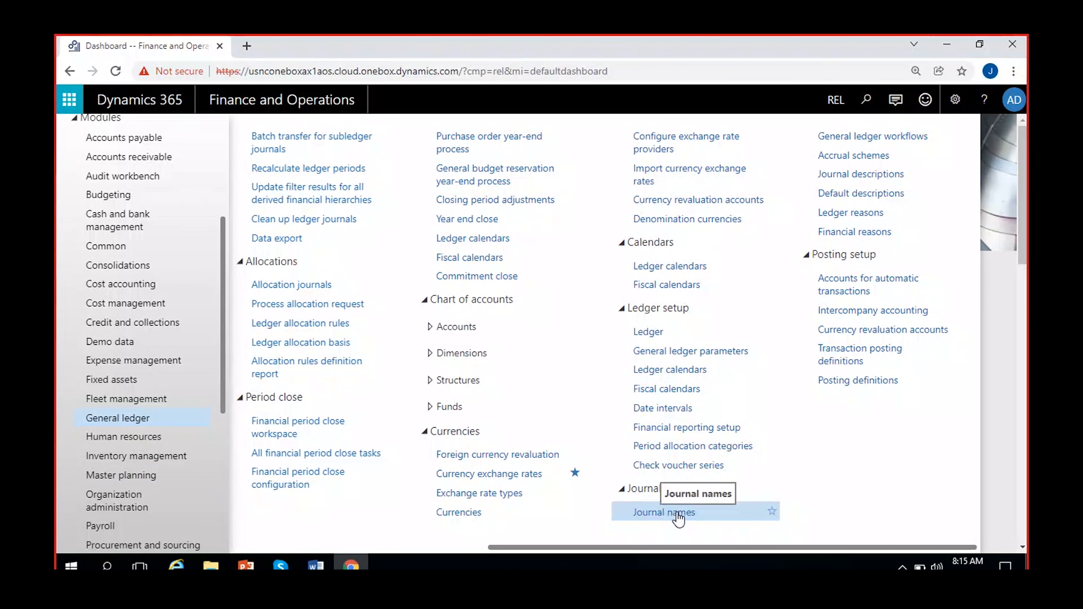
click(678, 517)
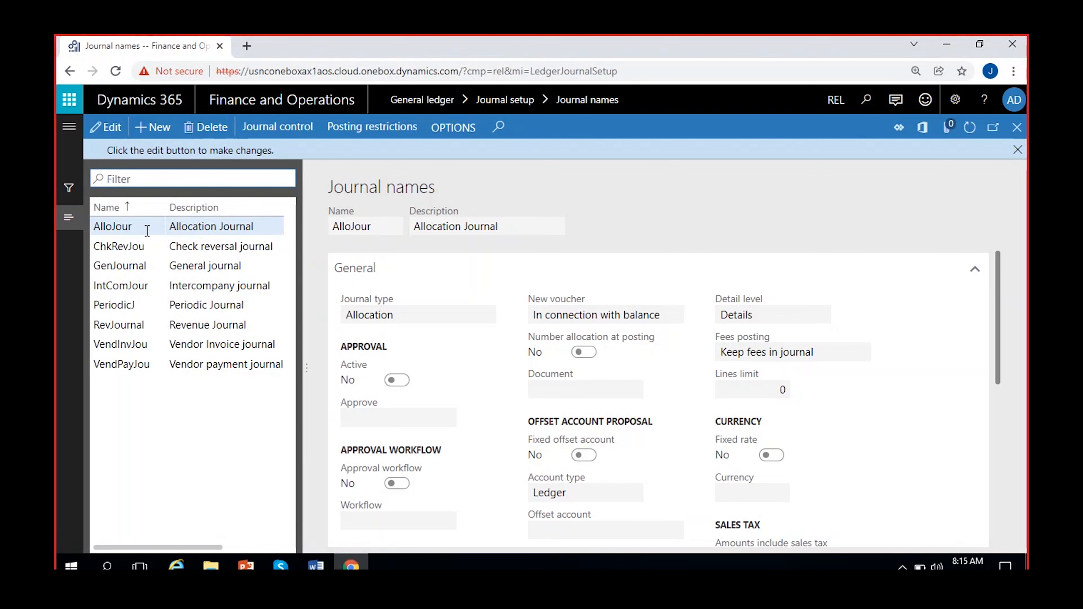
Step: Dismiss the edit notice and check the journal type used by the vendor payment journal VendPayJou
click(1018, 150)
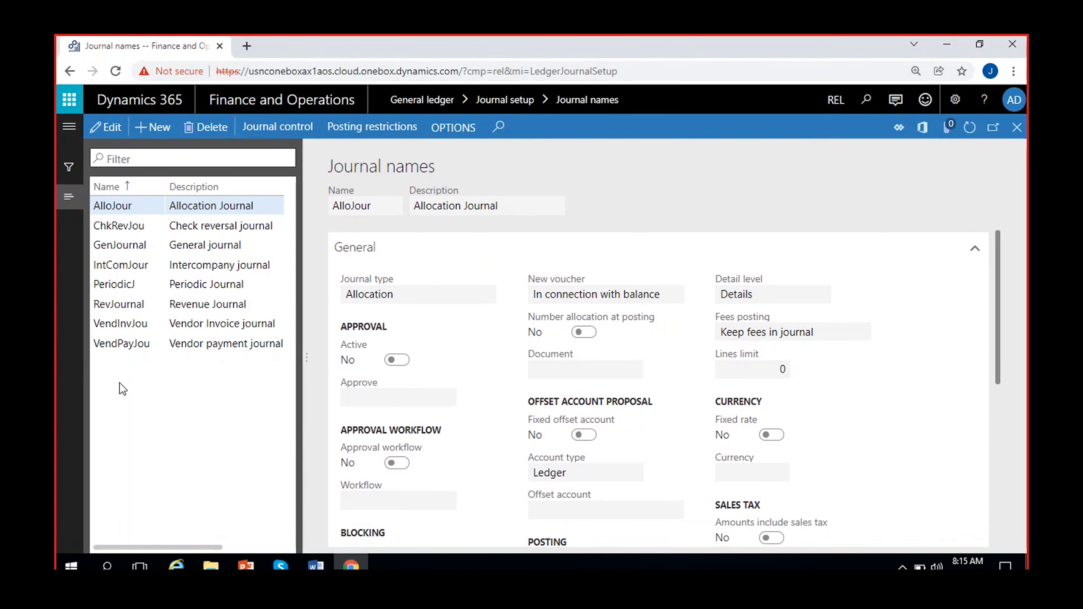
click(124, 347)
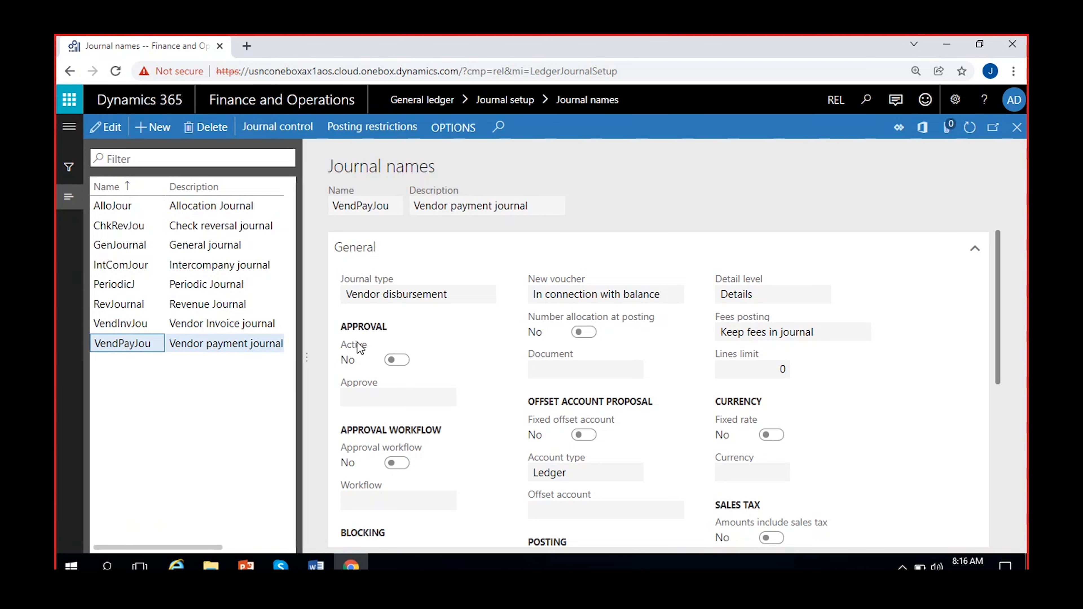
click(461, 294)
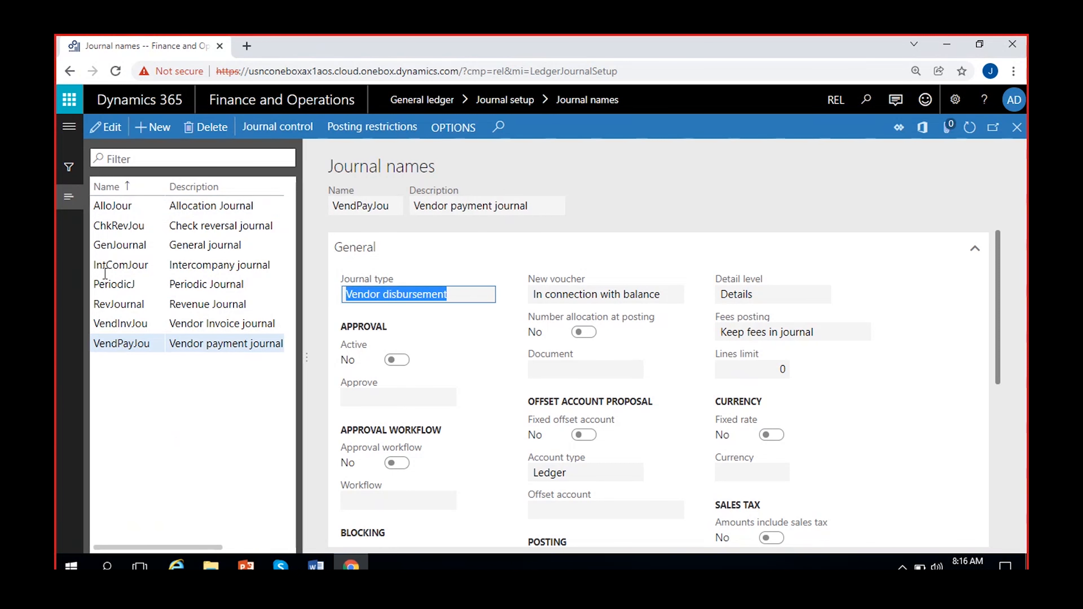
Step: Create a journal name CusPayJour with the description "Customer payment journal" and the journal type Customer payment
click(152, 127)
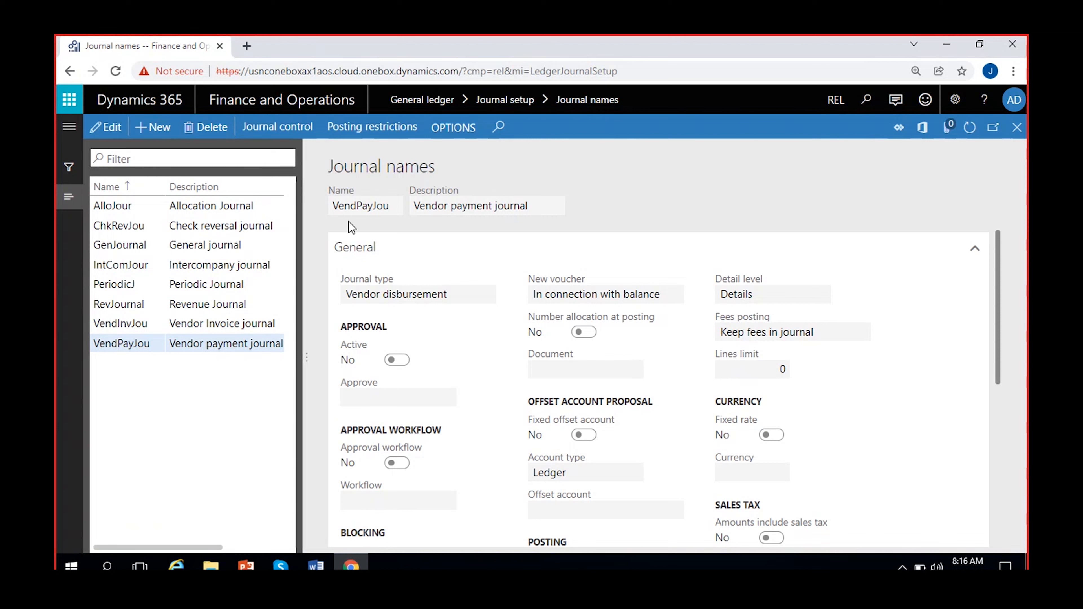
text(CusPayJour)
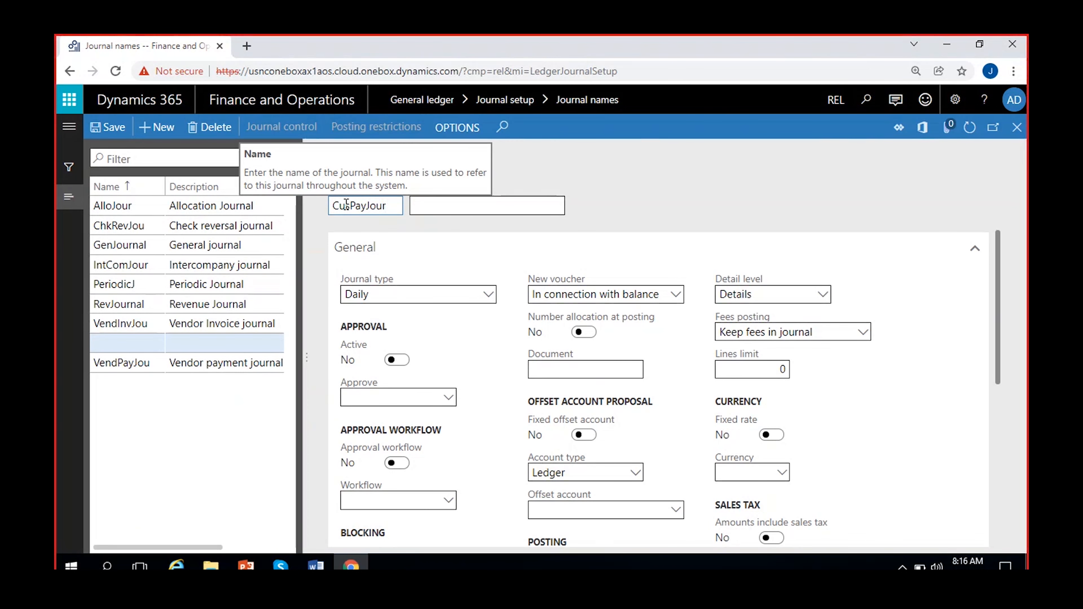
click(431, 200)
text(Cus)
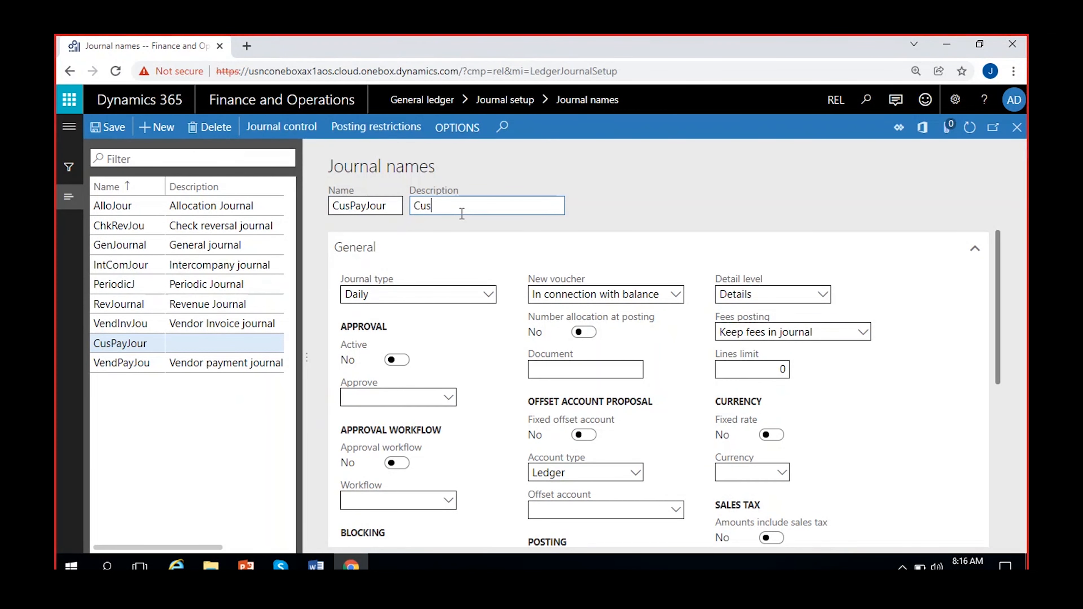
text(tomer pa)
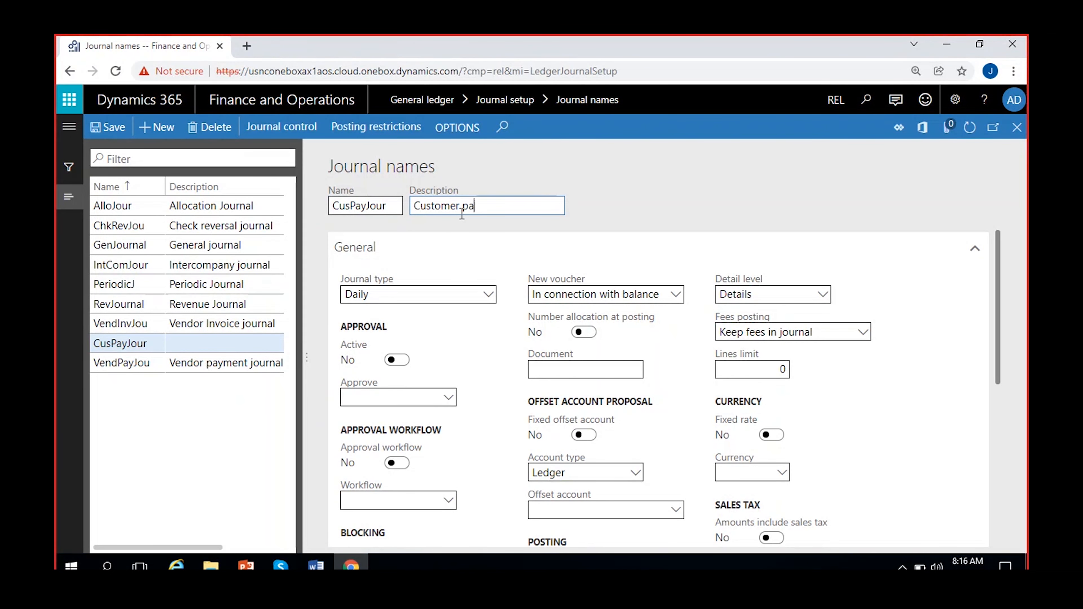
text(yment journal)
click(626, 202)
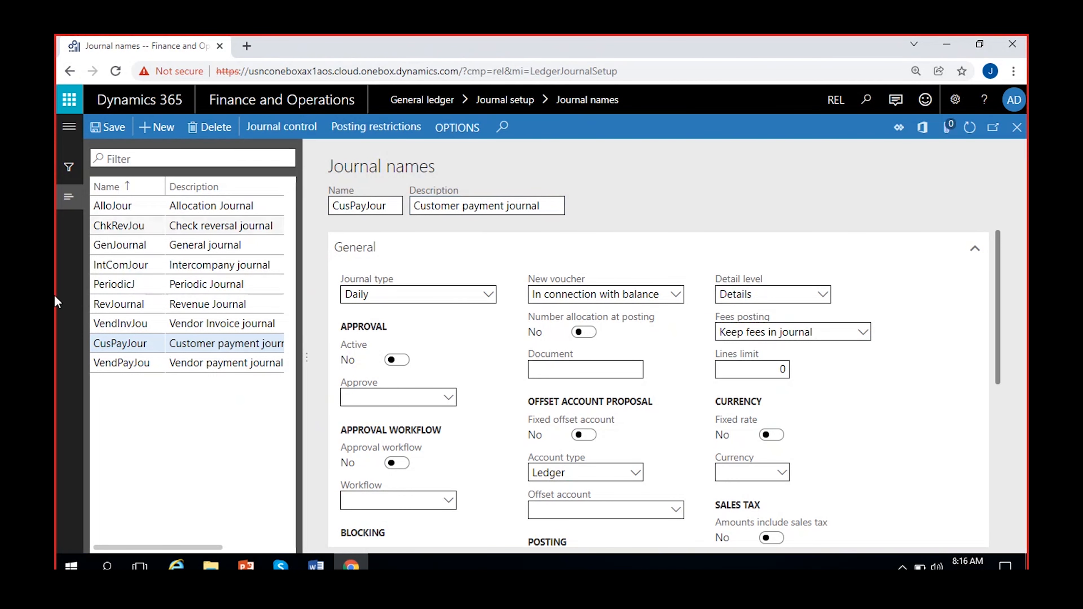
click(478, 299)
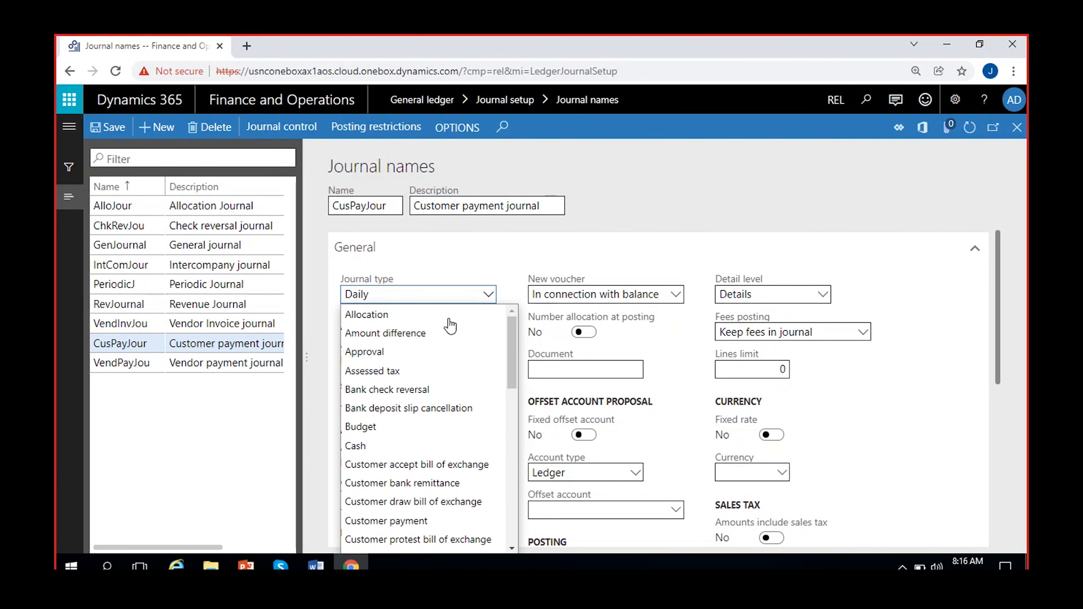
click(410, 521)
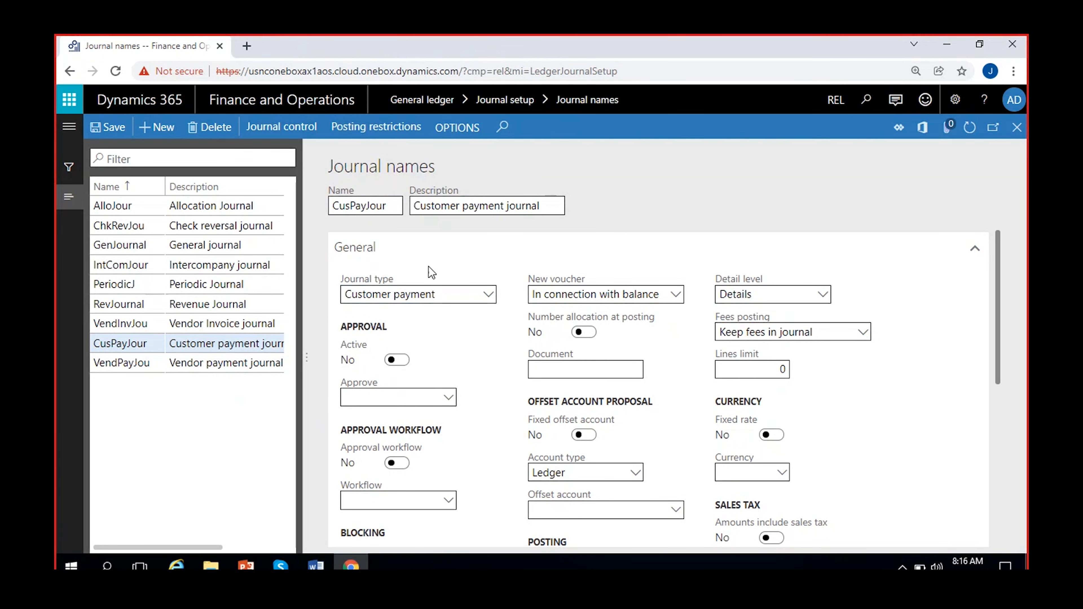
Step: Open the number sequence details from the voucher series of the CusPayJour journal
scroll(468, 334, down, 1)
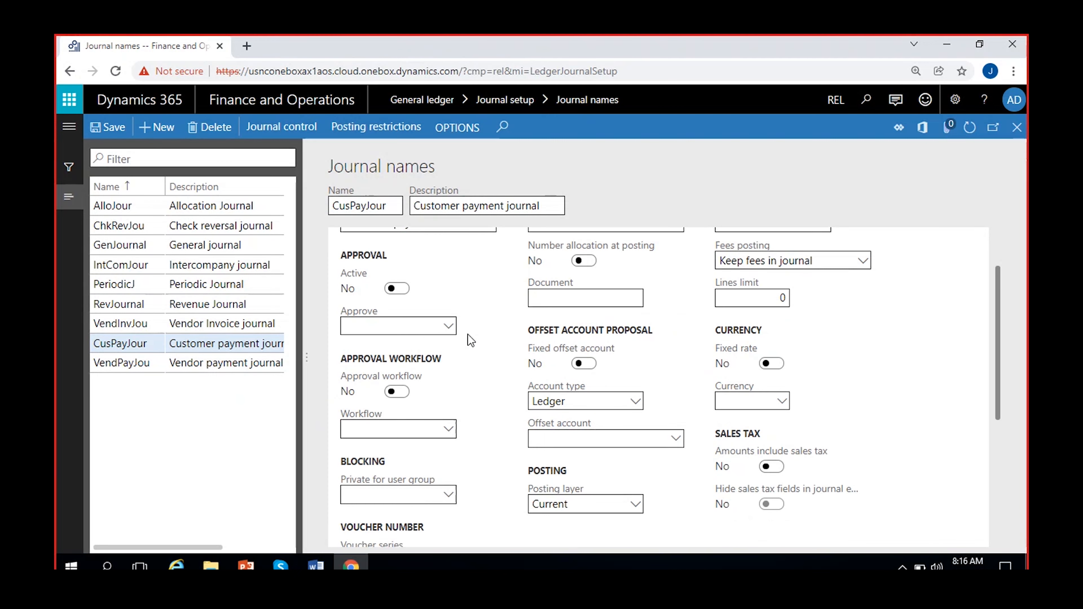
scroll(468, 335, up, 1)
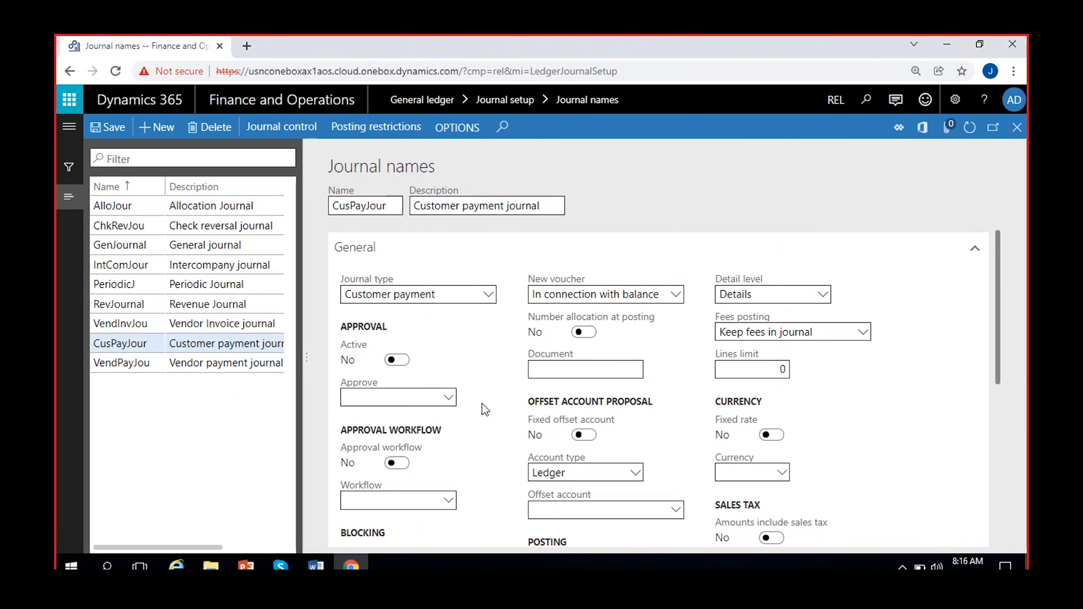
scroll(482, 404, down, 3)
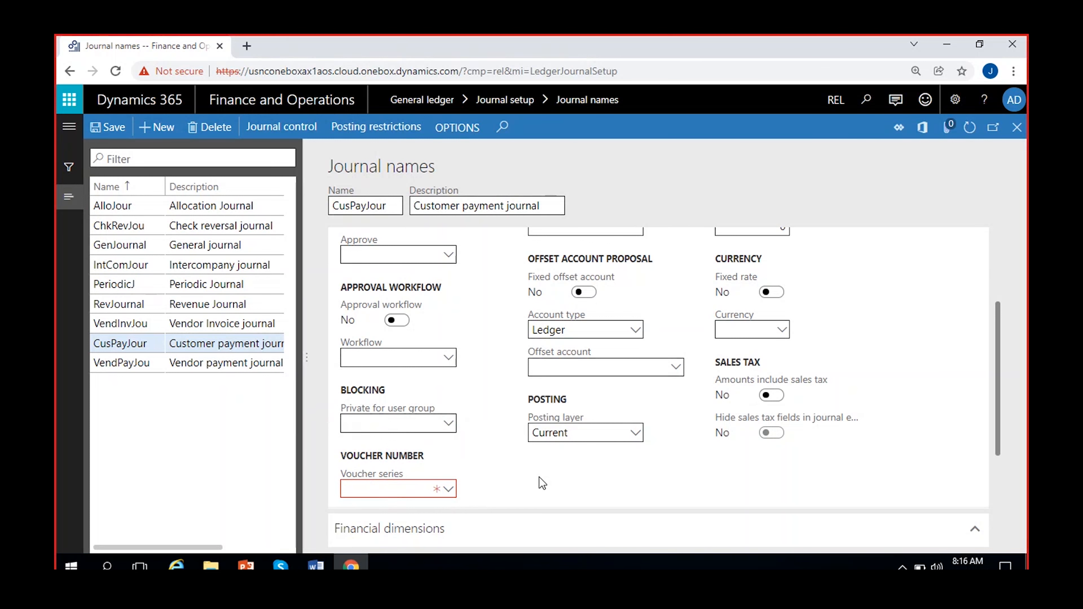
right_click(448, 491)
click(497, 482)
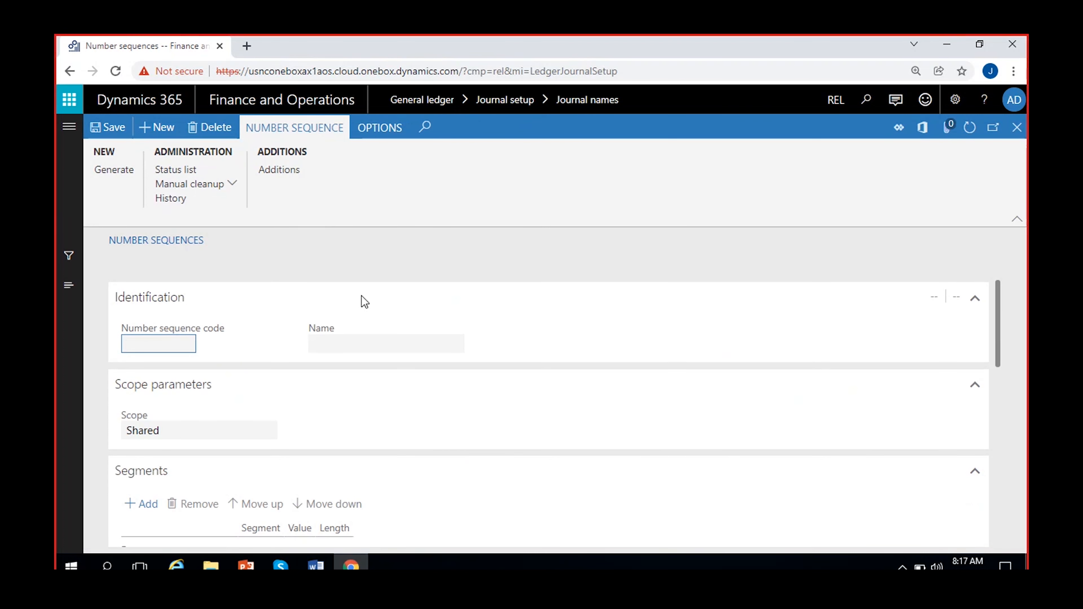
Step: Create a new number sequence with the code CusPay and the name "Customer payments"
click(157, 129)
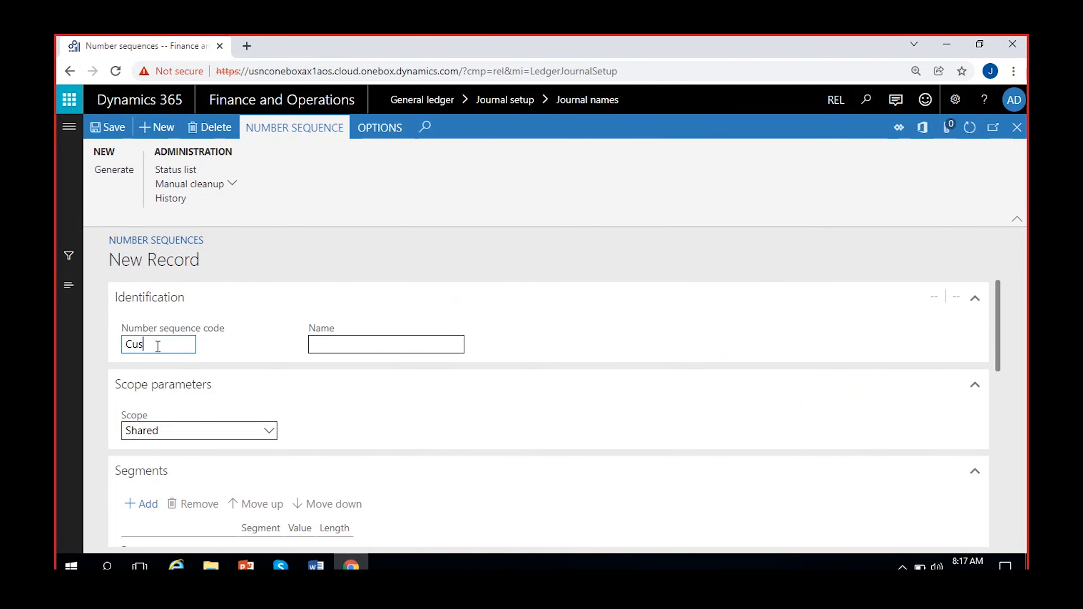
click(407, 347)
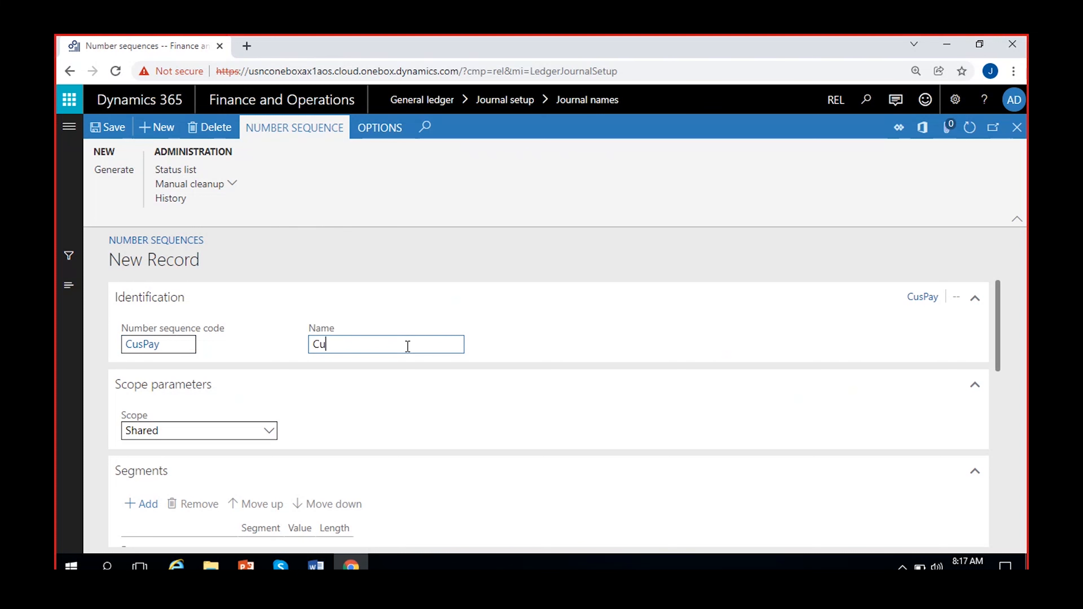
text(Customerpayments)
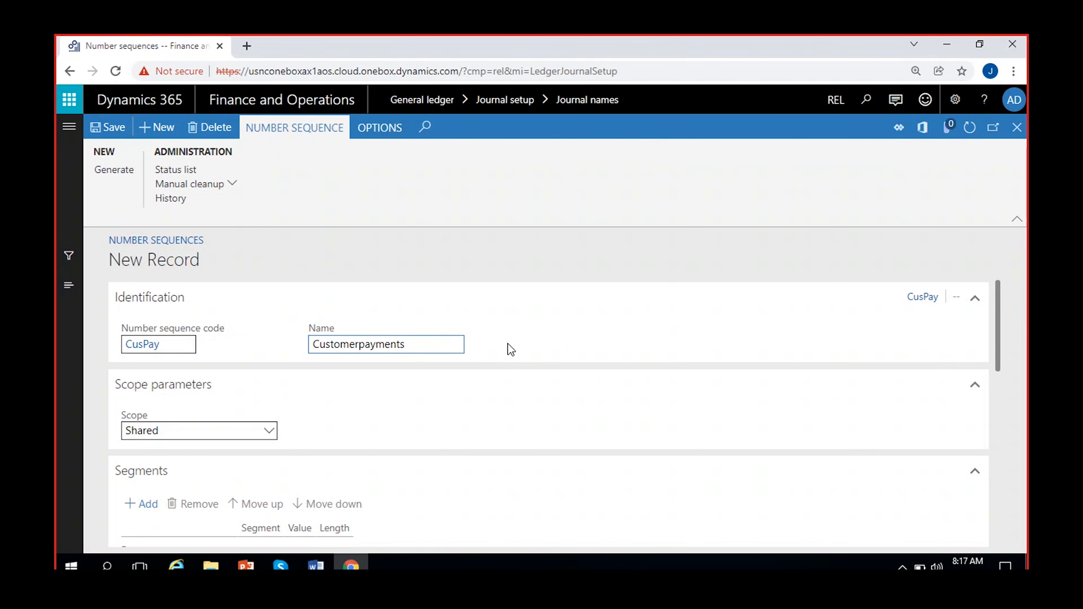
drag(180, 345, 56, 354)
scroll(341, 375, down, 2)
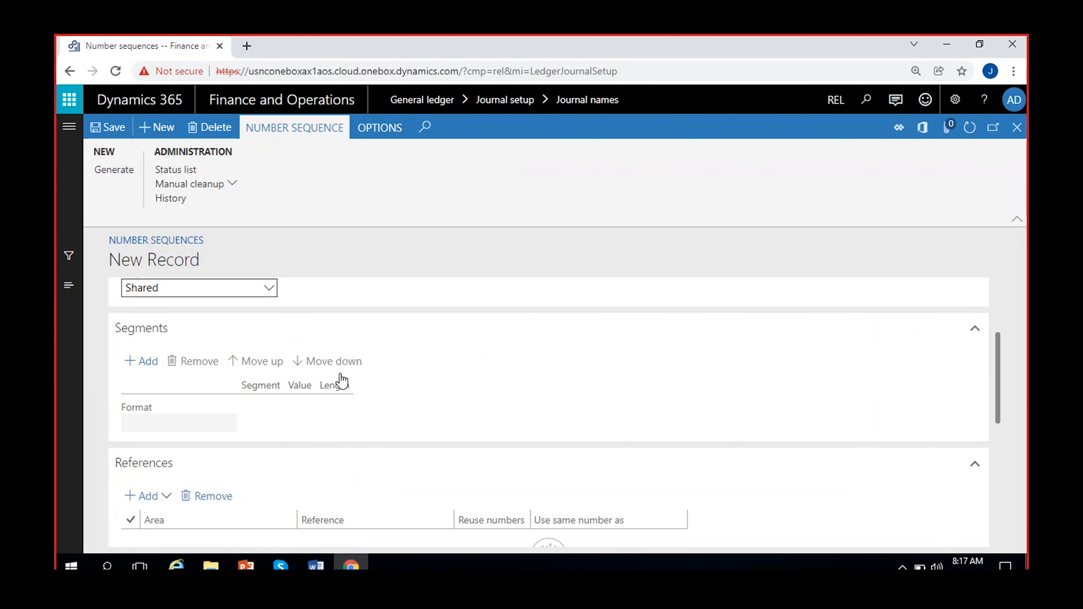
scroll(340, 379, up, 3)
click(365, 341)
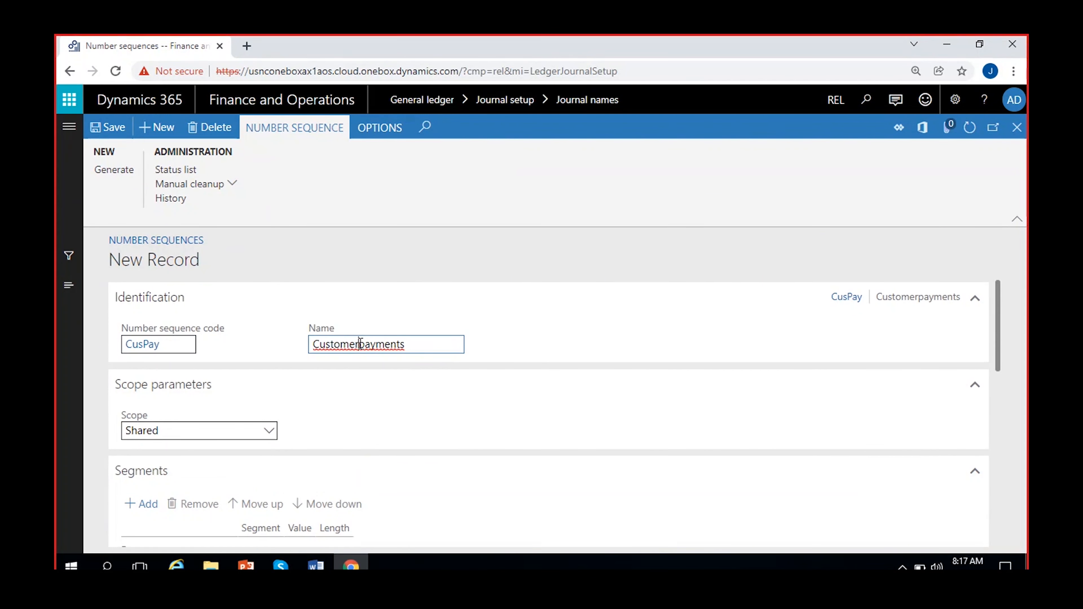
Step: Set the number sequence's scope to Company and choose REL as the company
click(267, 432)
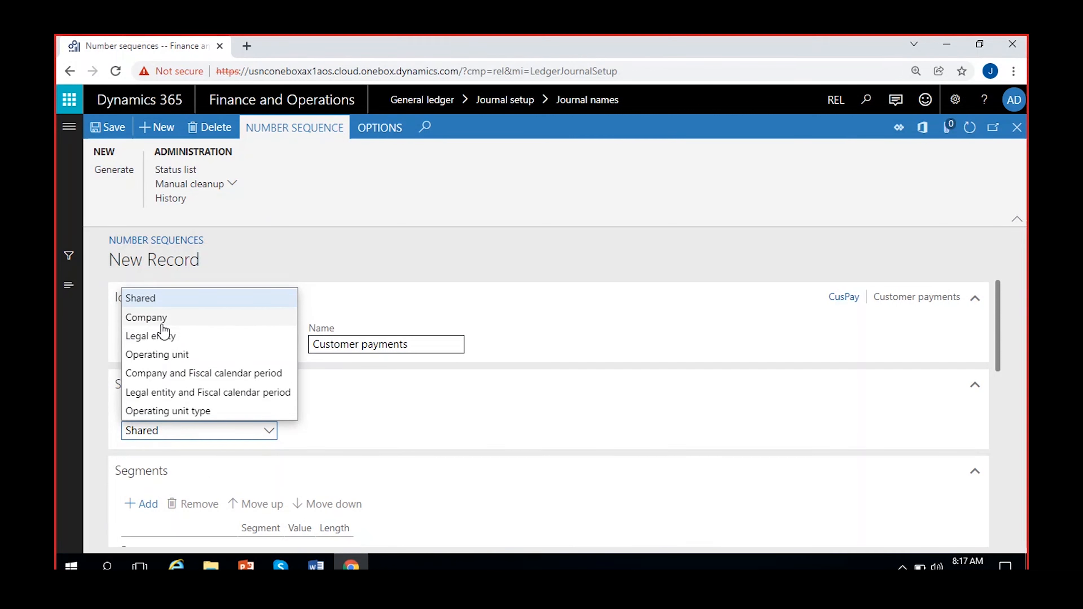
click(163, 326)
click(324, 432)
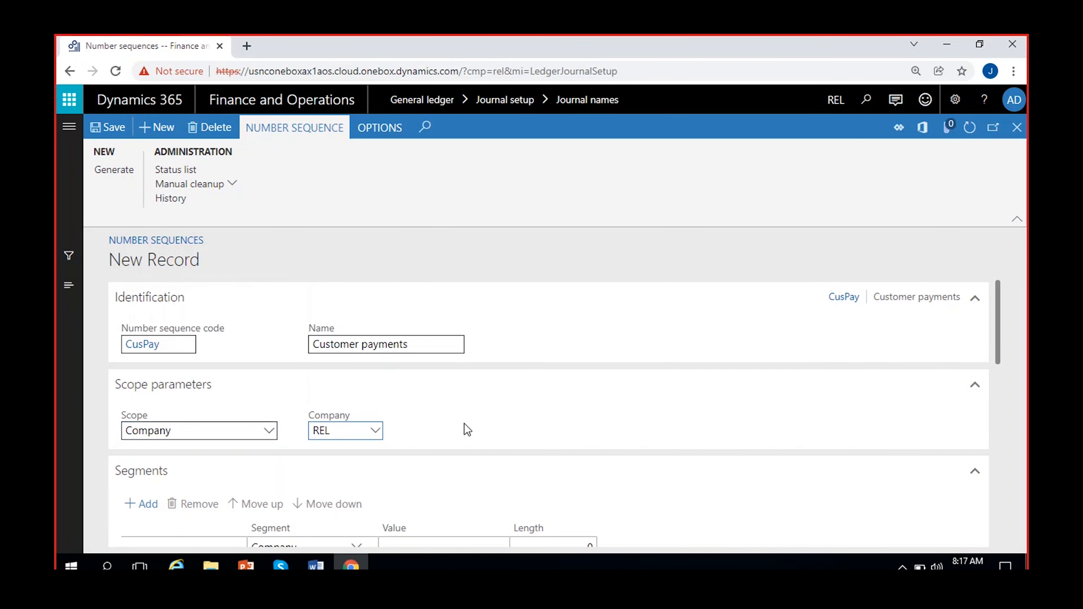
Step: Remove the Company segment, set the constant segment to CusPay- and shorten the alphanumeric segment to ######
scroll(465, 423, down, 5)
click(428, 338)
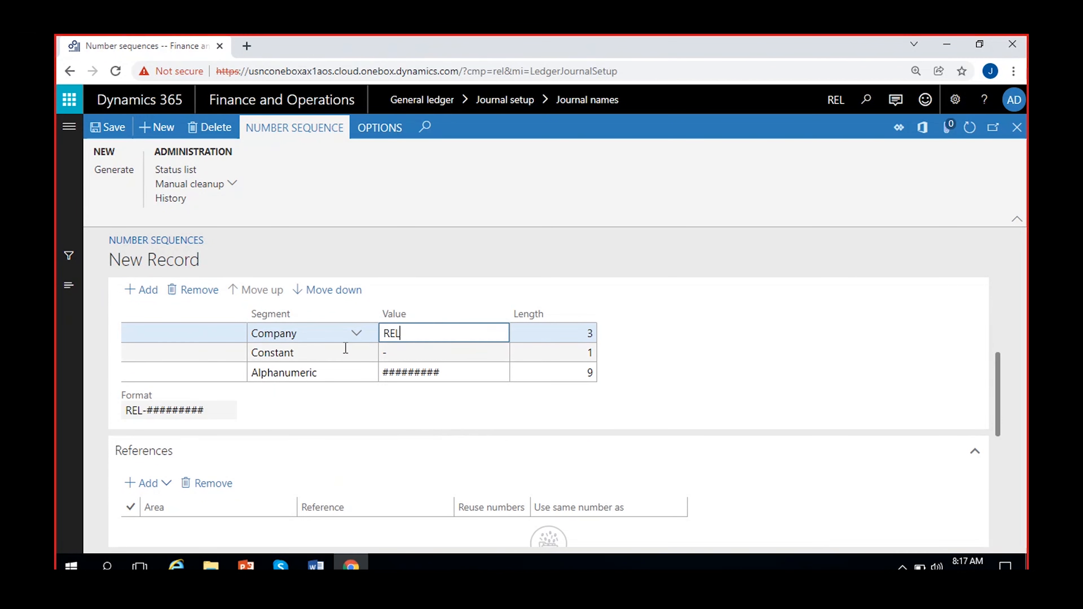
click(193, 289)
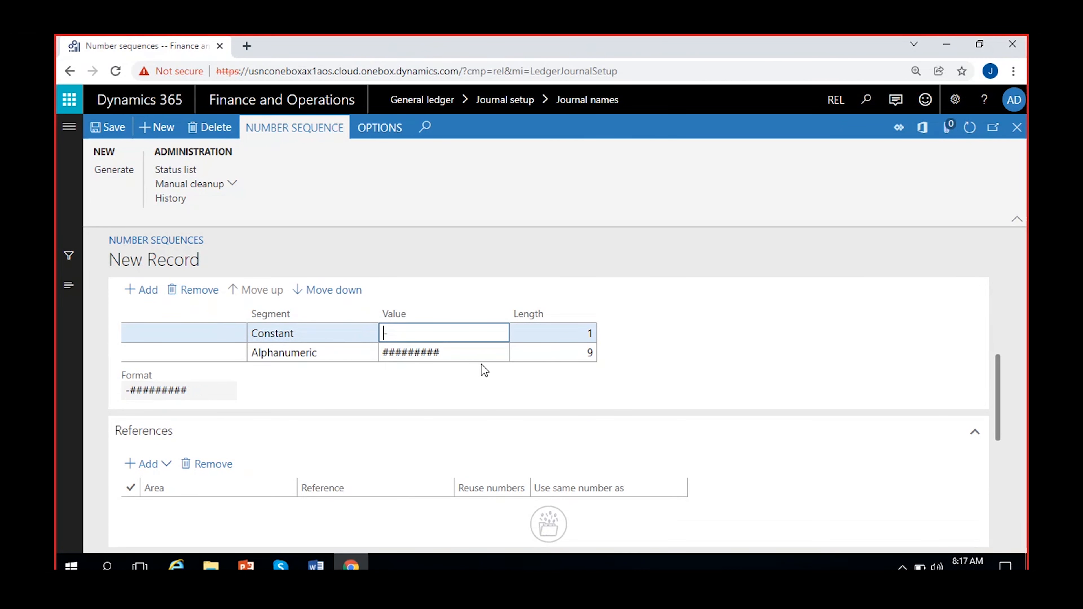
text(CusPay)
click(471, 354)
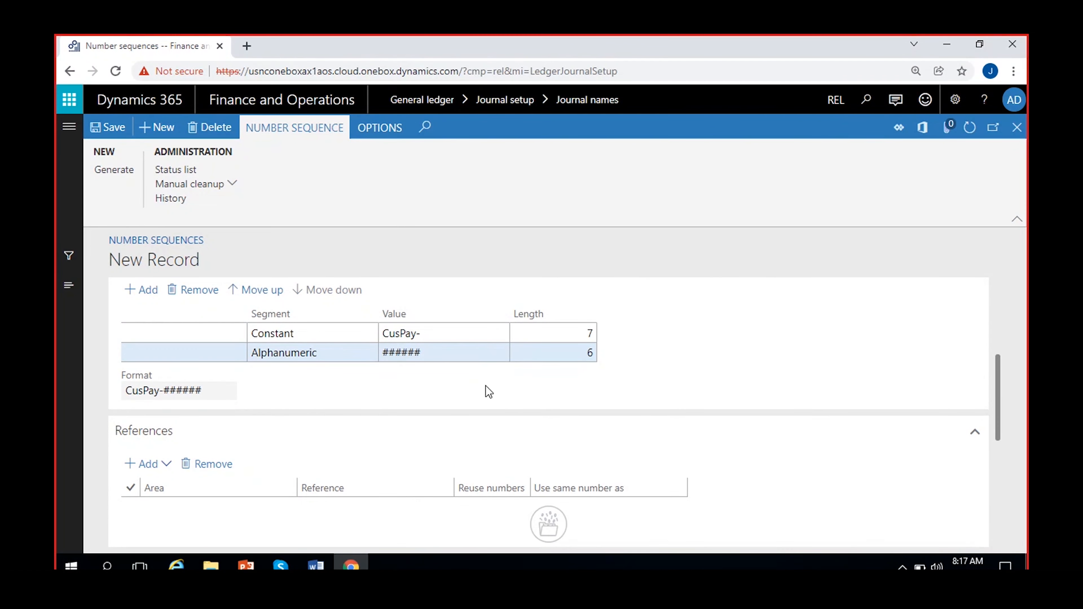
Step: Make the CusPay number sequence continuous, save it and return to the journal names
scroll(354, 392, down, 5)
scroll(354, 392, down, 2)
click(364, 439)
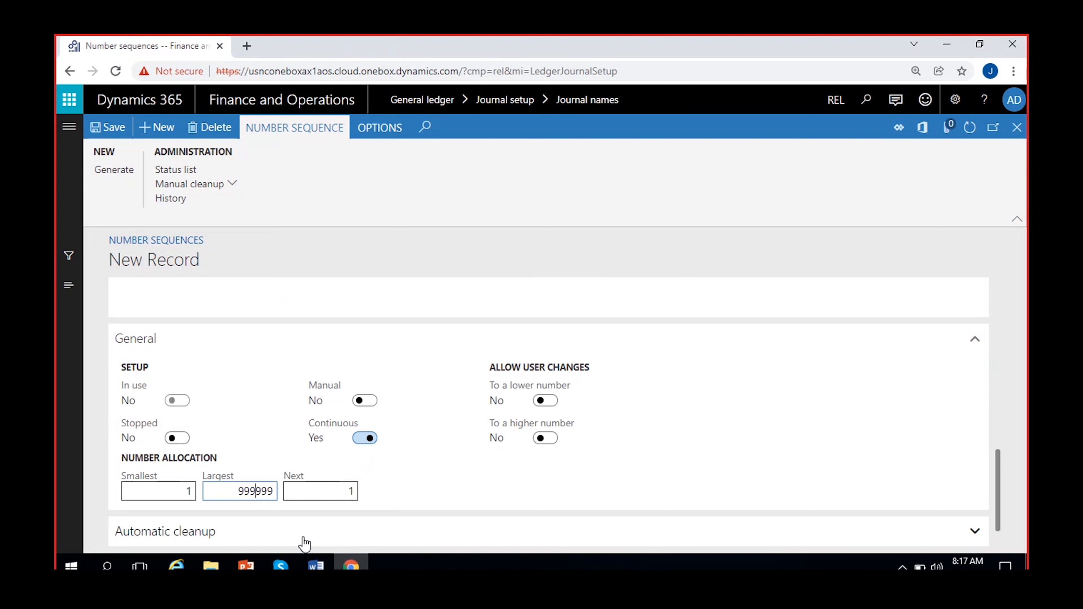
click(115, 127)
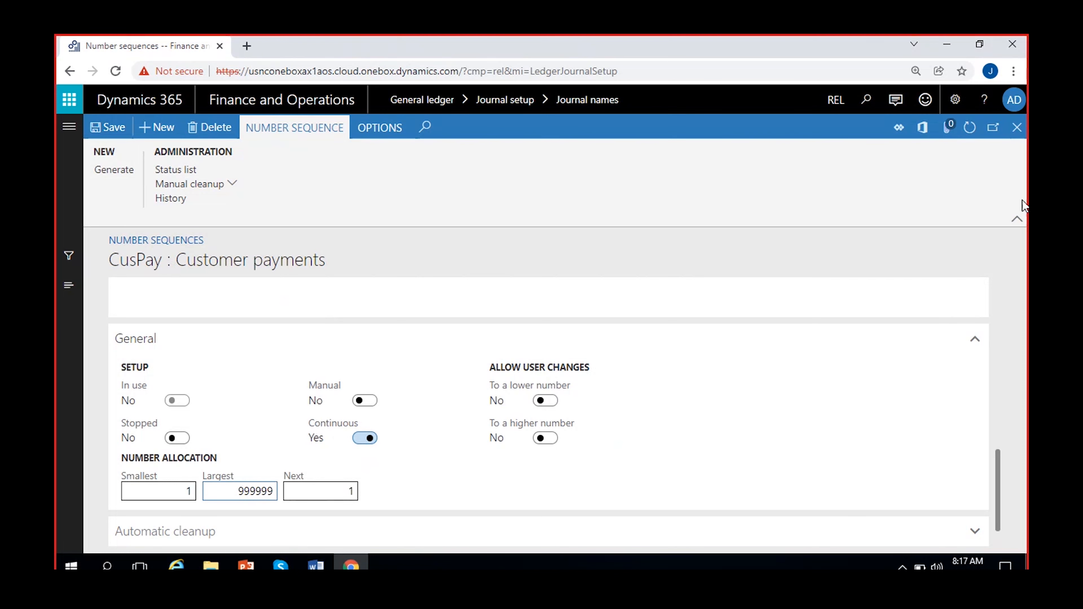
click(1017, 128)
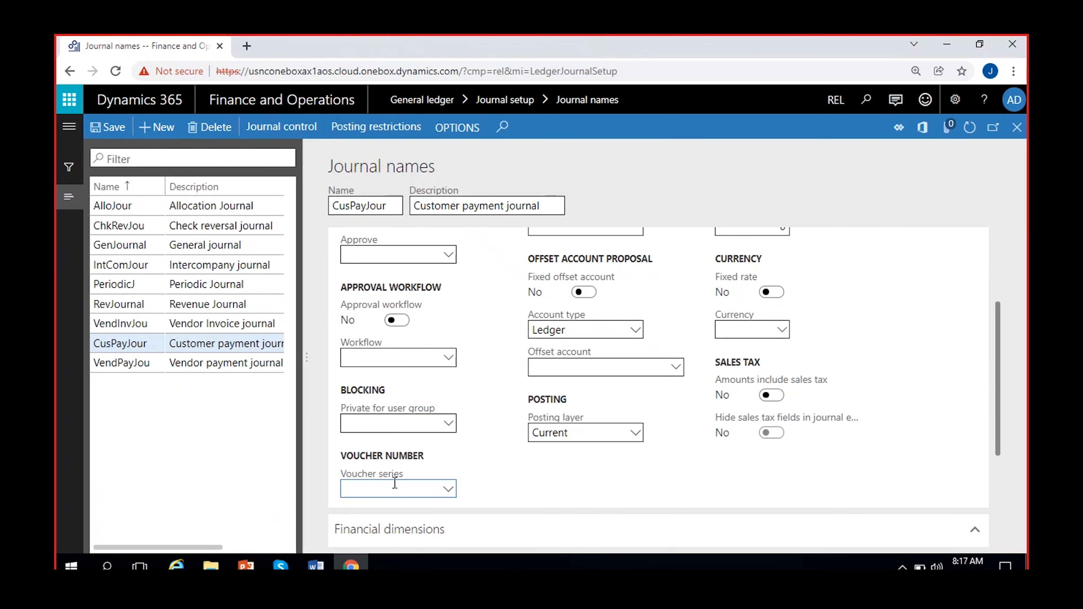
Step: Assign the CusPay number sequence as the voucher series of the customer payment journal name and save the record
text(CusPay)
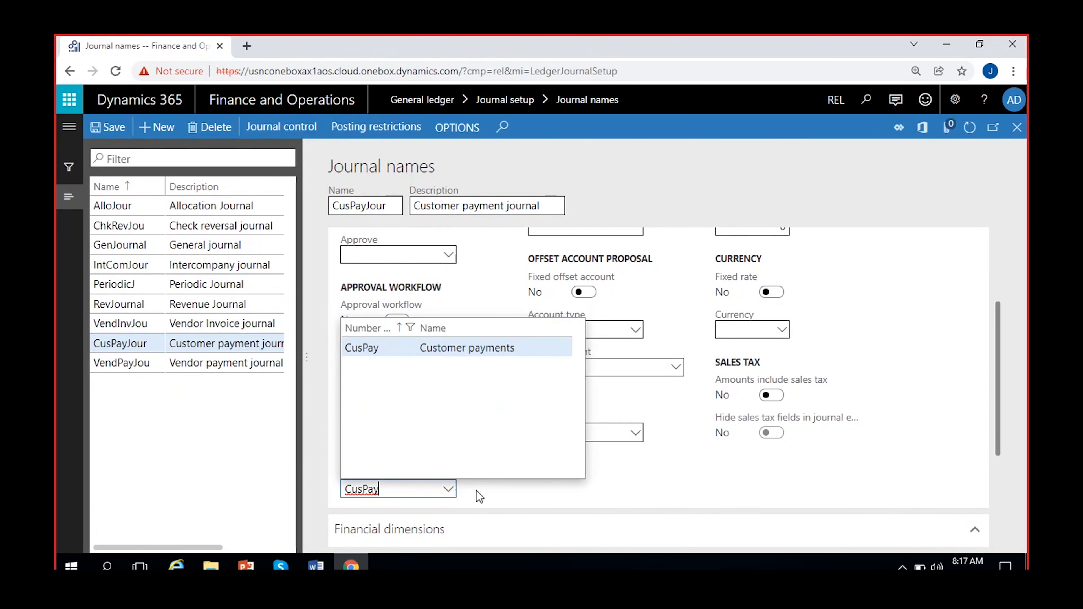
click(482, 350)
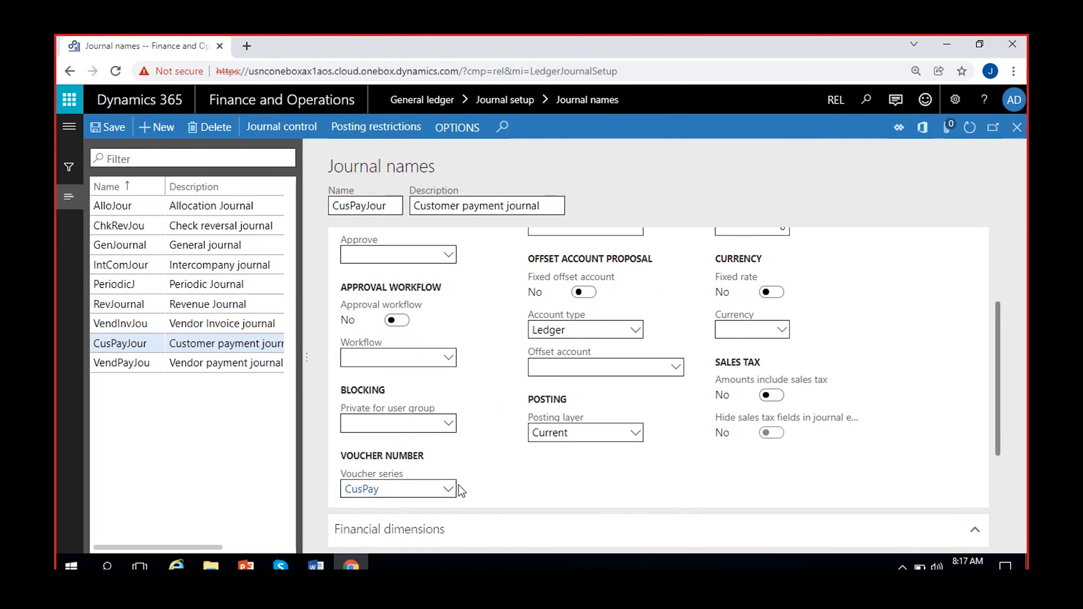
scroll(502, 462, up, 2)
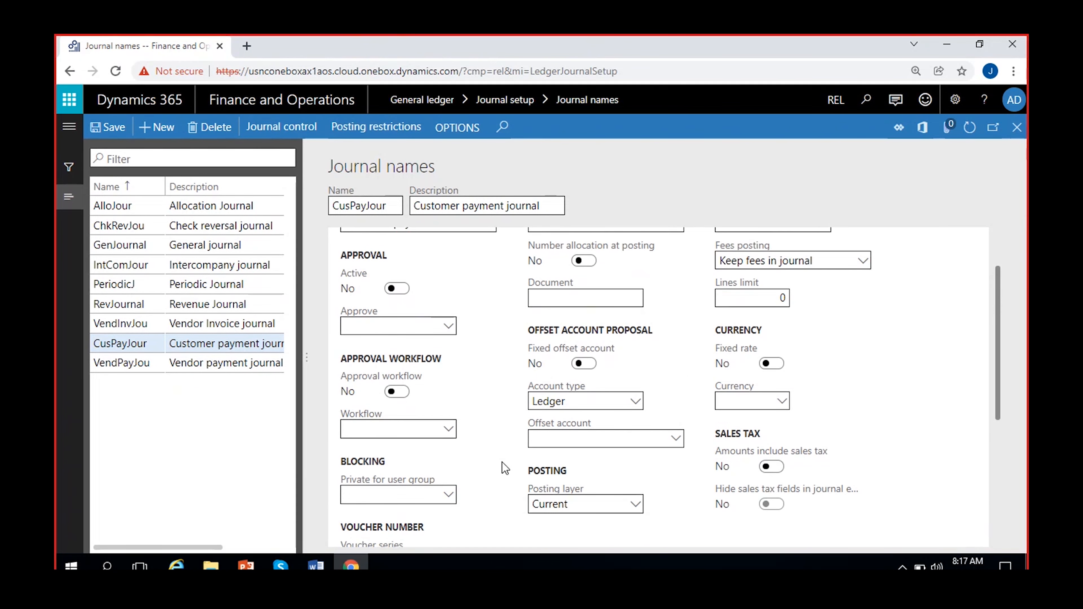
scroll(502, 462, up, 2)
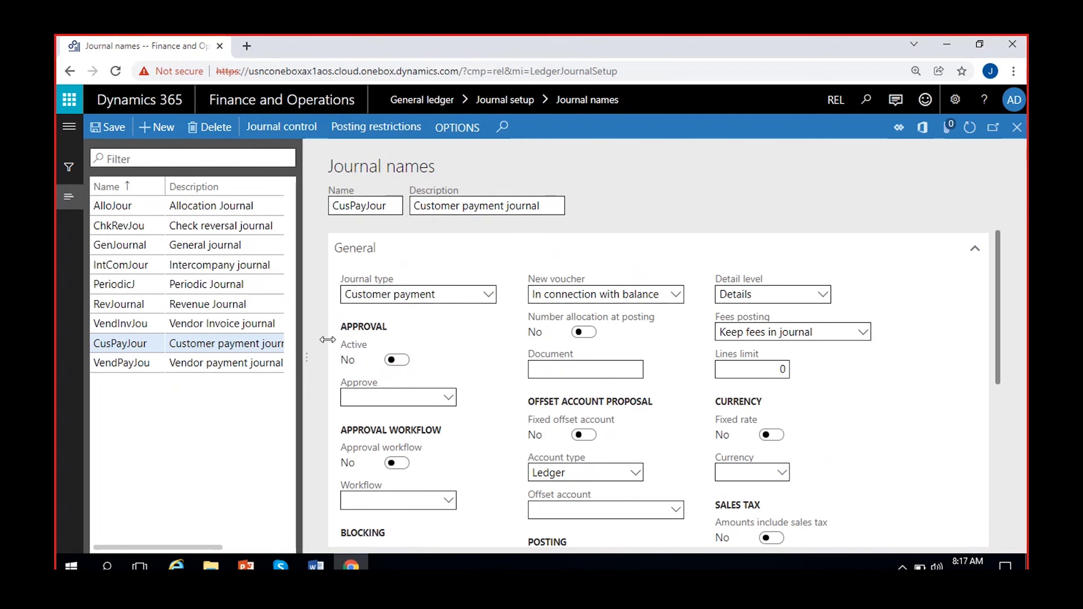
click(105, 136)
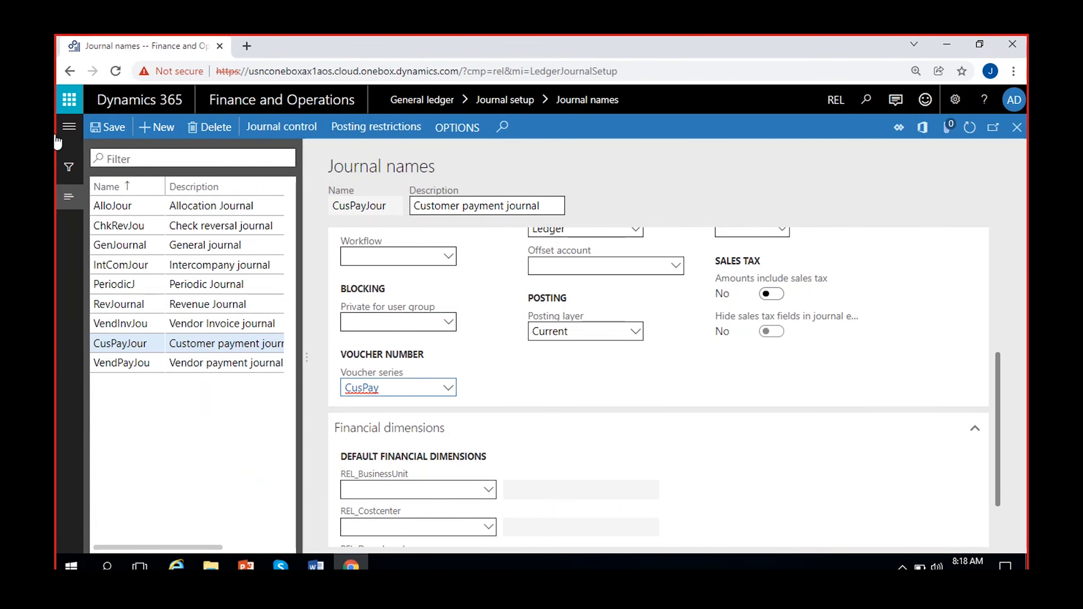
Step: Open the payment journal page of Accounts receivable
click(68, 128)
click(116, 375)
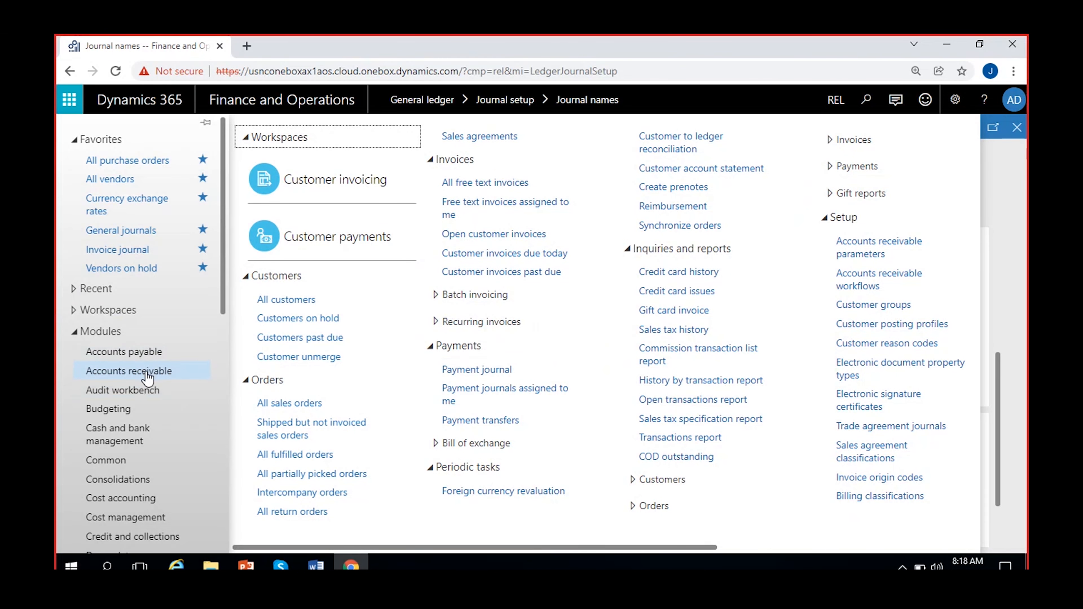
click(481, 370)
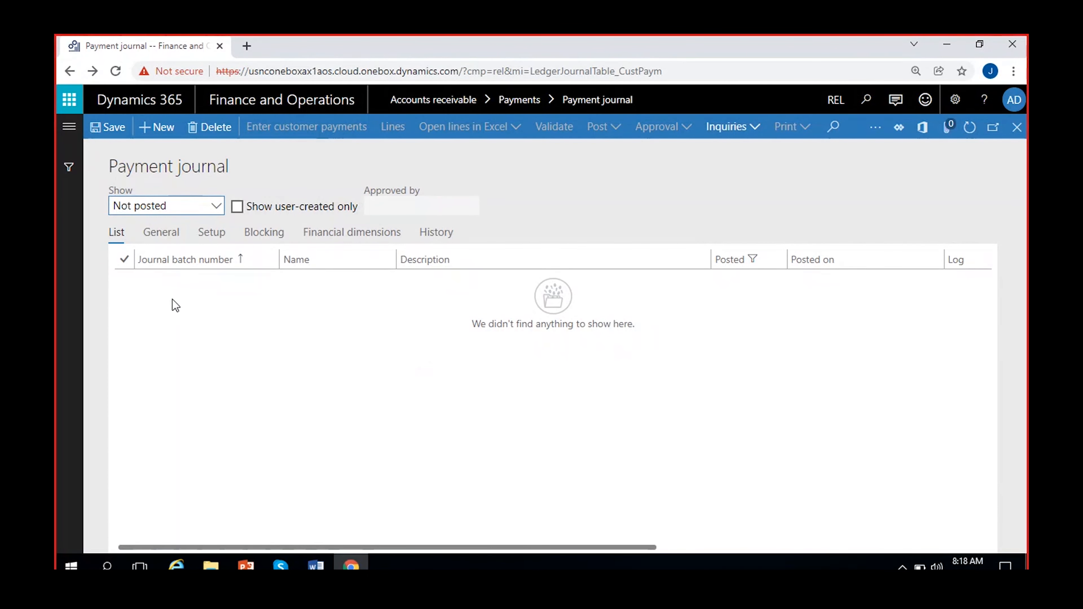
Step: Create a new payment journal with the journal name CusPayJour and open its lines
click(158, 128)
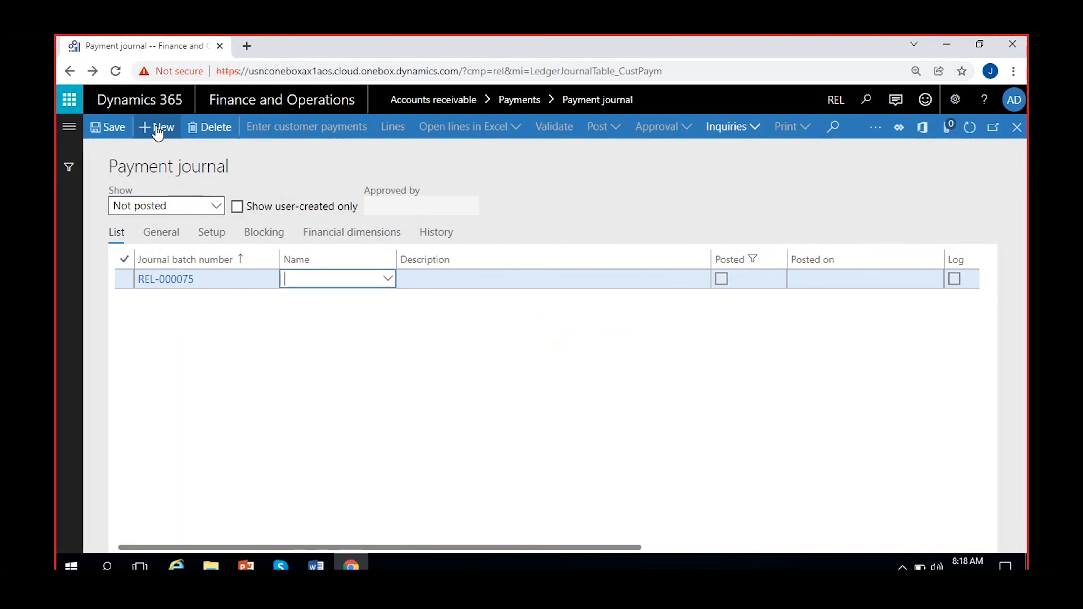
click(388, 280)
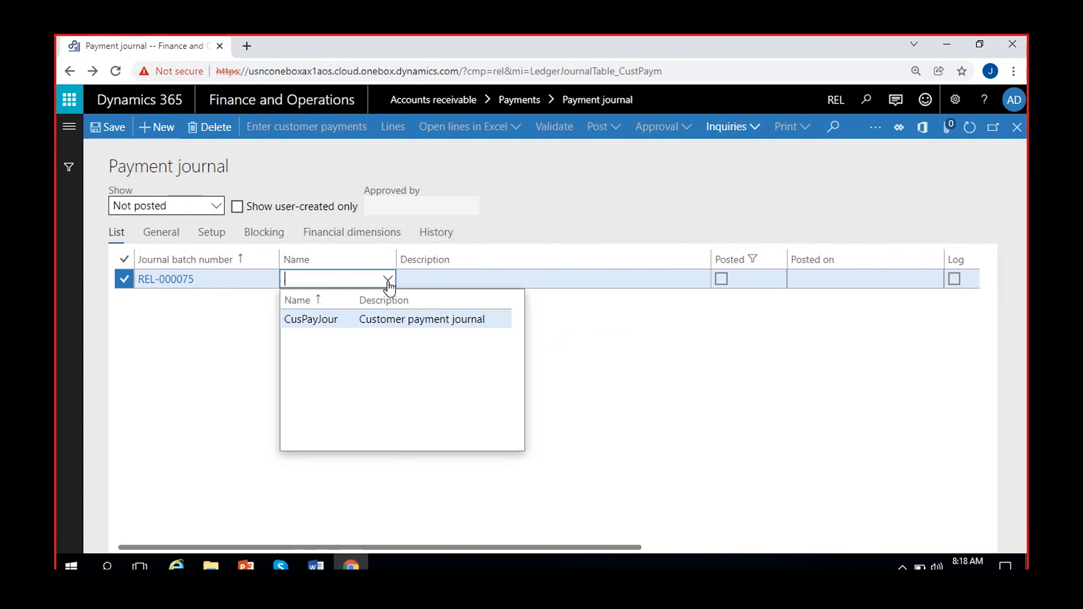
click(372, 320)
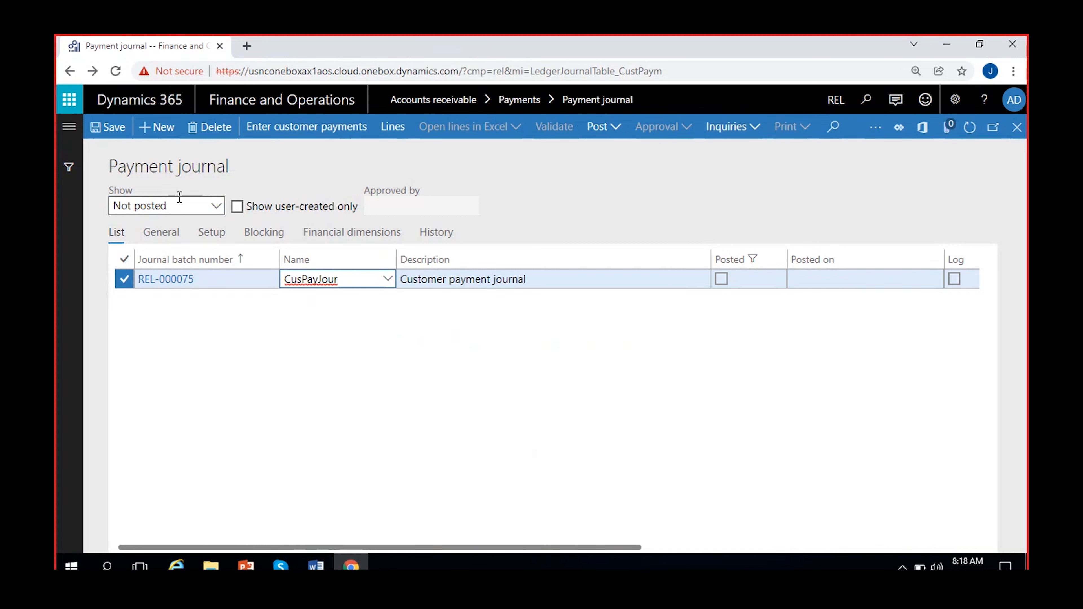
click(392, 132)
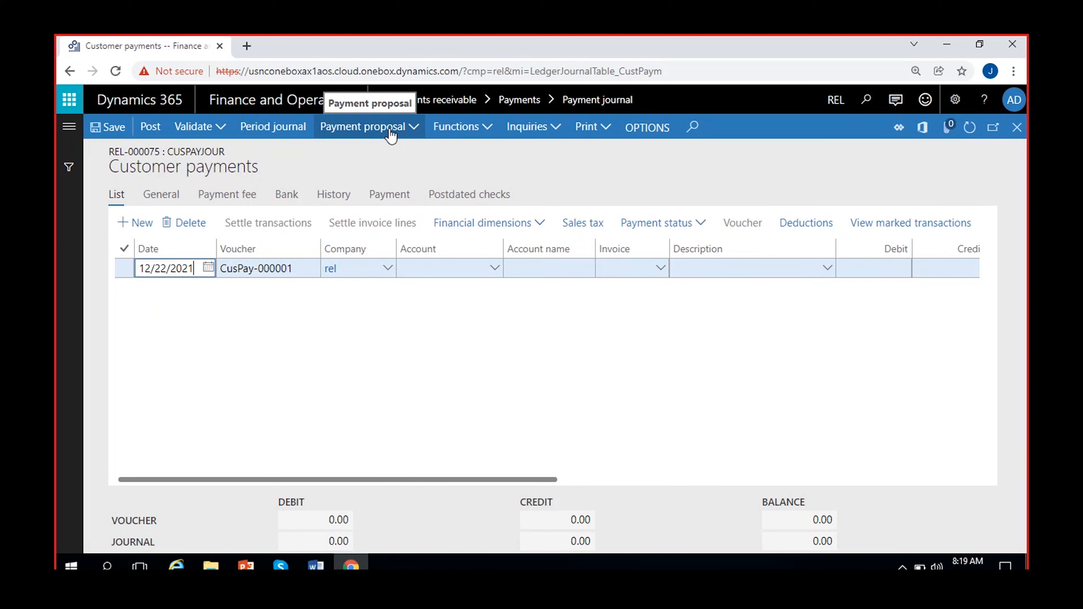
Step: Check the voucher number and the customer accounts available for the first payment line
click(172, 350)
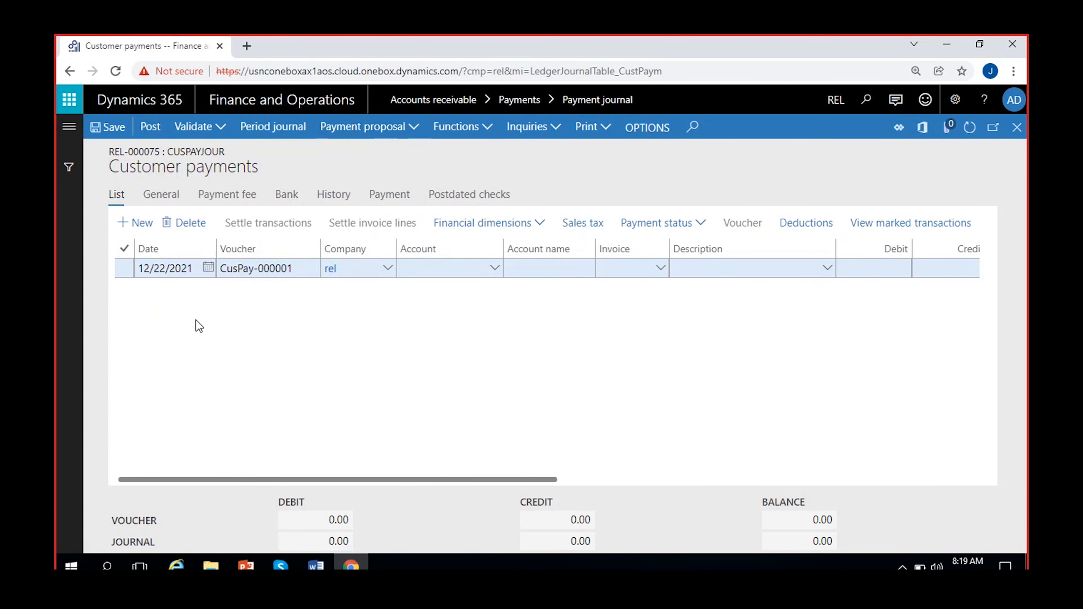
click(282, 269)
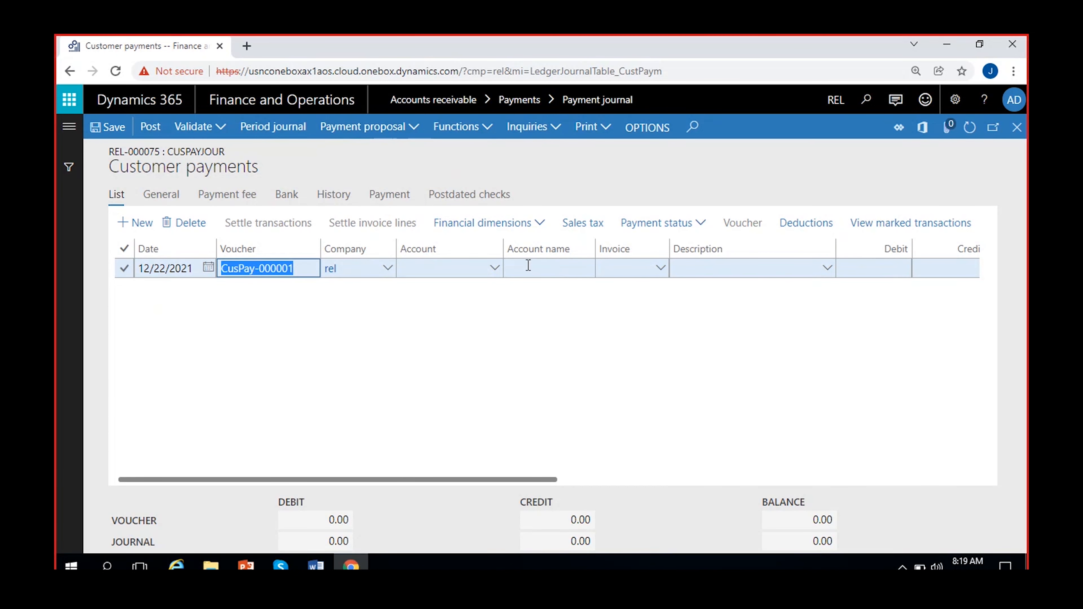
click(498, 268)
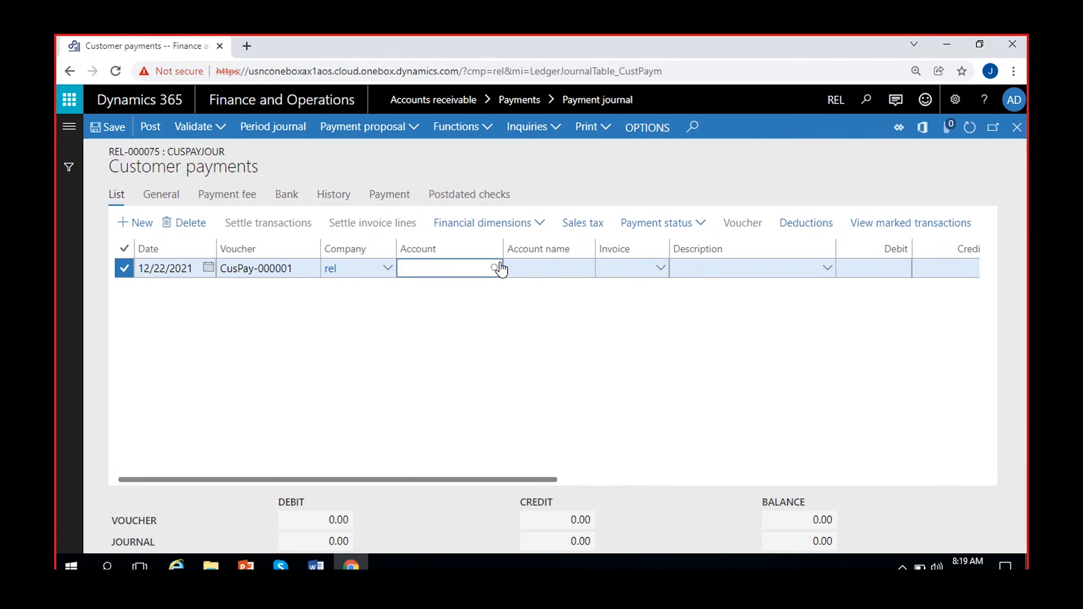
click(498, 268)
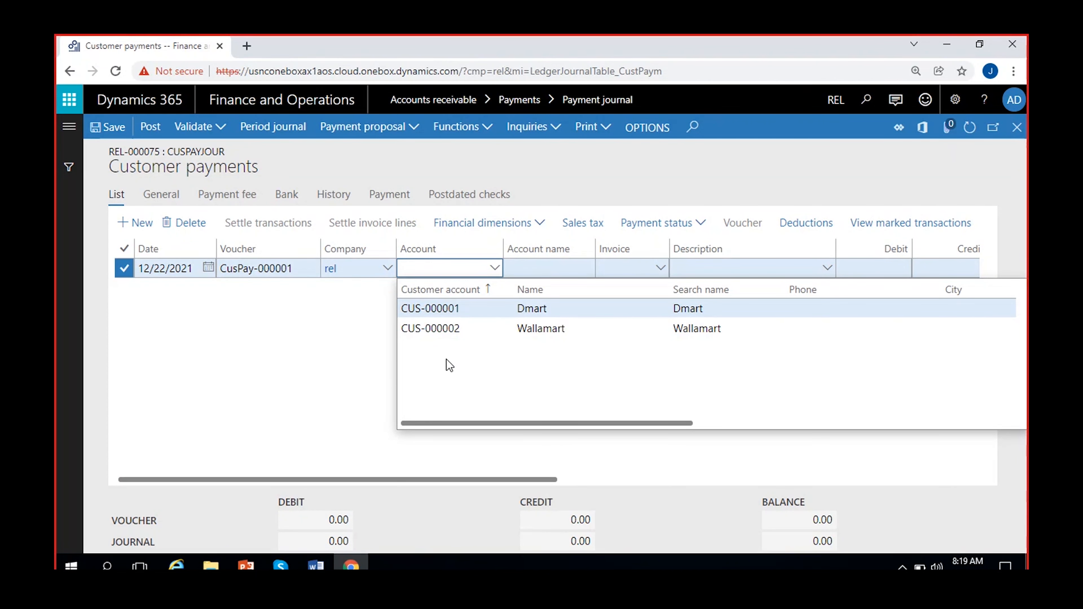
click(349, 331)
Step: Review the account type options in the payment line's general details and return to the line list
click(161, 201)
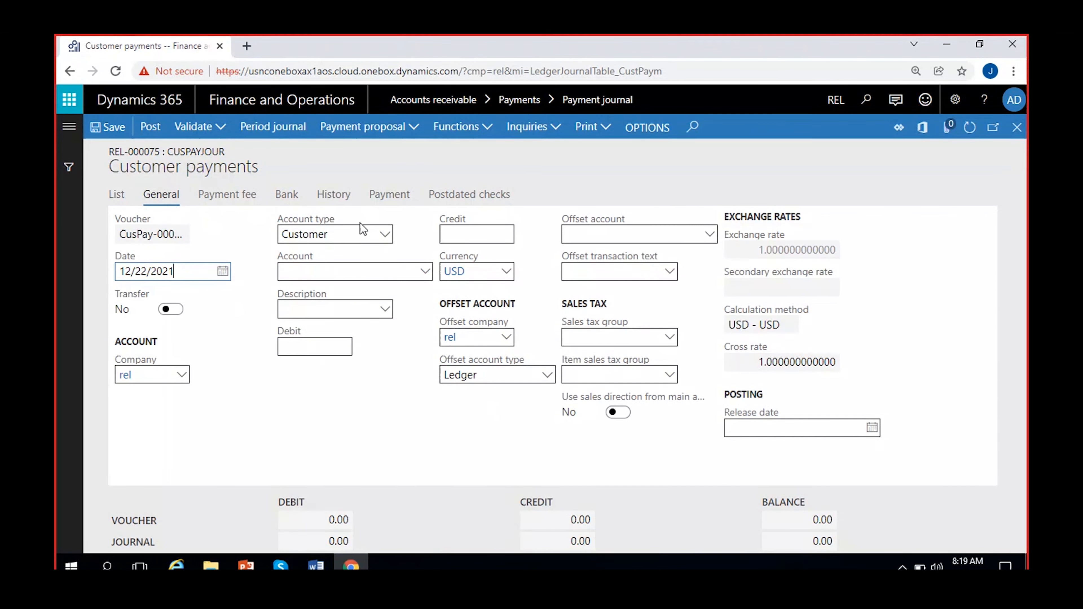
click(383, 234)
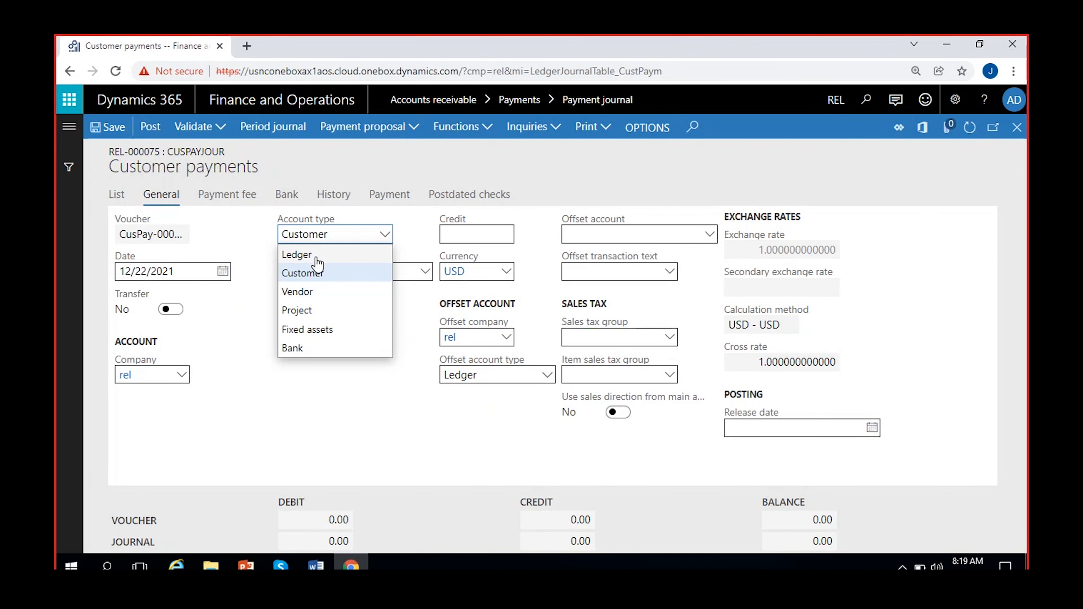
click(302, 404)
click(115, 195)
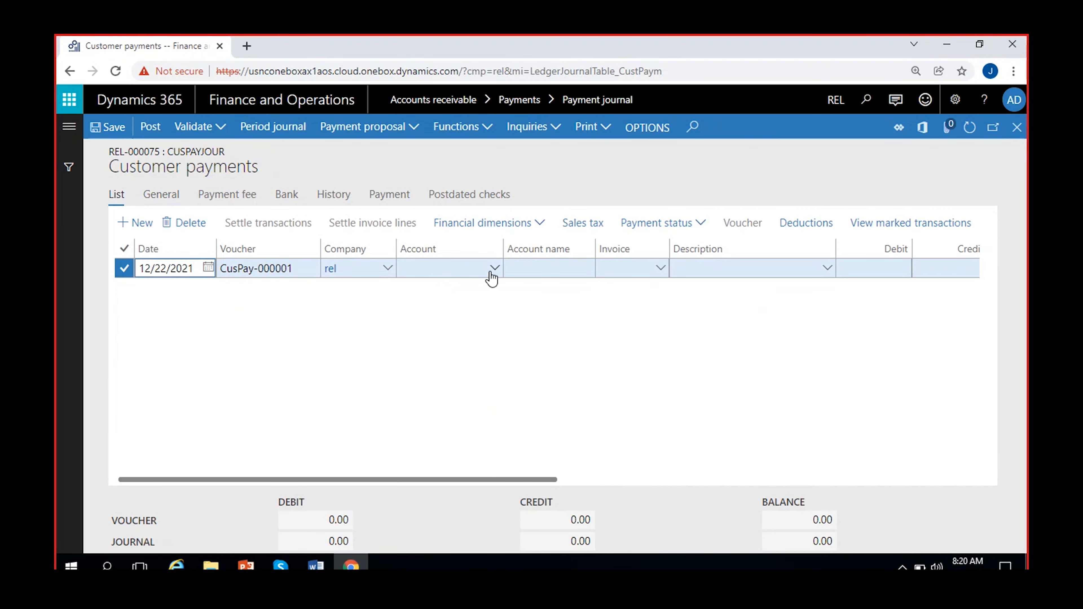
Step: Select the customer Dmart as the account of the payment line
click(500, 274)
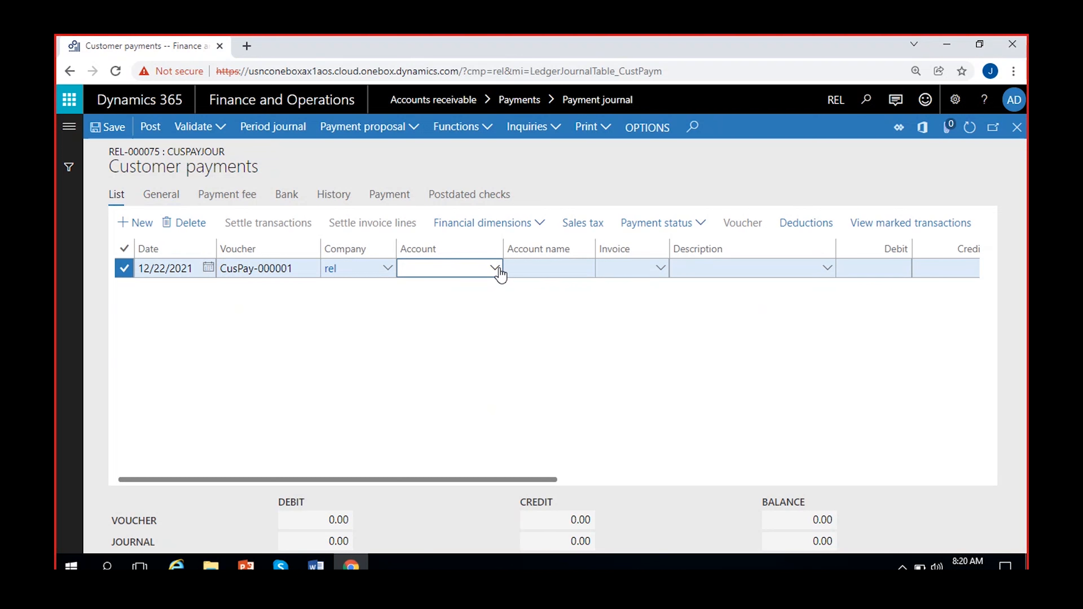
click(495, 268)
click(478, 311)
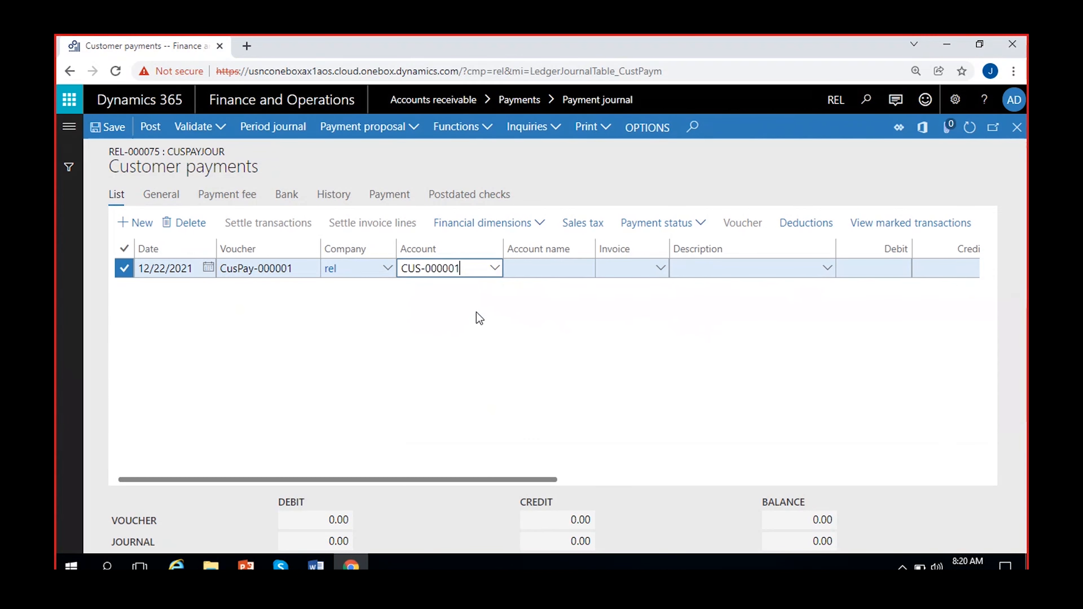
click(433, 343)
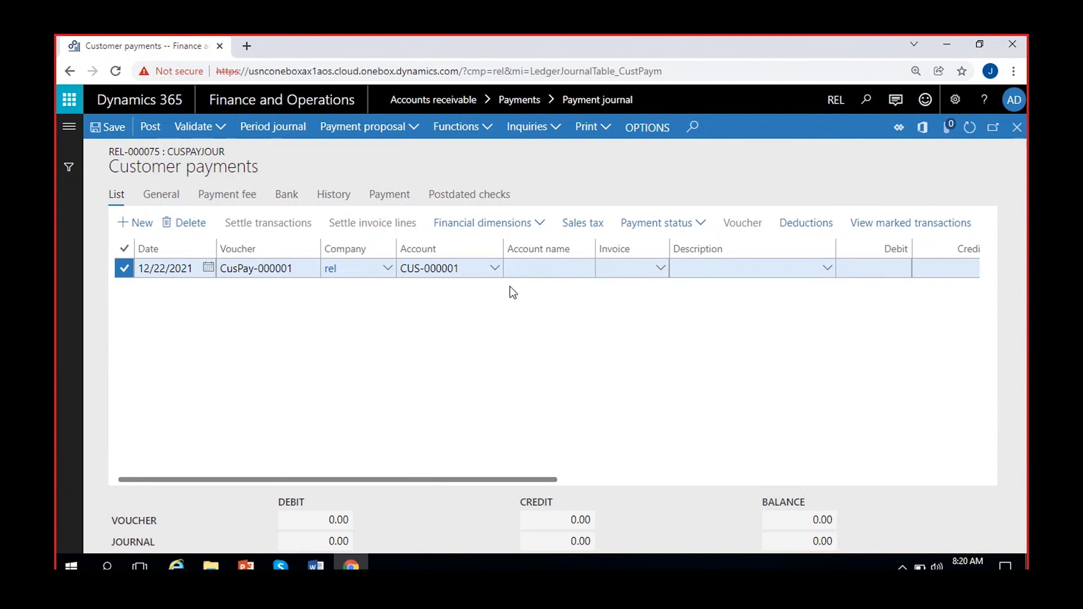
Step: Widen the Invoice column and look up the invoices available for the Dmart payment line
scroll(570, 364, right, 2)
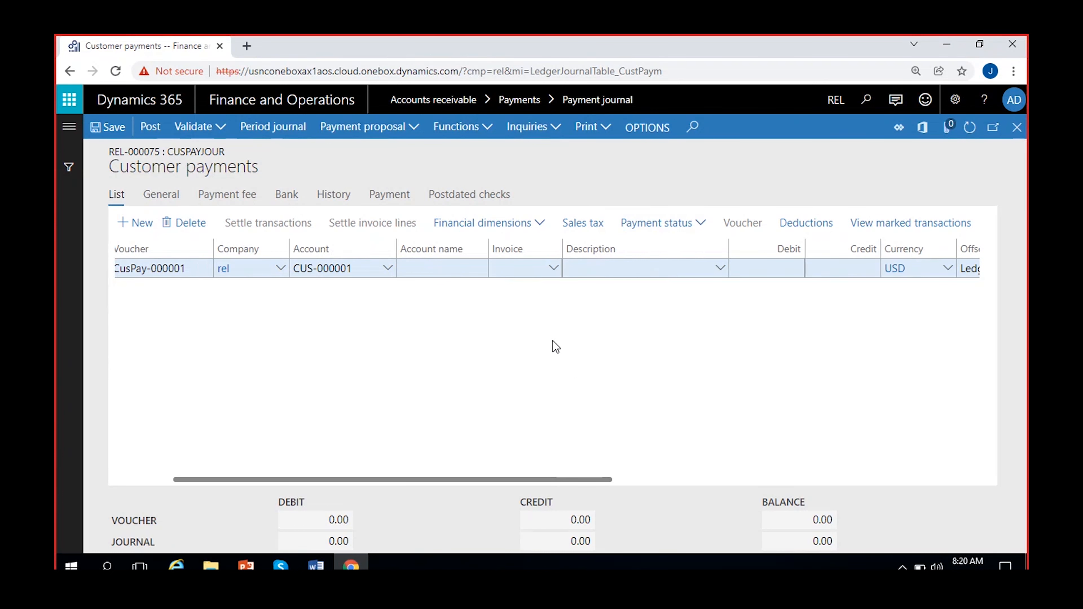
drag(563, 249, 605, 248)
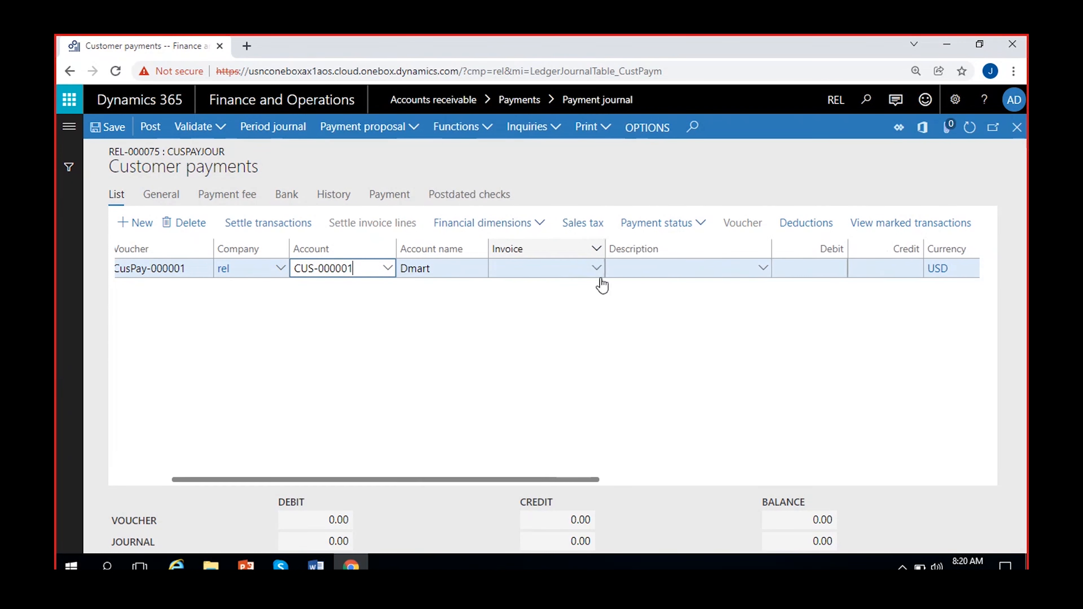
click(597, 269)
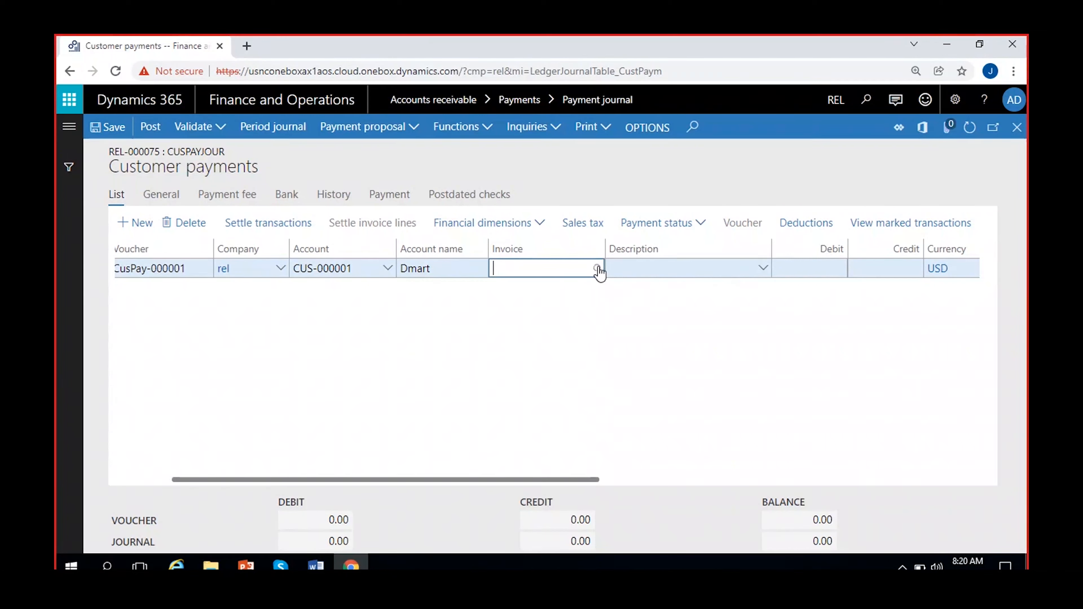
click(598, 269)
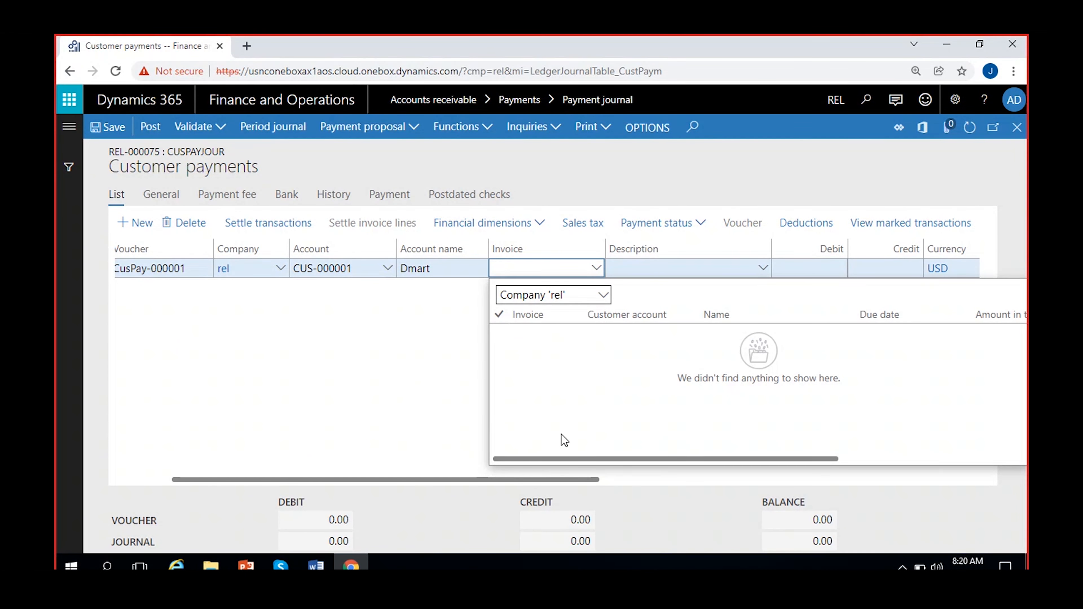
click(443, 378)
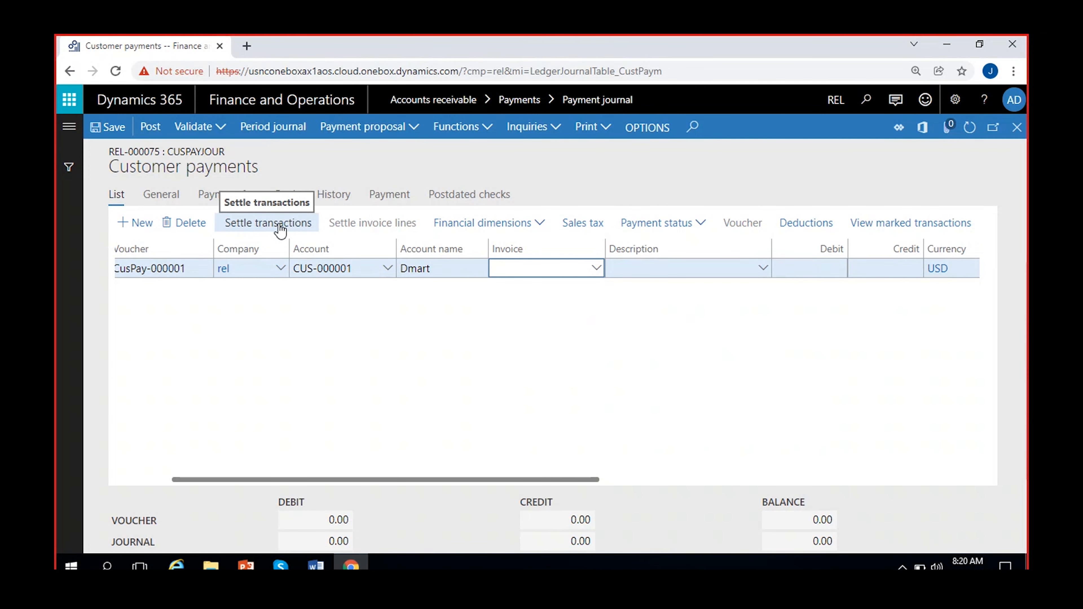
click(533, 330)
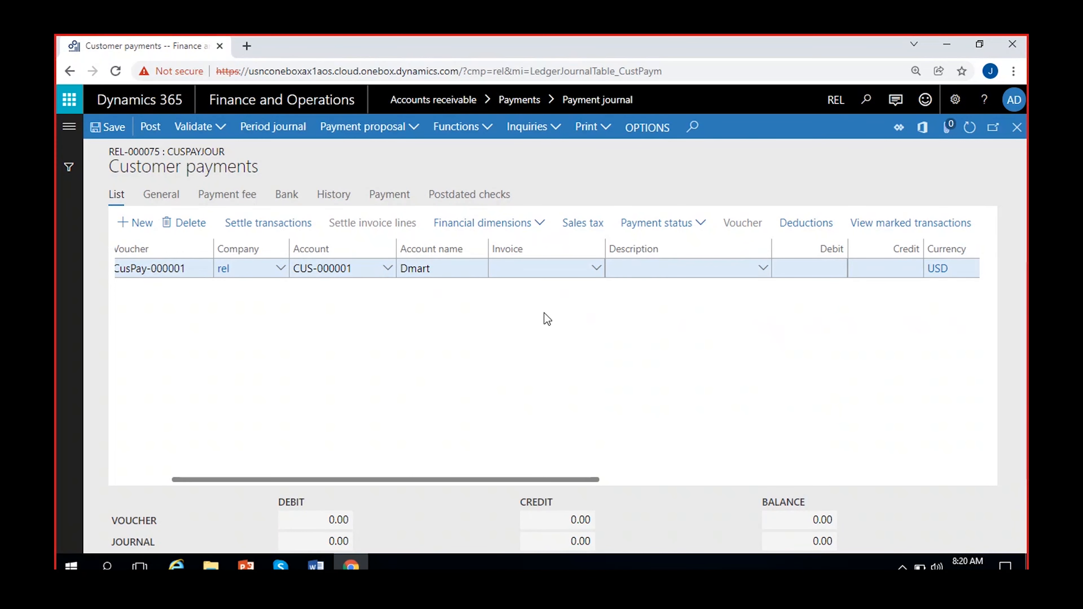
Step: Enter a credit amount of 1000 on the Dmart payment line
scroll(562, 381, right, 2)
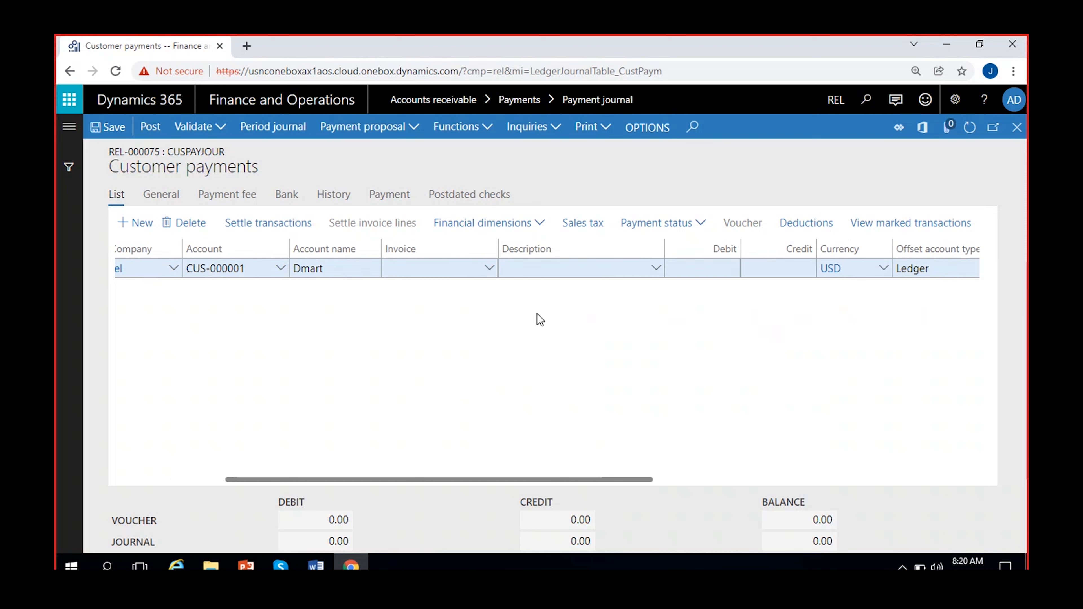
click(534, 269)
click(559, 376)
click(708, 268)
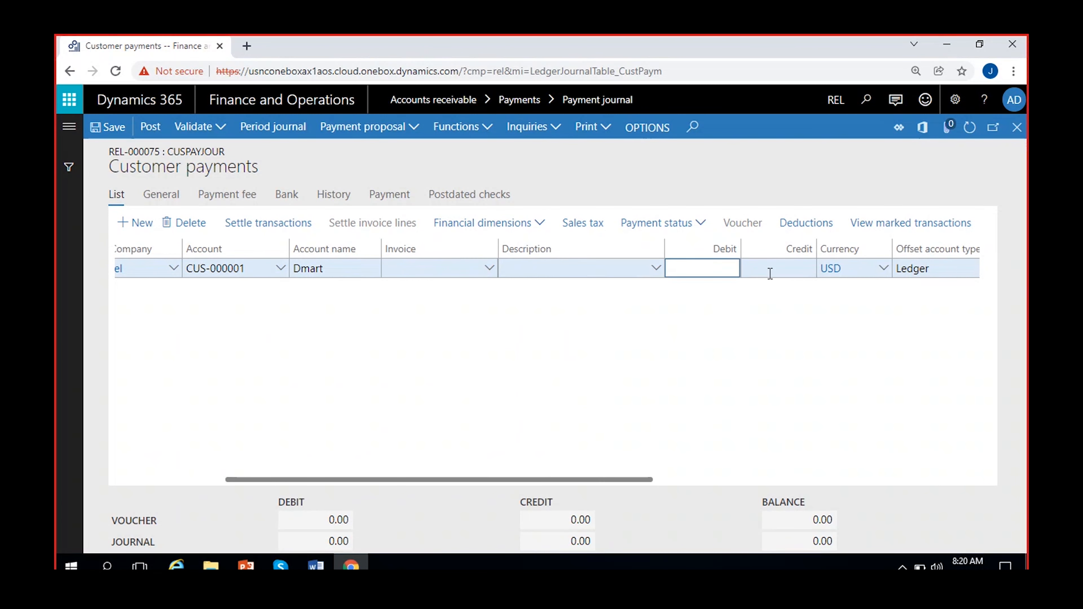
click(586, 406)
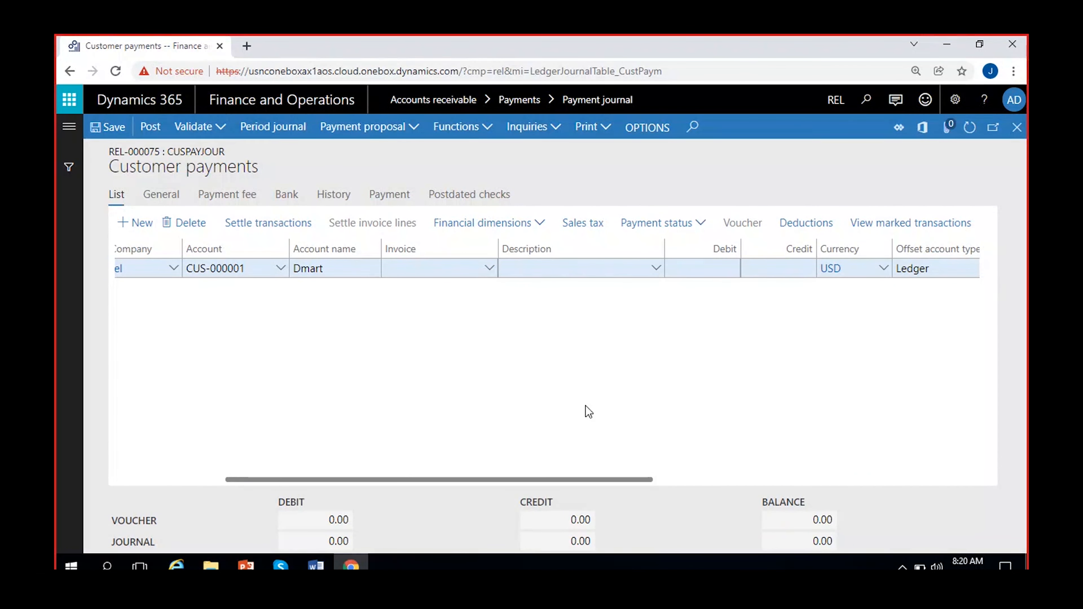
click(768, 268)
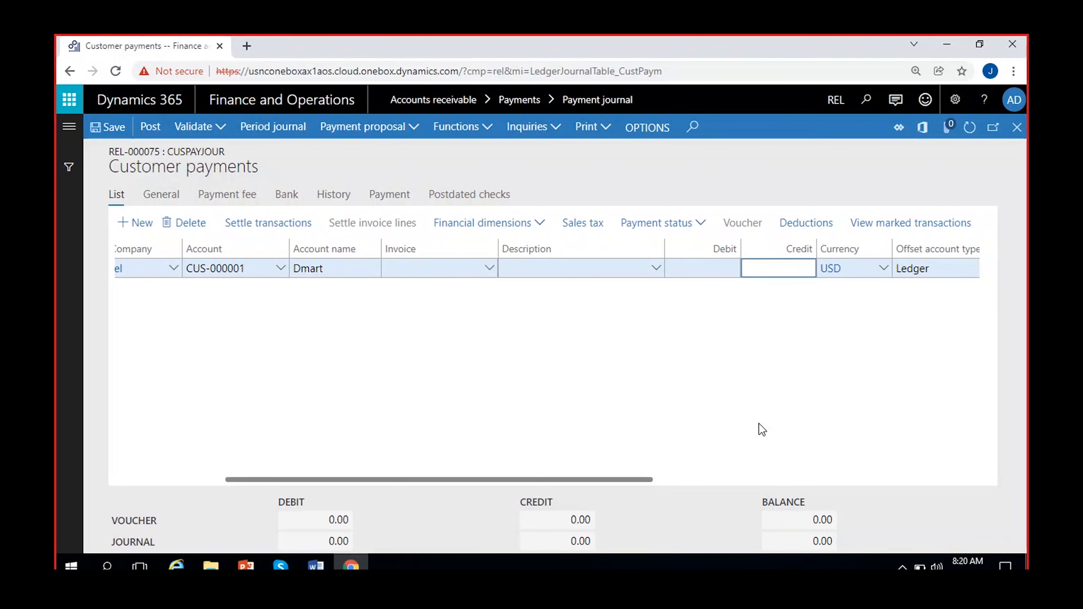
text(1000)
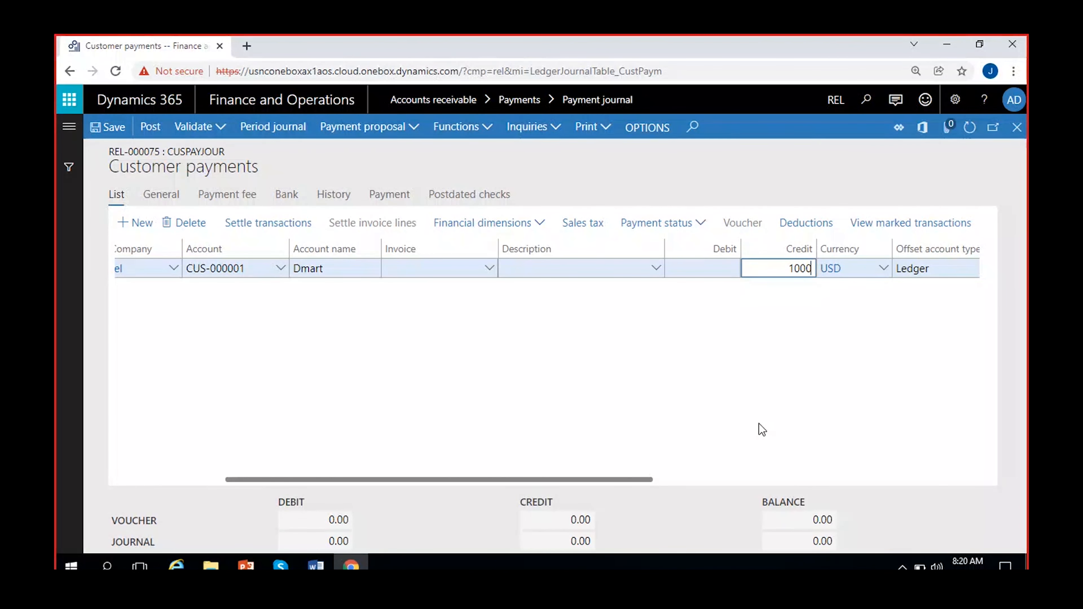
click(688, 413)
Step: Set the offset account of the Dmart payment line to the Cash main account
scroll(688, 413, right, 5)
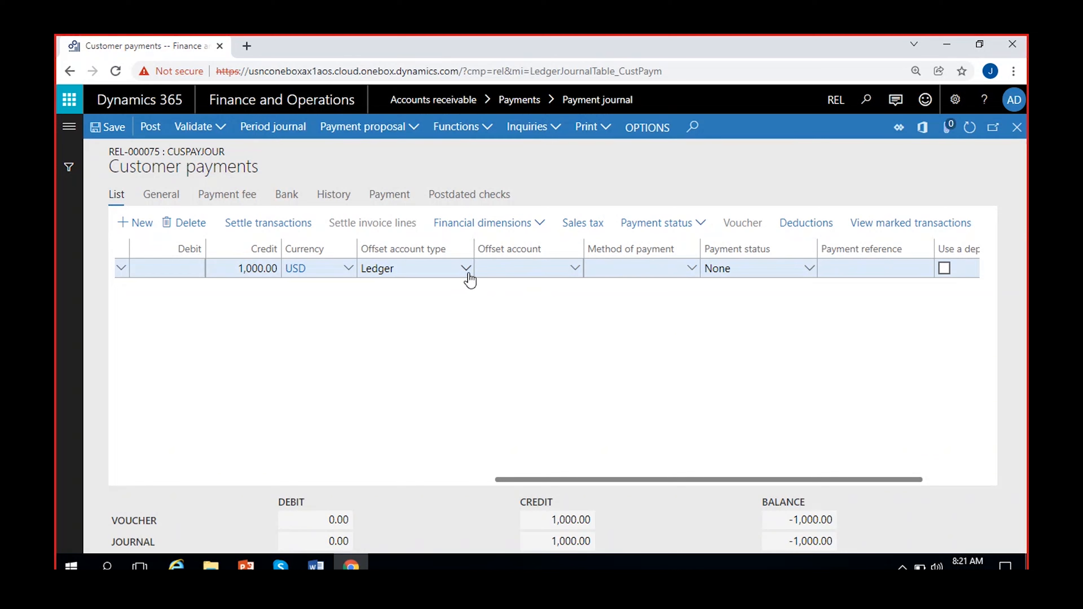
click(576, 275)
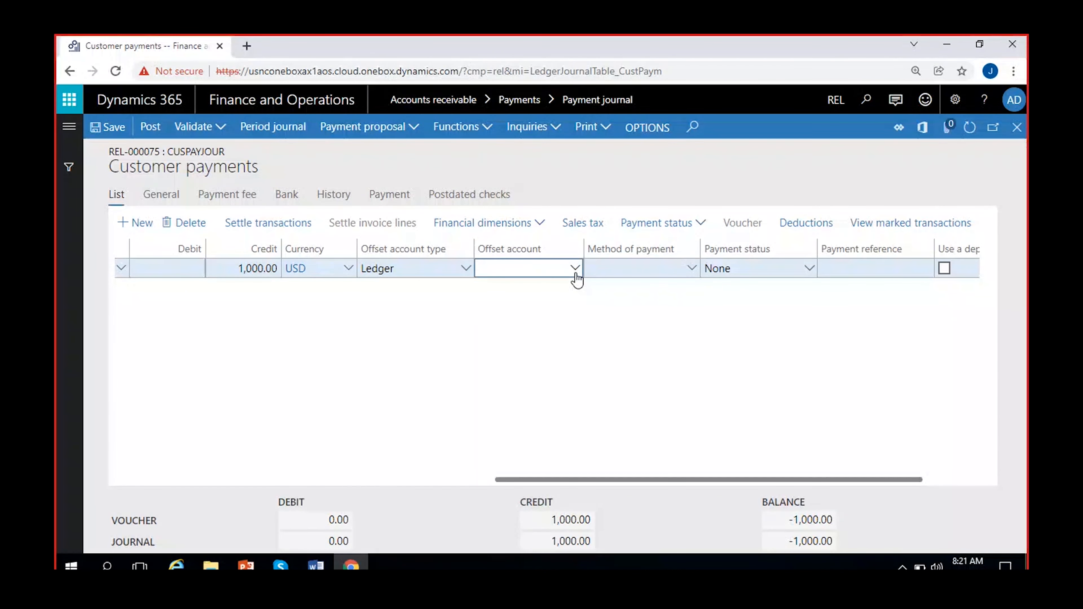
click(887, 299)
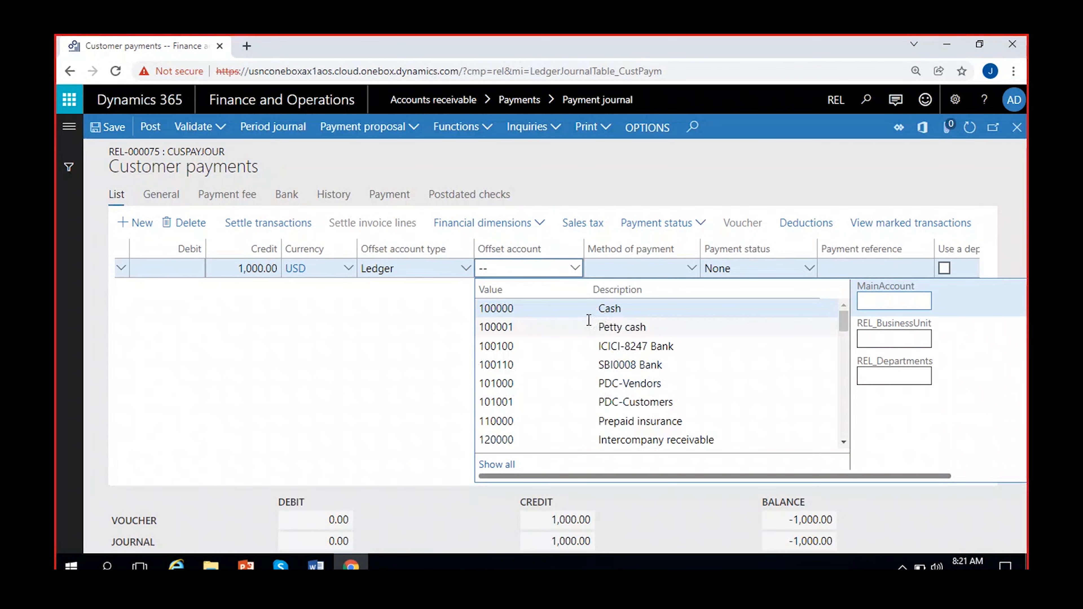
click(584, 308)
click(248, 384)
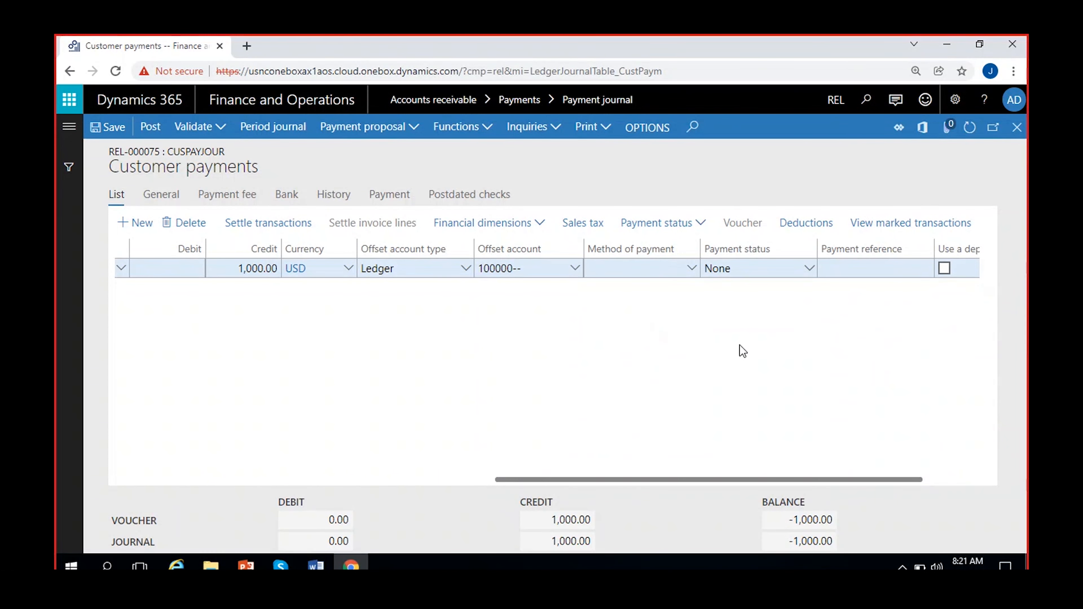
Step: Set the method of payment on the Dmart payment line to COD (Cash on delivery)
click(694, 273)
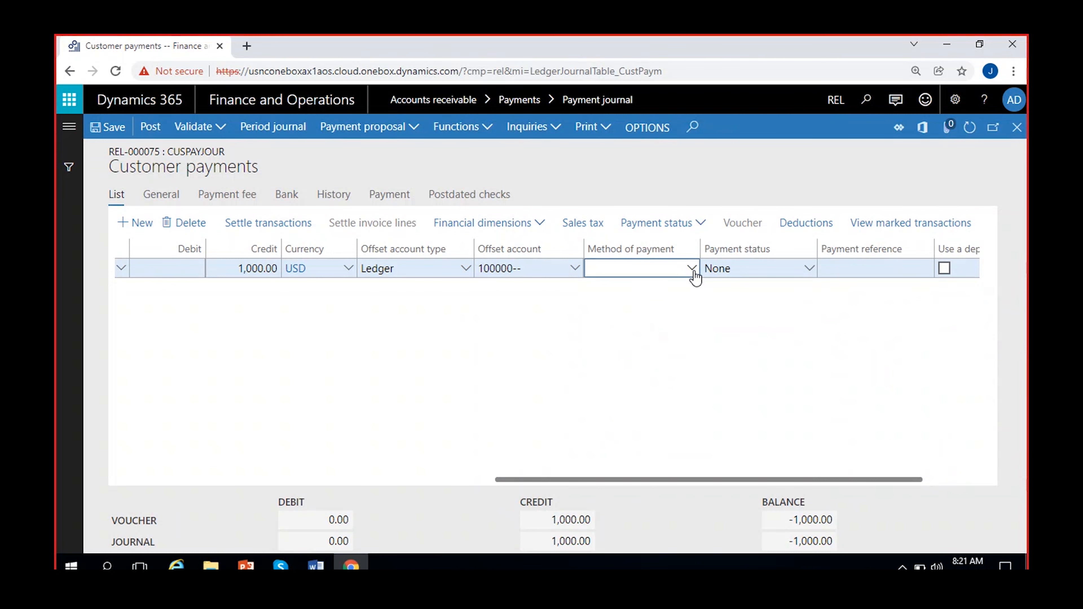
click(530, 360)
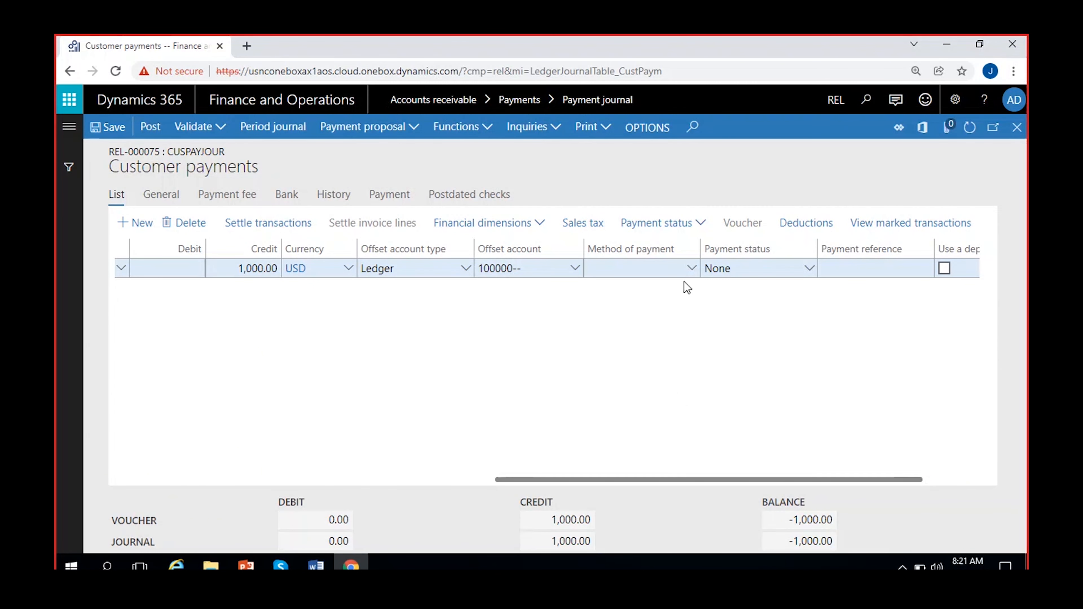
click(691, 273)
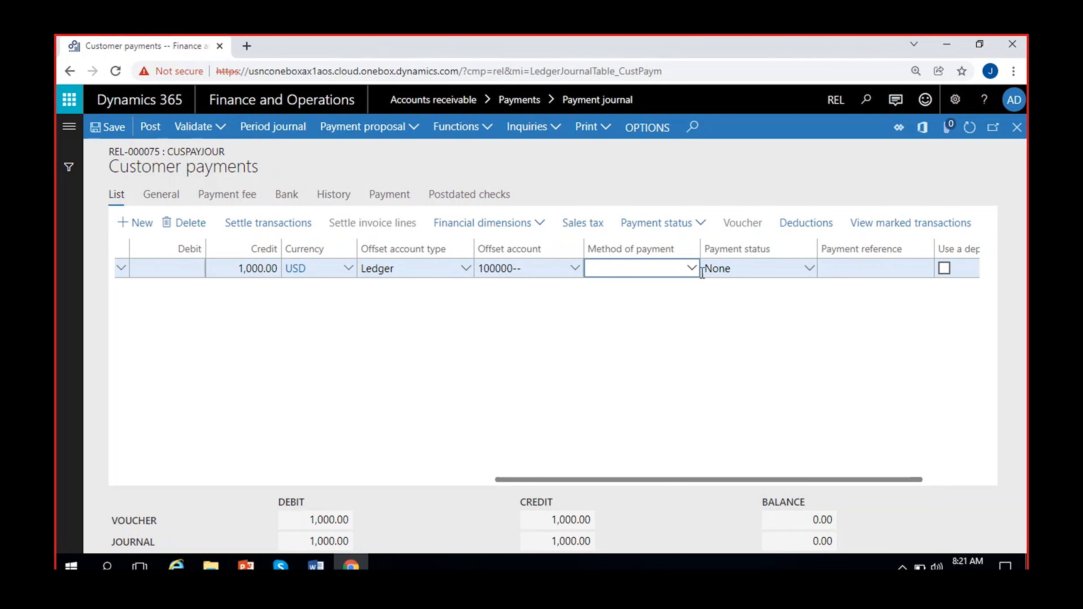
click(693, 271)
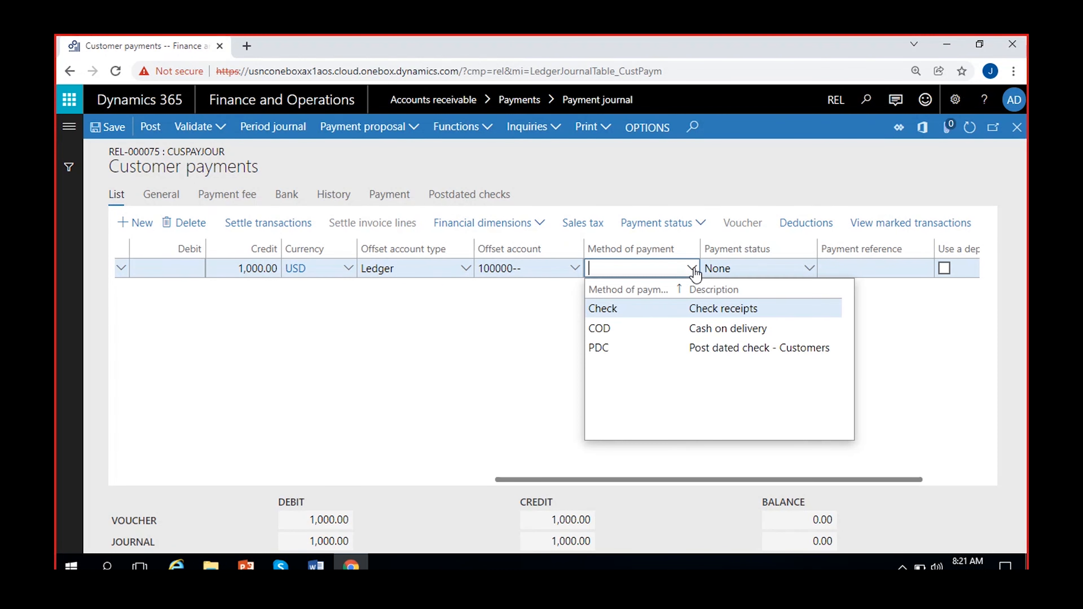
click(500, 369)
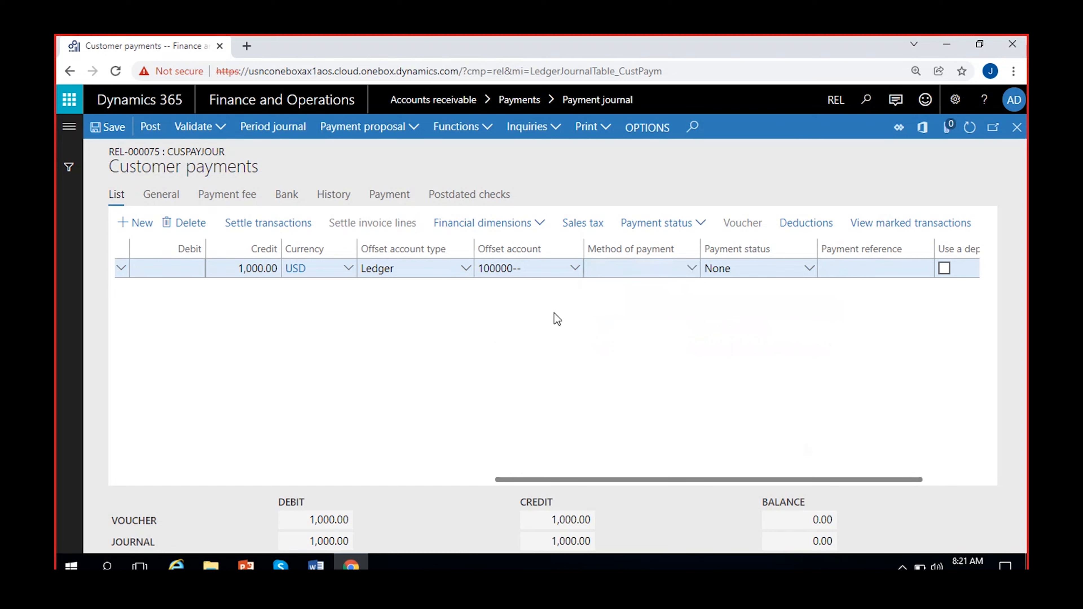
click(696, 270)
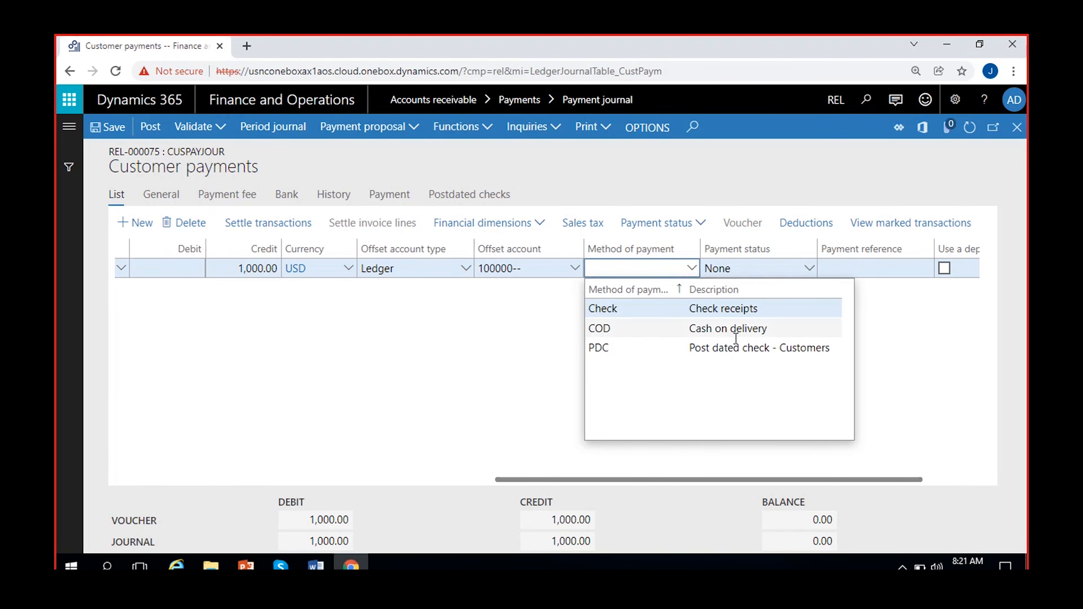
click(720, 331)
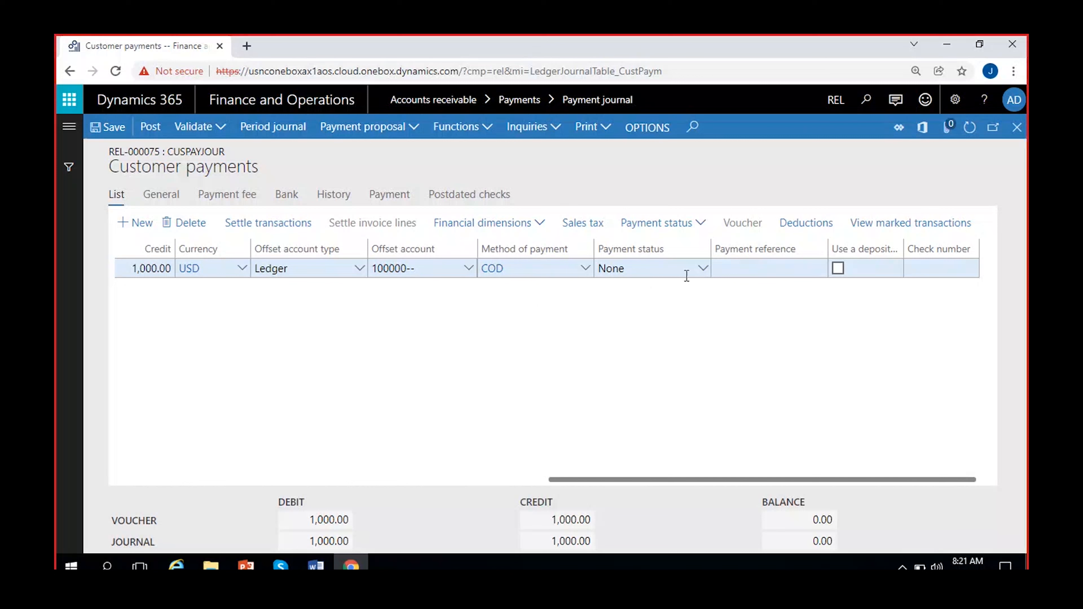
Step: Review the setup of the COD method of payment, then return to the journal line's payment reference and check number fields
click(490, 269)
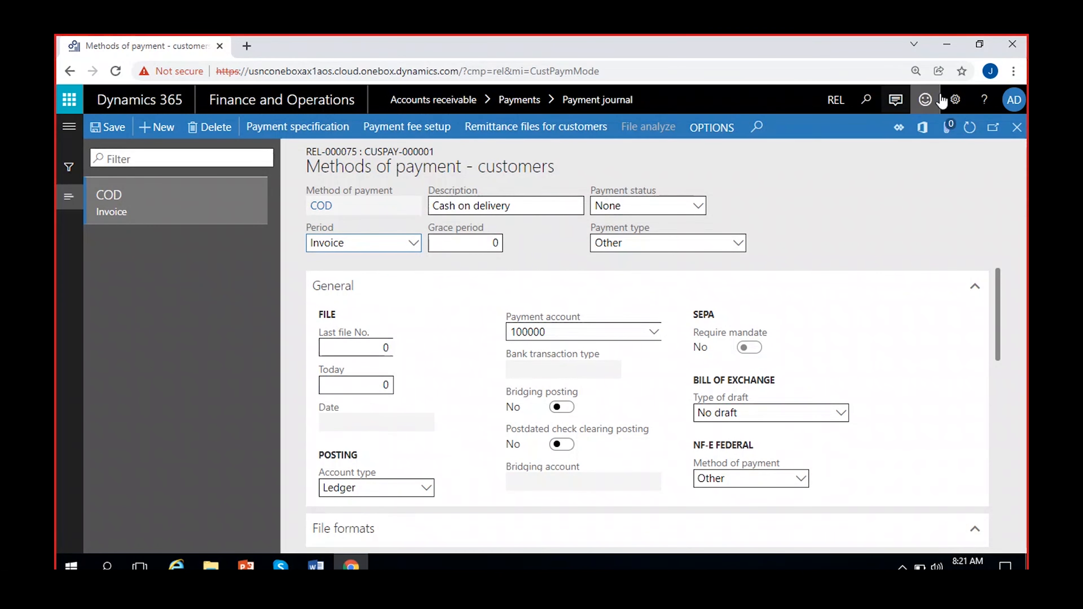
click(1018, 127)
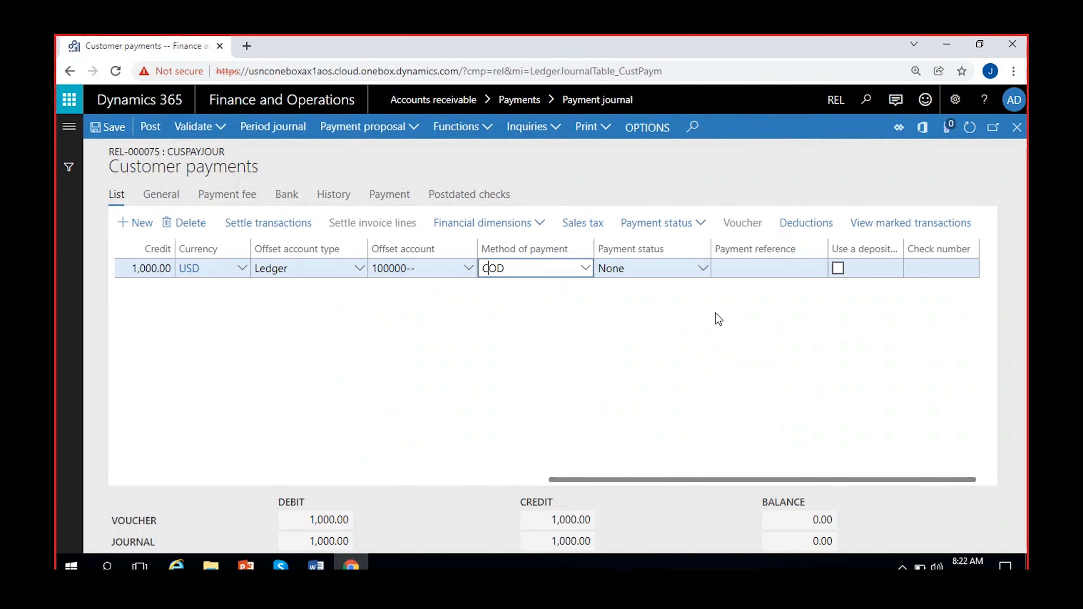
click(728, 275)
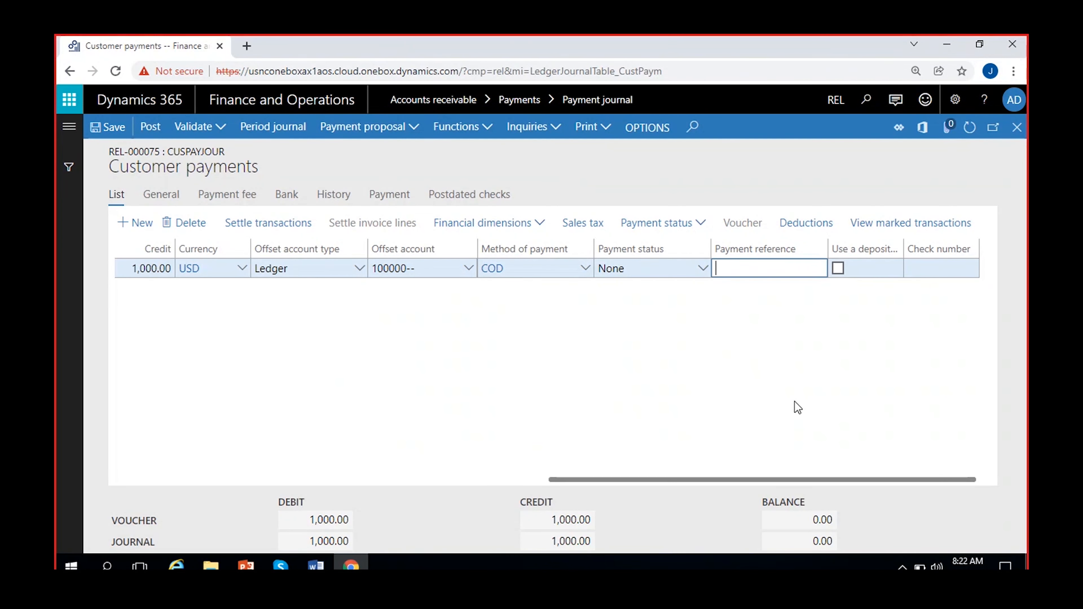
click(868, 280)
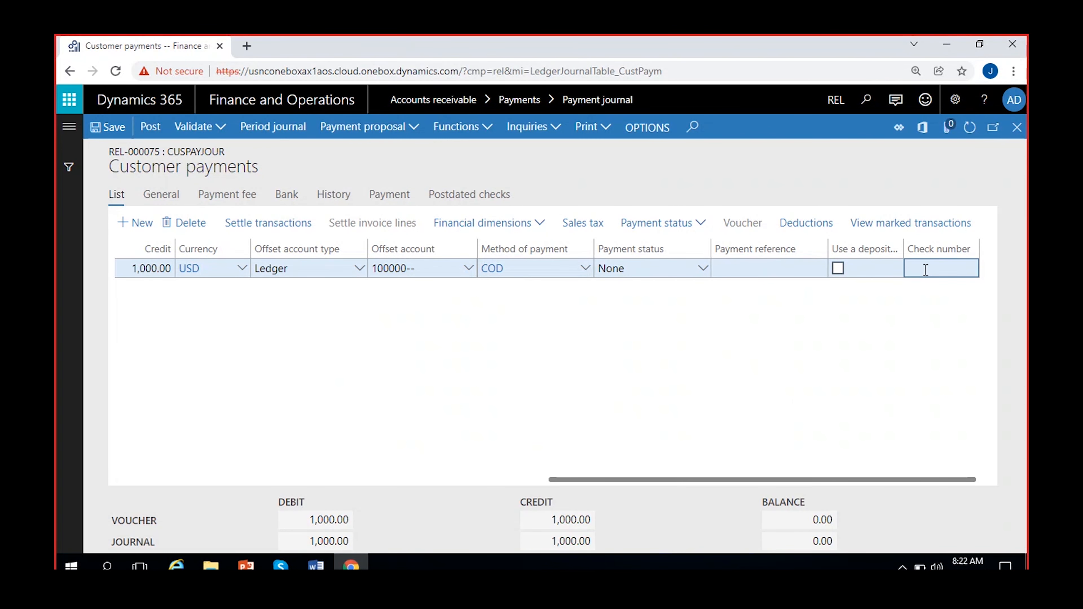
click(879, 276)
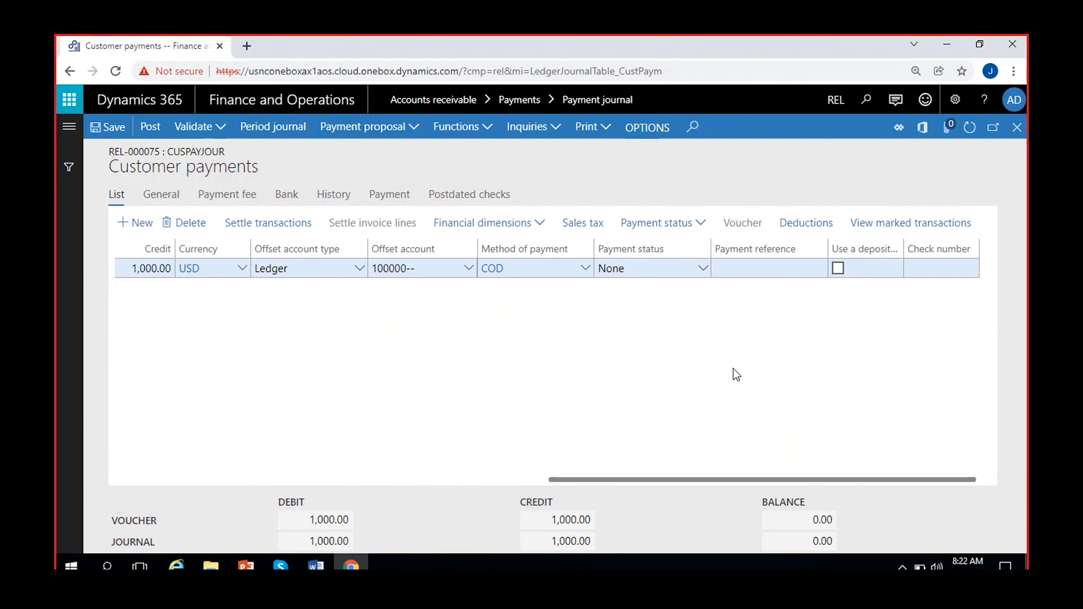
Step: Mark the payment line to use a deposit slip and select the ICICI Current Account as its offset bank account
click(838, 268)
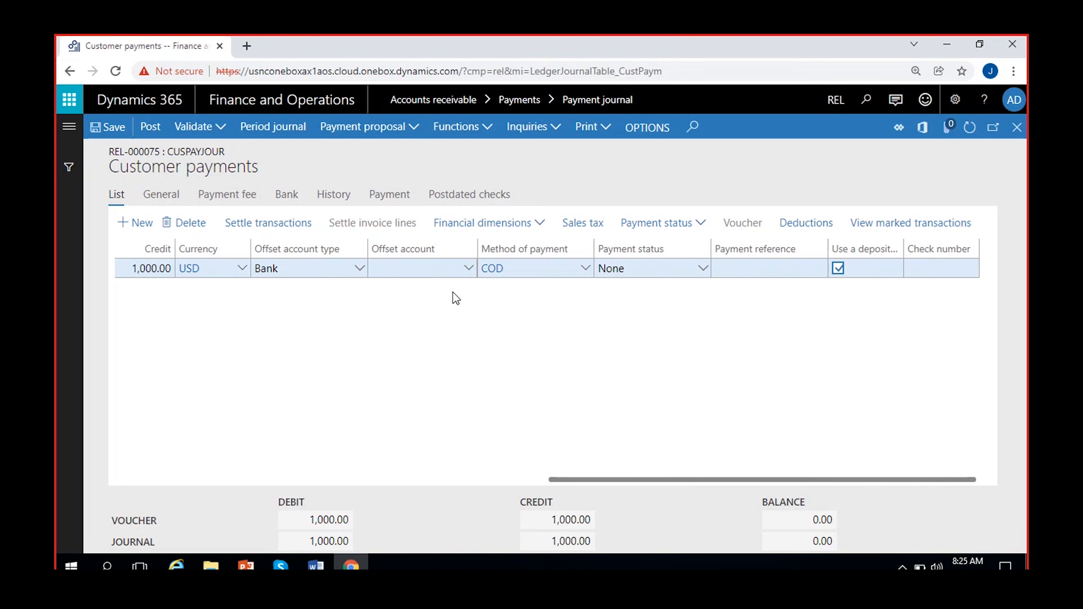
click(468, 272)
click(468, 269)
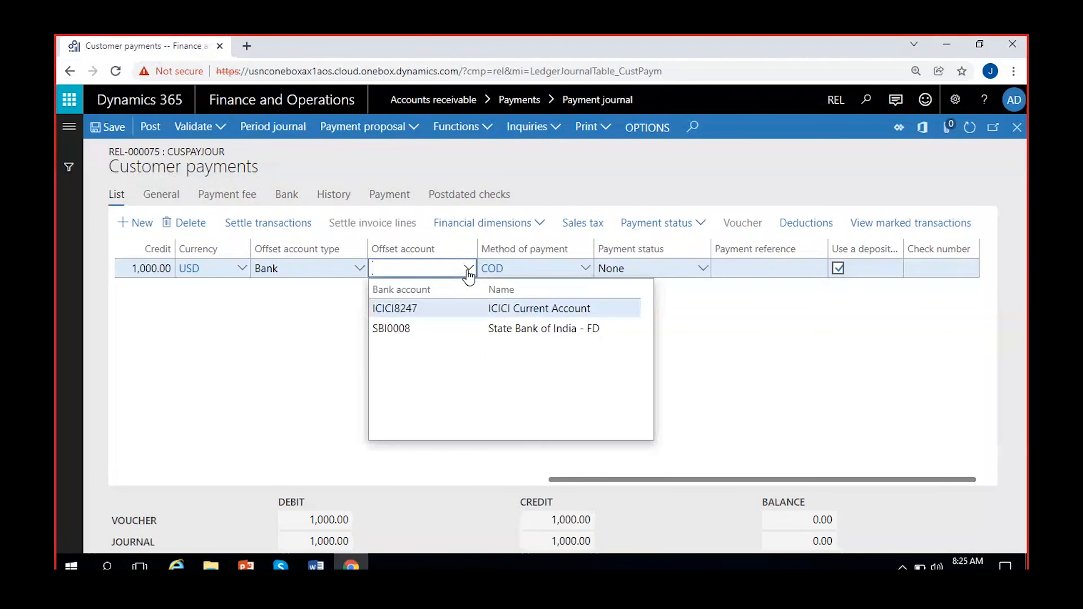
click(429, 308)
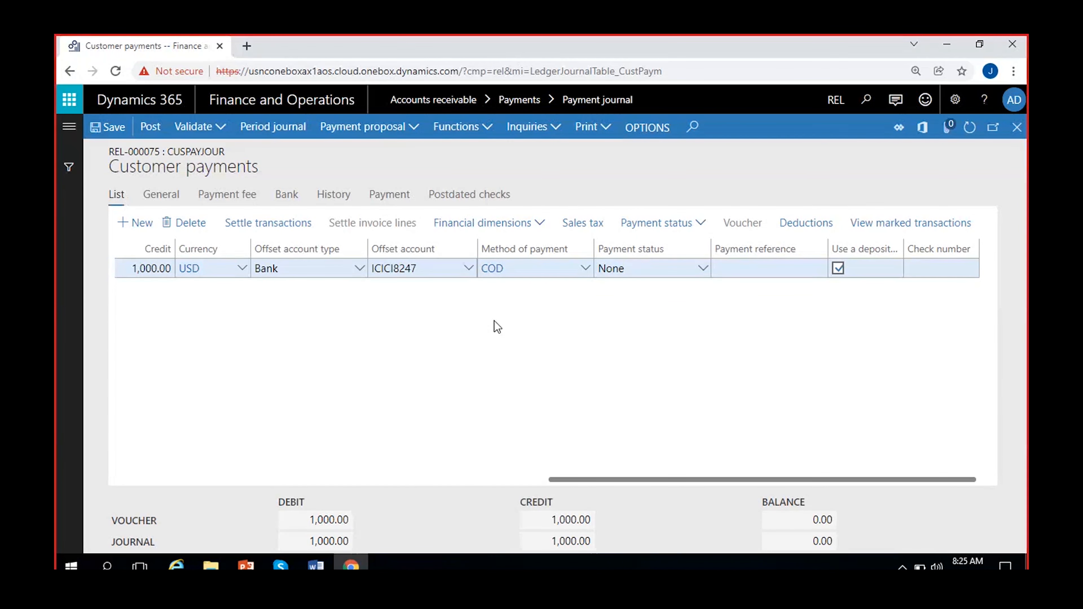
Step: Clear the COD method of payment from the Dmart payment line
click(524, 270)
key(BackSpace)
key(BackSpace)
key(BackSpace)
click(579, 340)
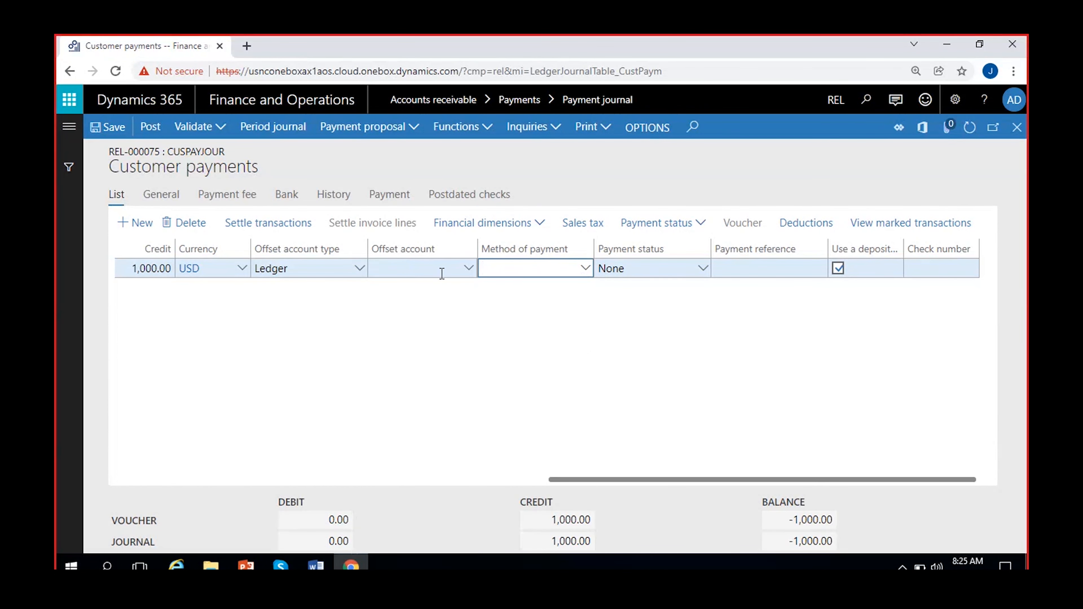
Step: Set the payment line's offset account type to Bank and its offset account to the ICICI Current Account
click(370, 269)
click(360, 269)
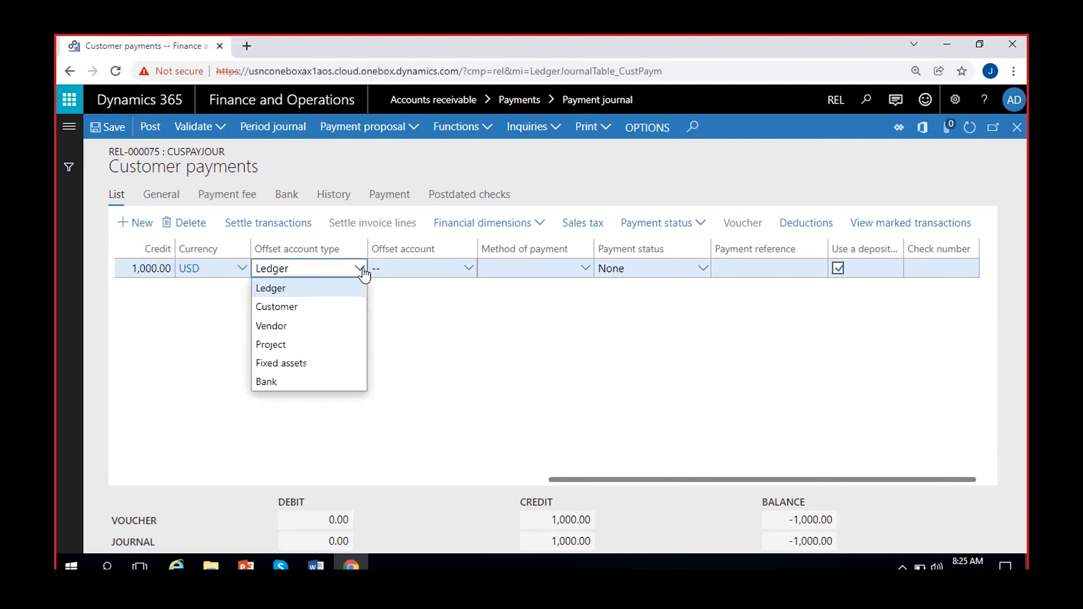
click(280, 382)
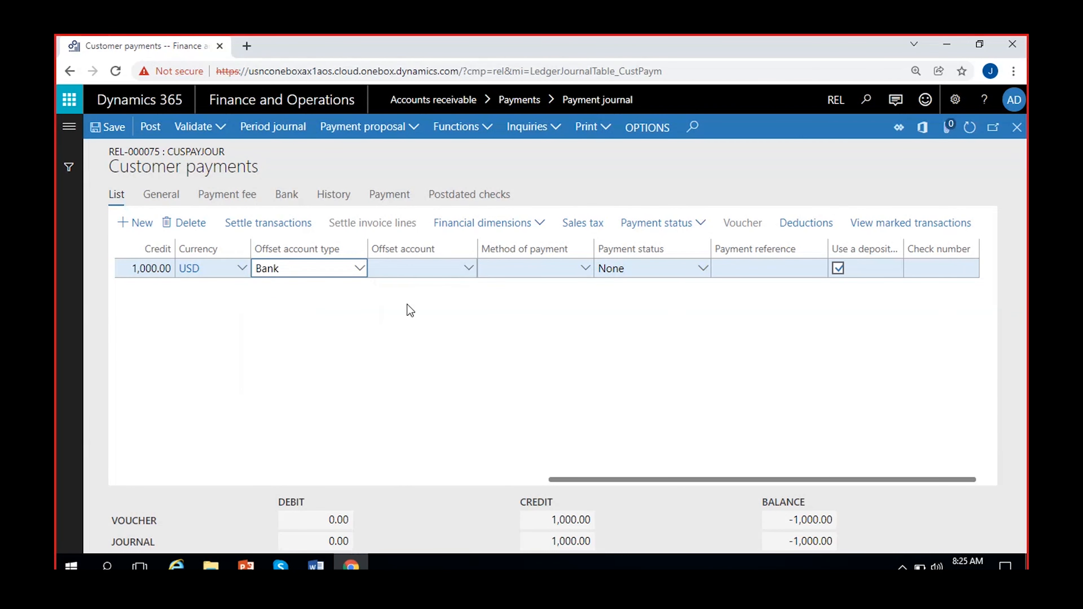
click(470, 271)
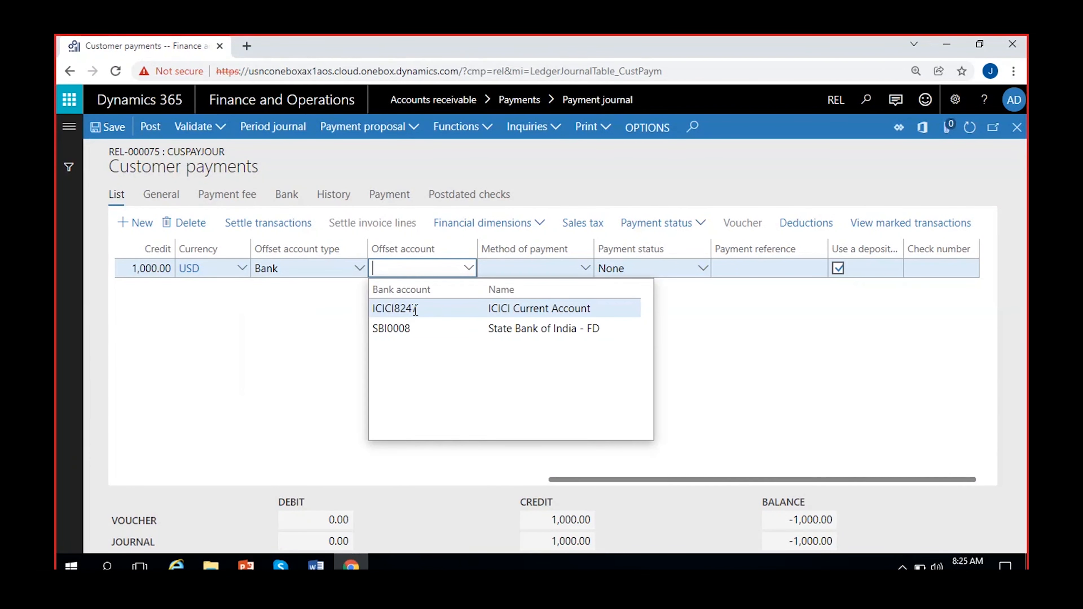
click(416, 309)
Step: Set the method of payment on the Dmart payment line to Check
click(583, 273)
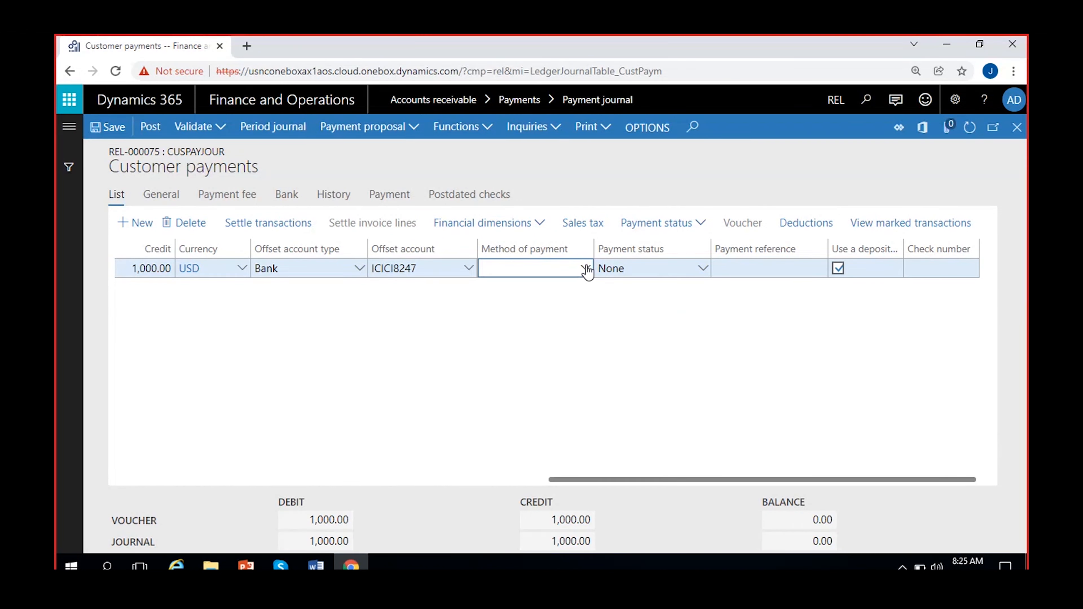
click(586, 269)
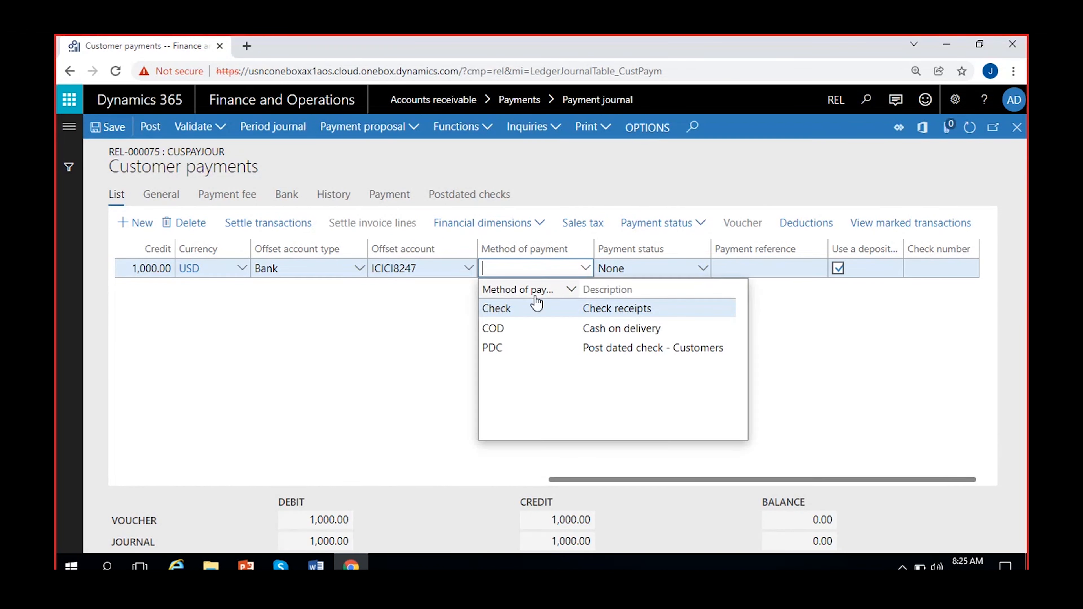
click(500, 309)
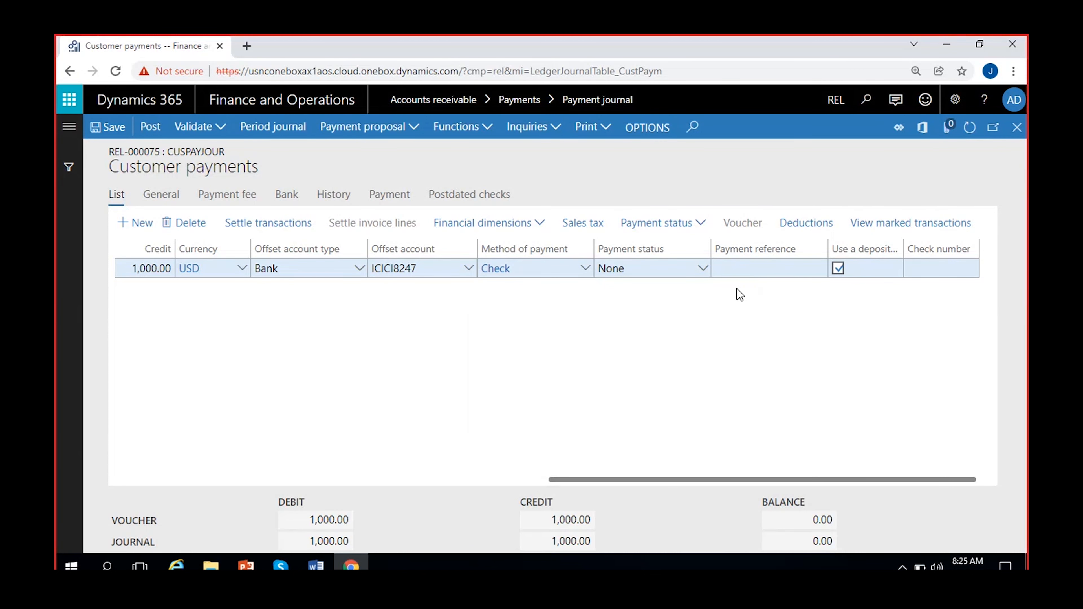
Step: Enter 125 as the payment reference of the Dmart payment line
click(740, 268)
text(125)
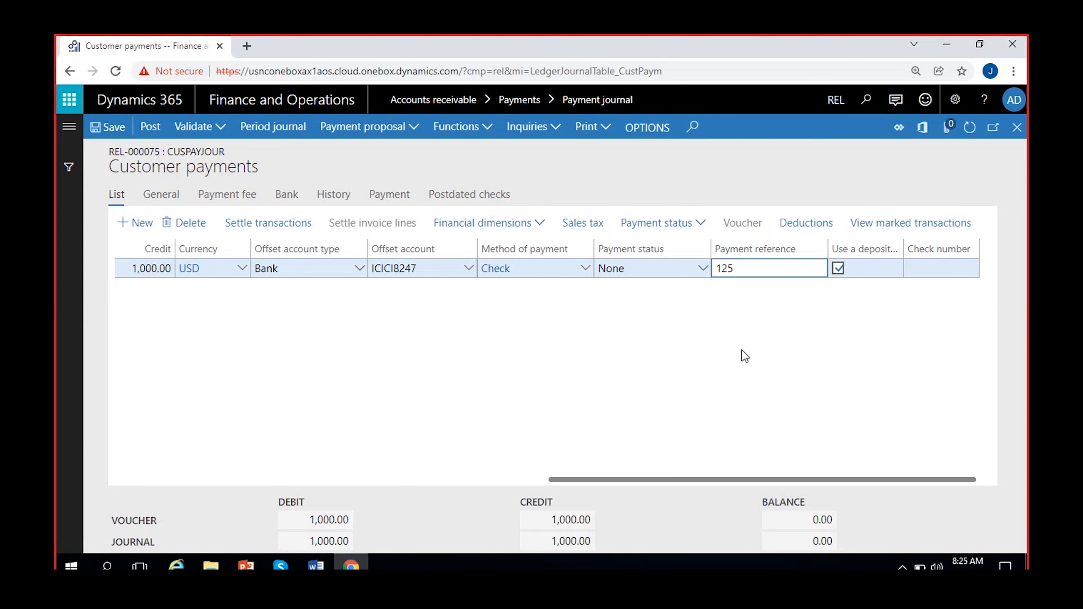
click(741, 362)
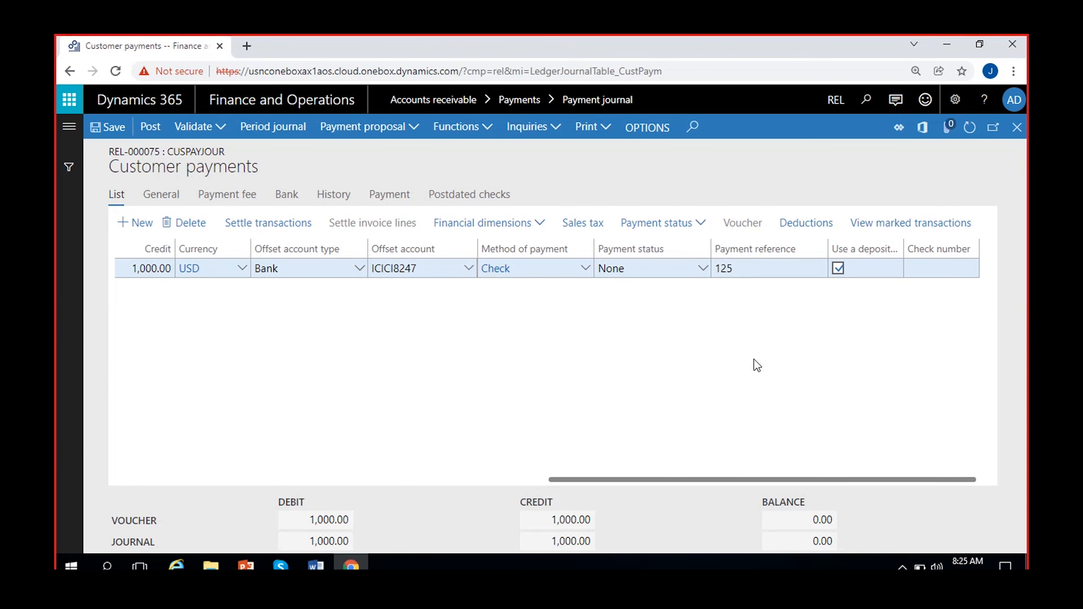
Step: Examine the payment line's payment, fee, bank and general details, and look over its columns in the line list
click(388, 198)
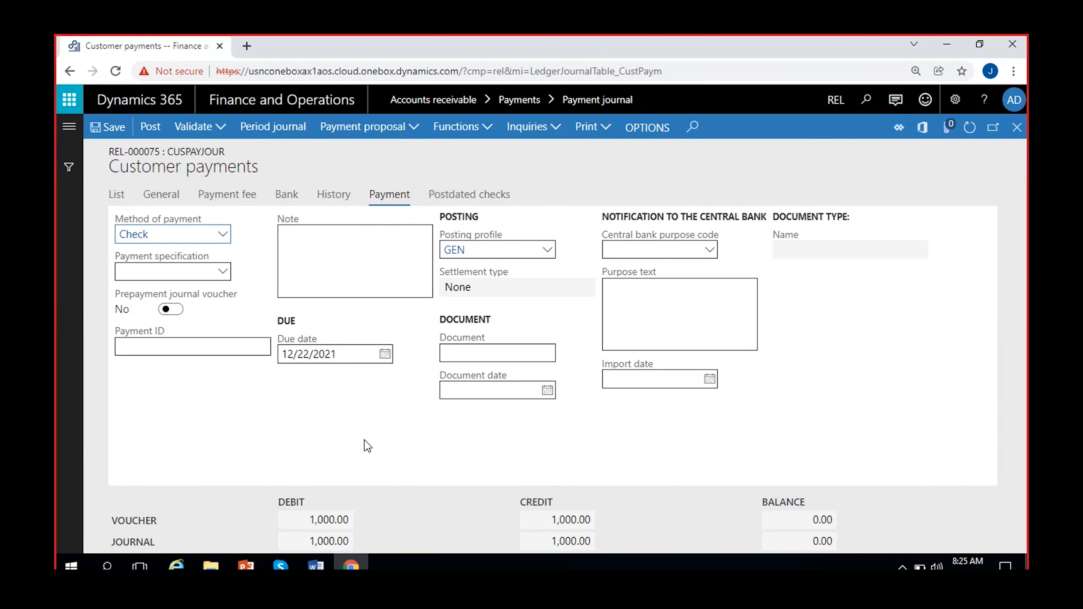
click(229, 197)
click(294, 202)
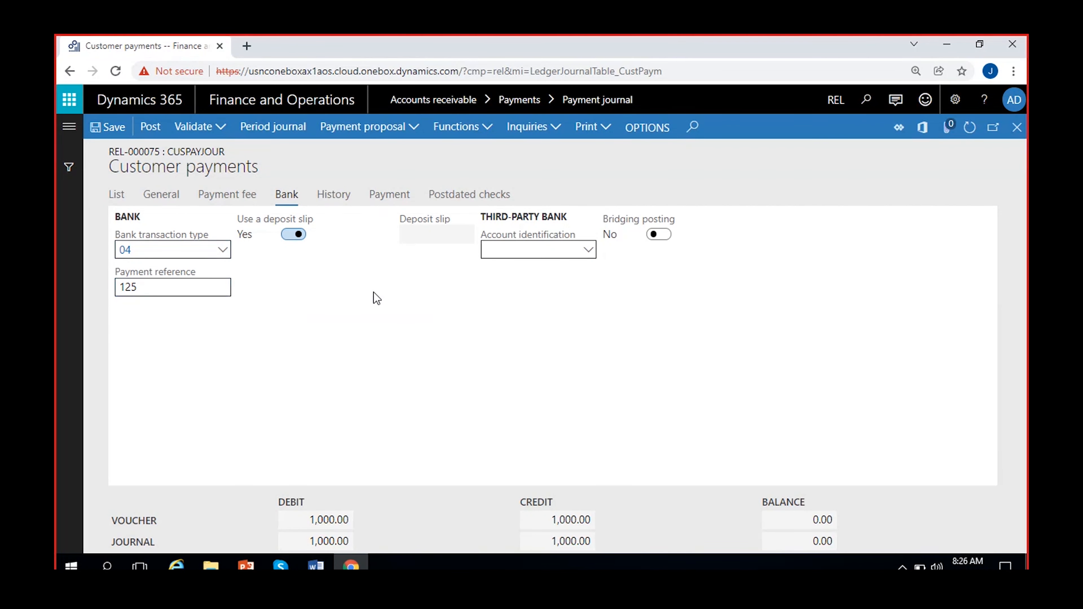
click(219, 202)
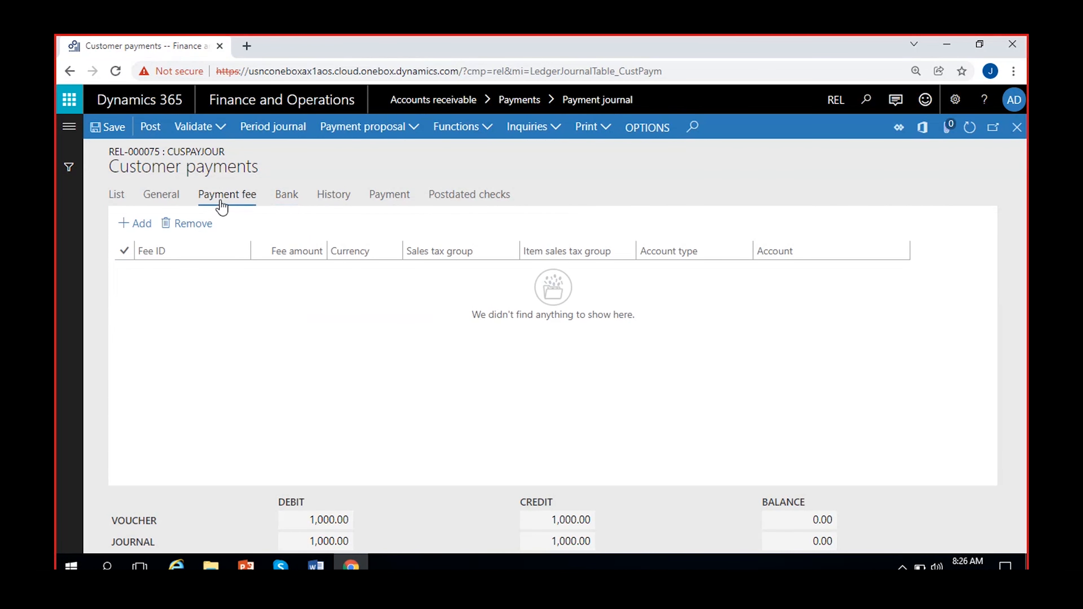
click(161, 199)
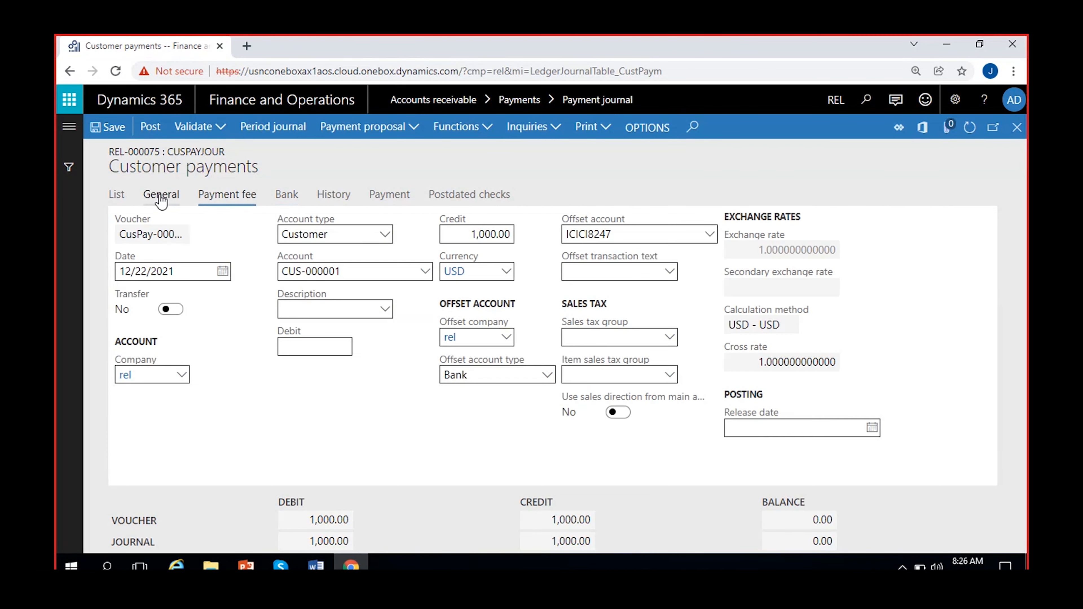
click(116, 197)
drag(539, 479, 969, 478)
click(936, 268)
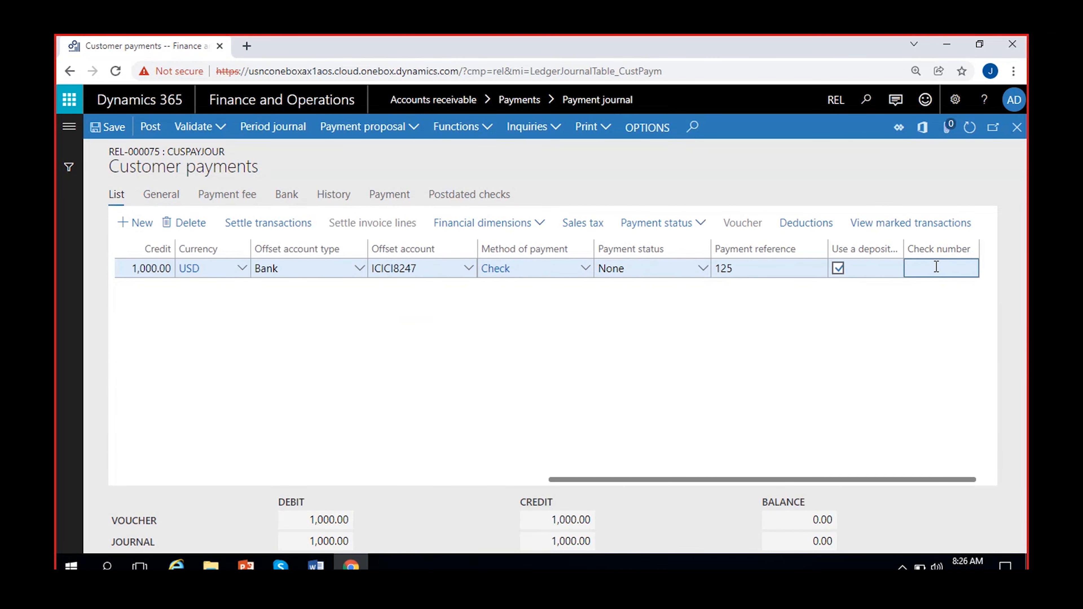
scroll(488, 371, left, 10)
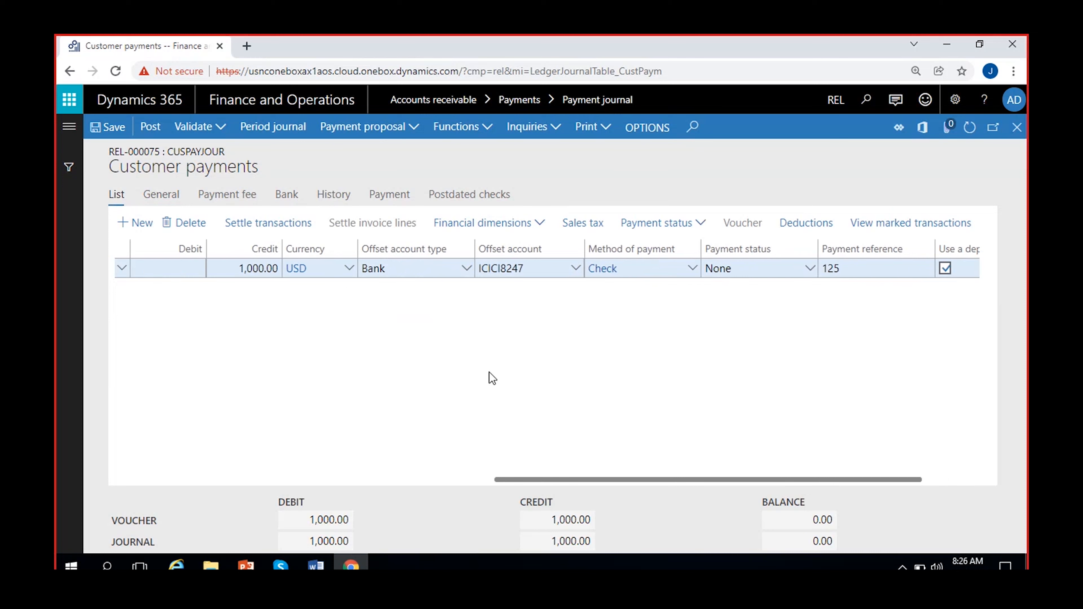
scroll(527, 310, right, 6)
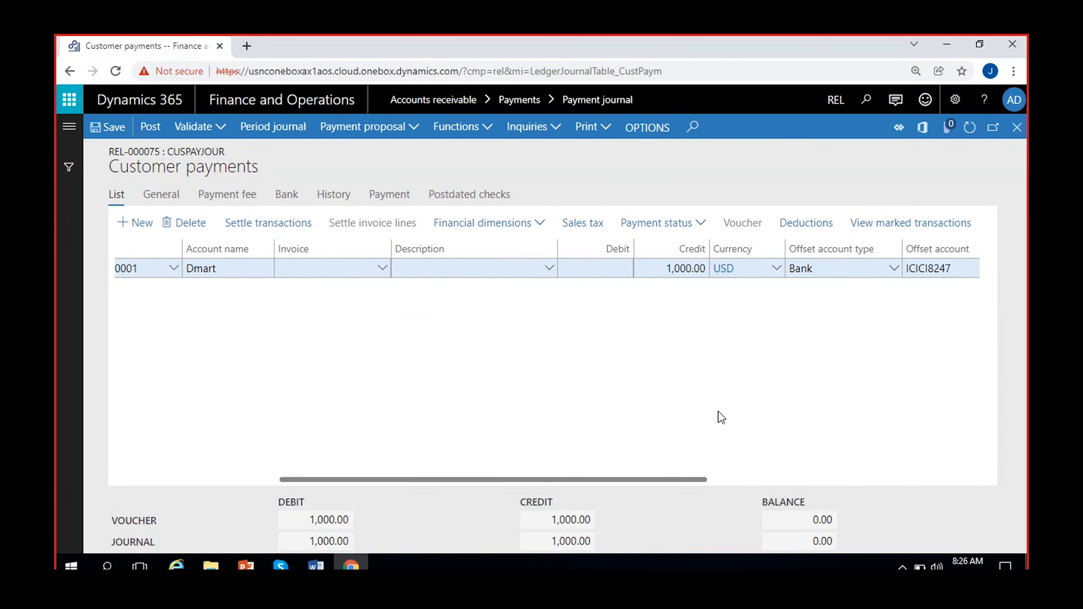
Step: Look over the payment line's general and payment details, and switch its prepayment journal voucher option on and back off
scroll(719, 412, right, 2)
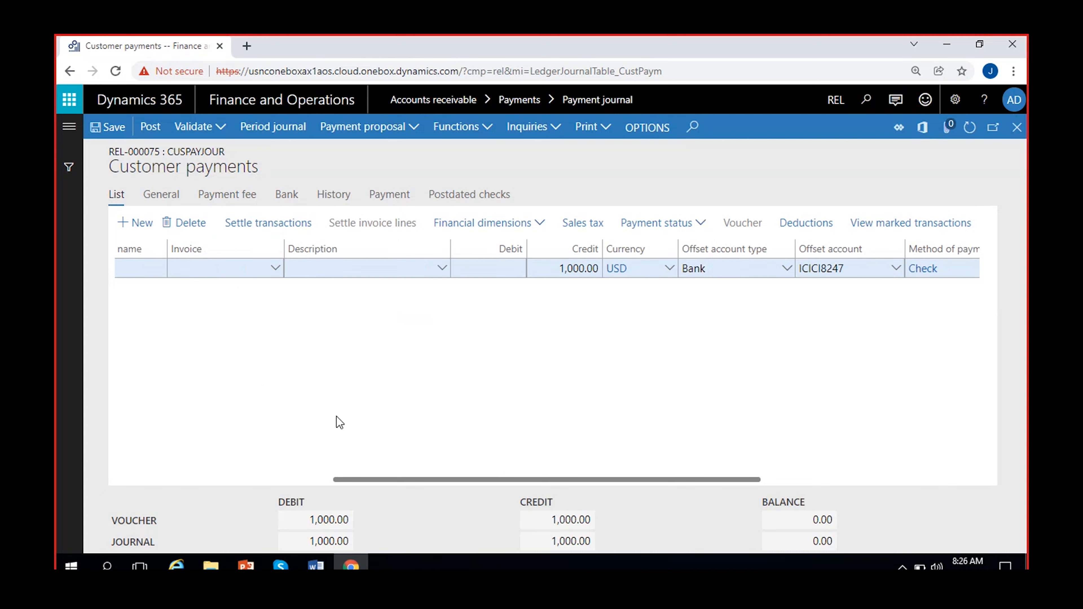
click(156, 196)
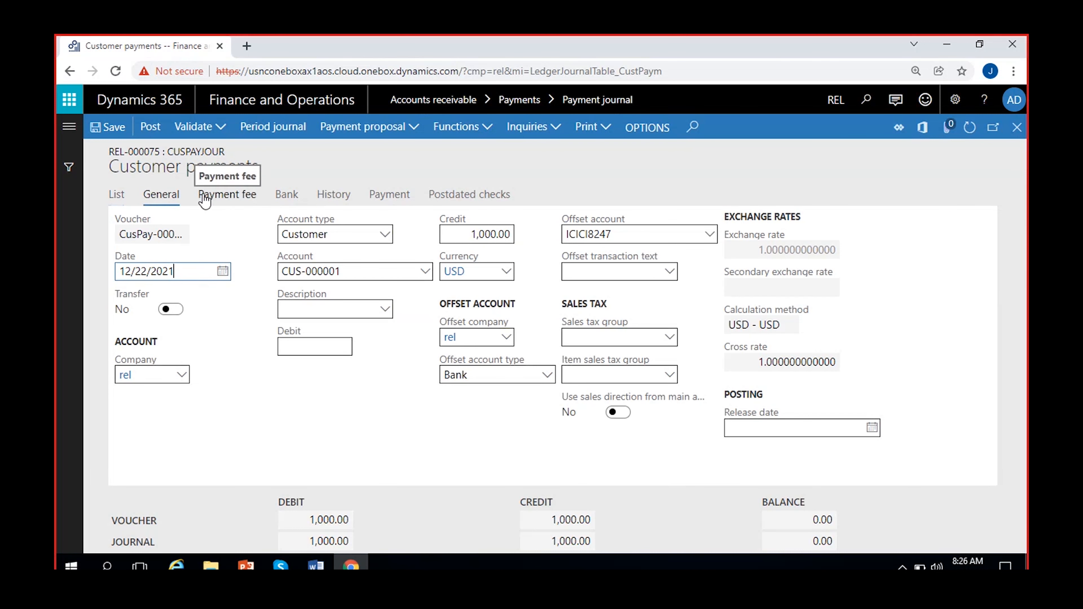
click(404, 198)
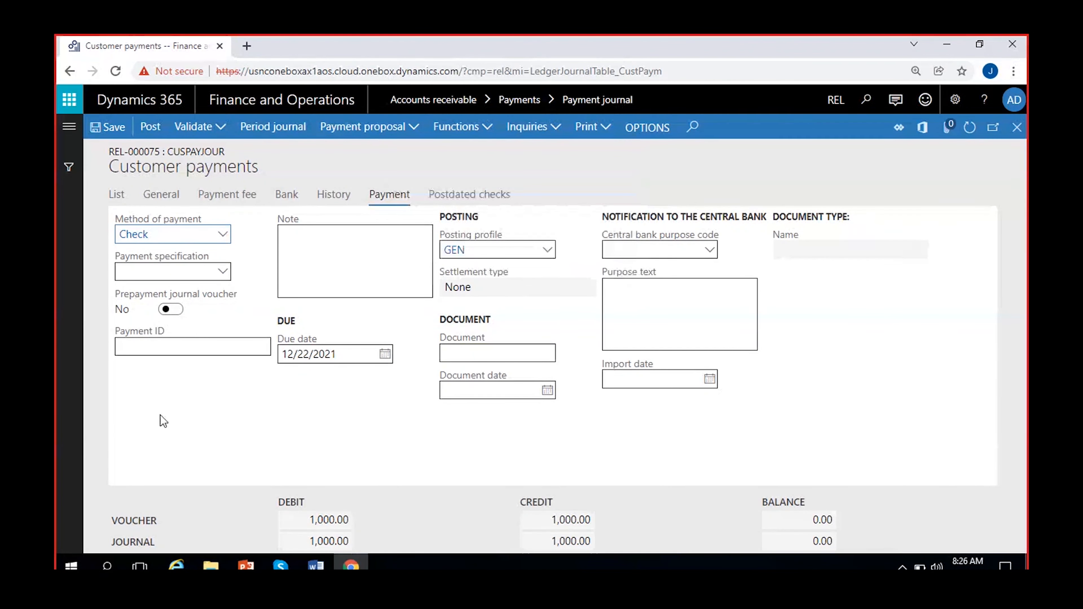
click(171, 310)
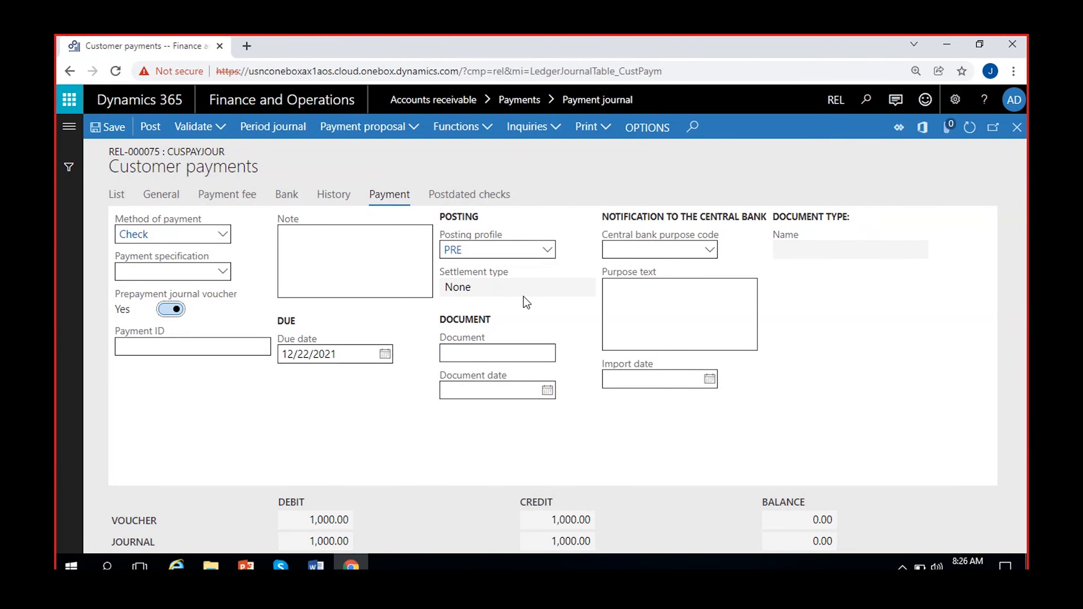
click(170, 309)
Step: Set the payment status of the Dmart payment line to Received
click(119, 194)
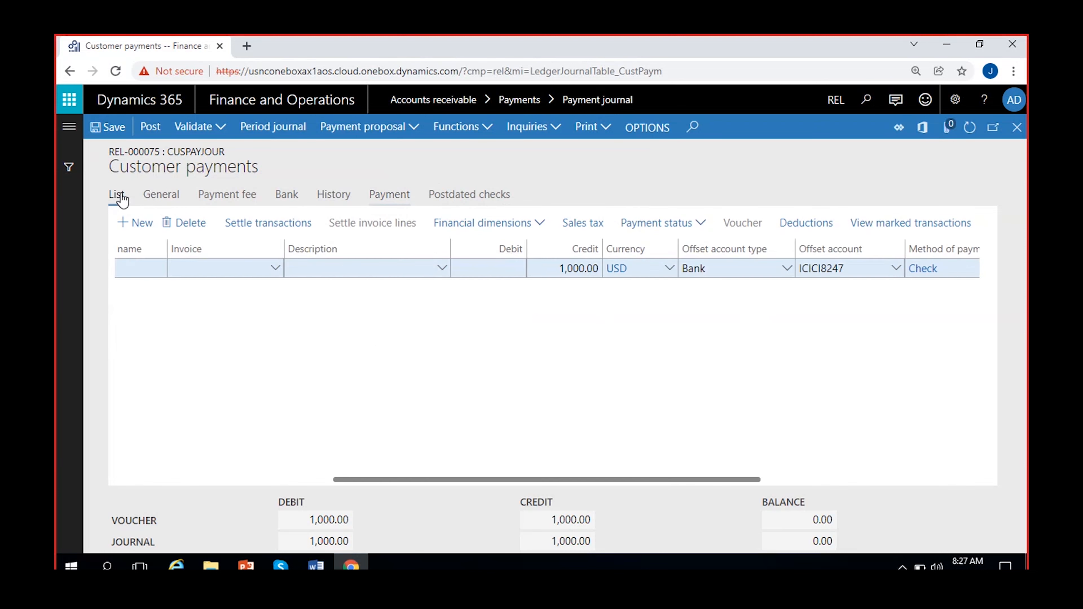
scroll(501, 372, right, 5)
scroll(501, 372, right, 3)
scroll(501, 371, right, 2)
click(664, 223)
click(648, 288)
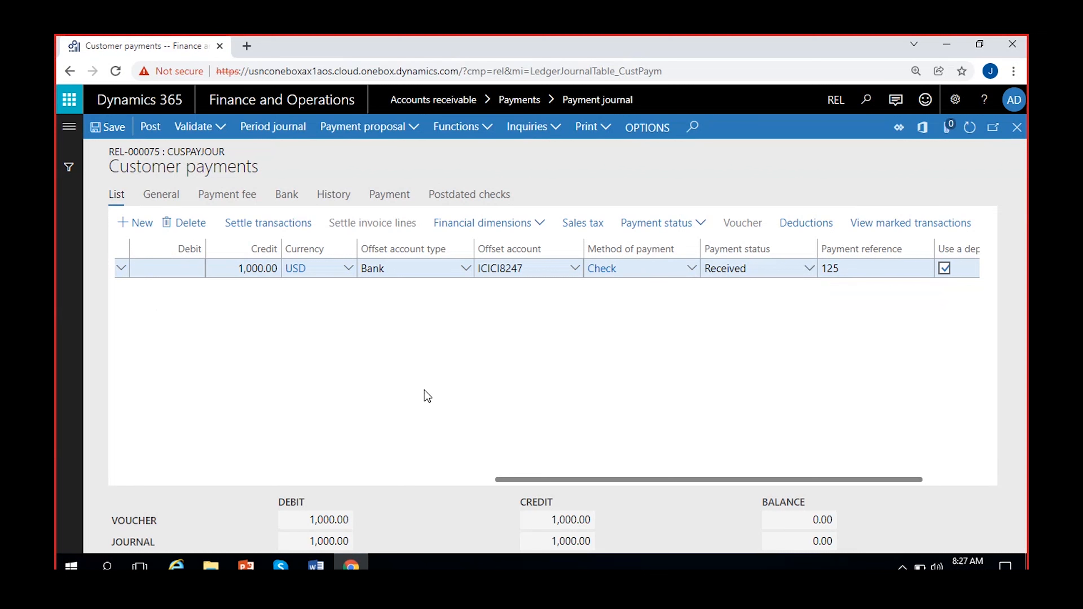
Step: Validate and post the customer payment journal, and dismiss the resulting messages
click(205, 126)
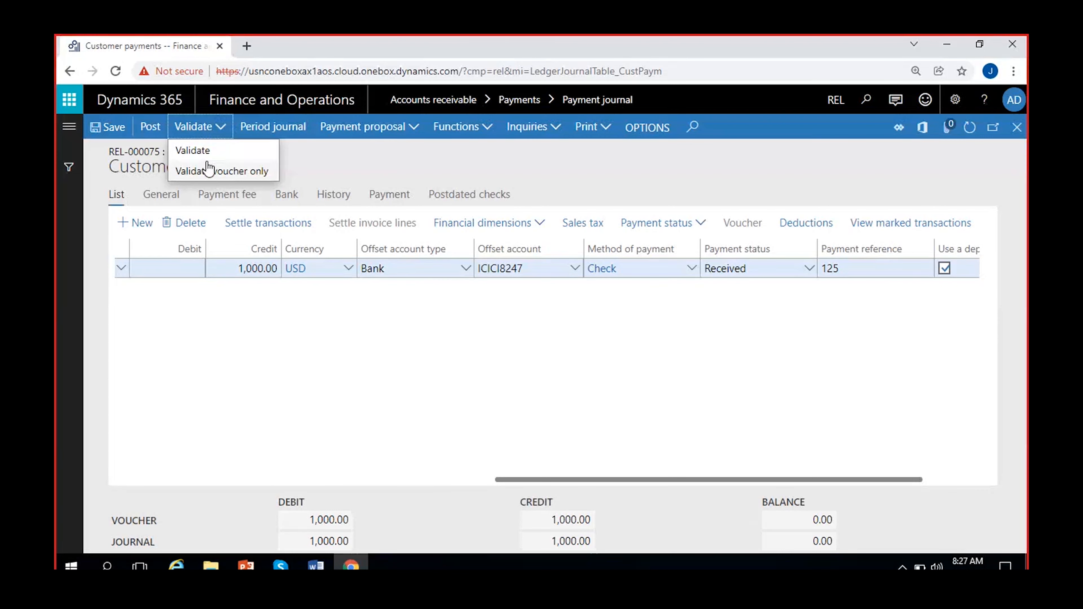
click(199, 149)
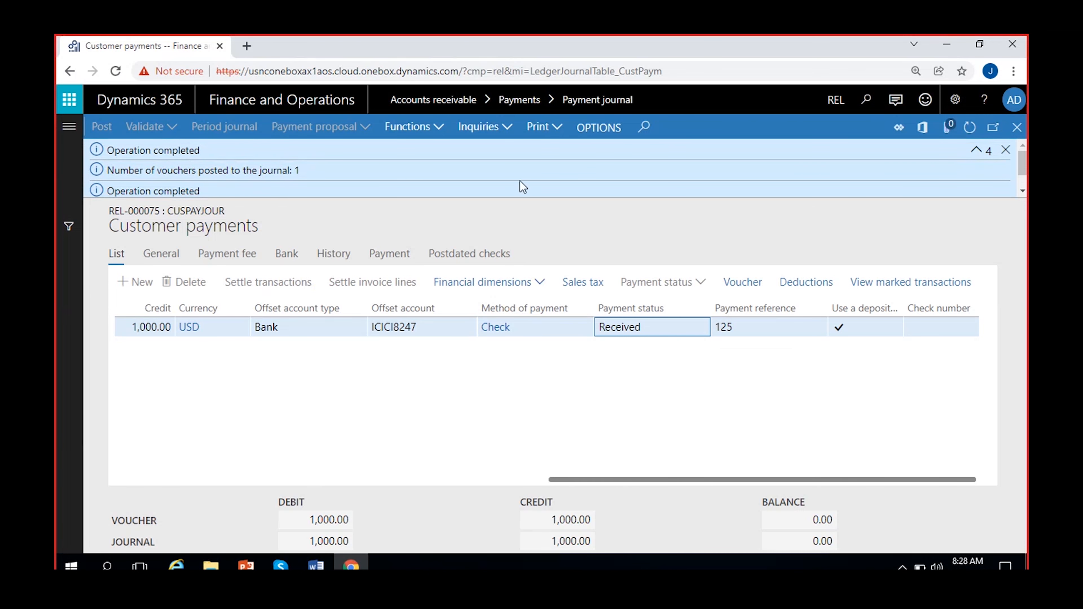
click(1005, 150)
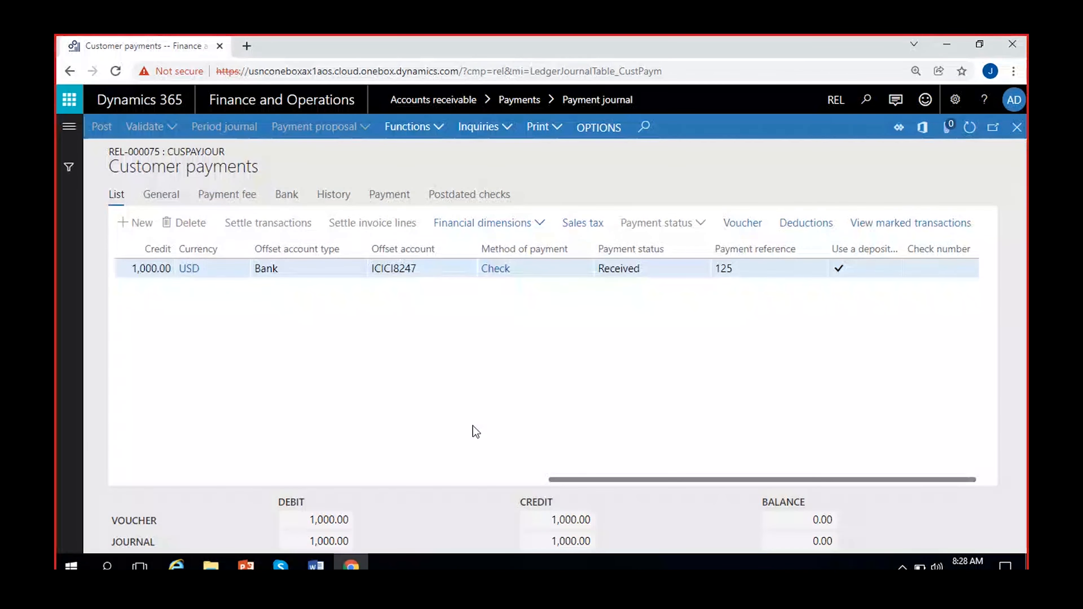
Step: Examine the posted payment's voucher transactions, checking the bank and accounts receivable entries and the bank line's ledger account segments
click(743, 223)
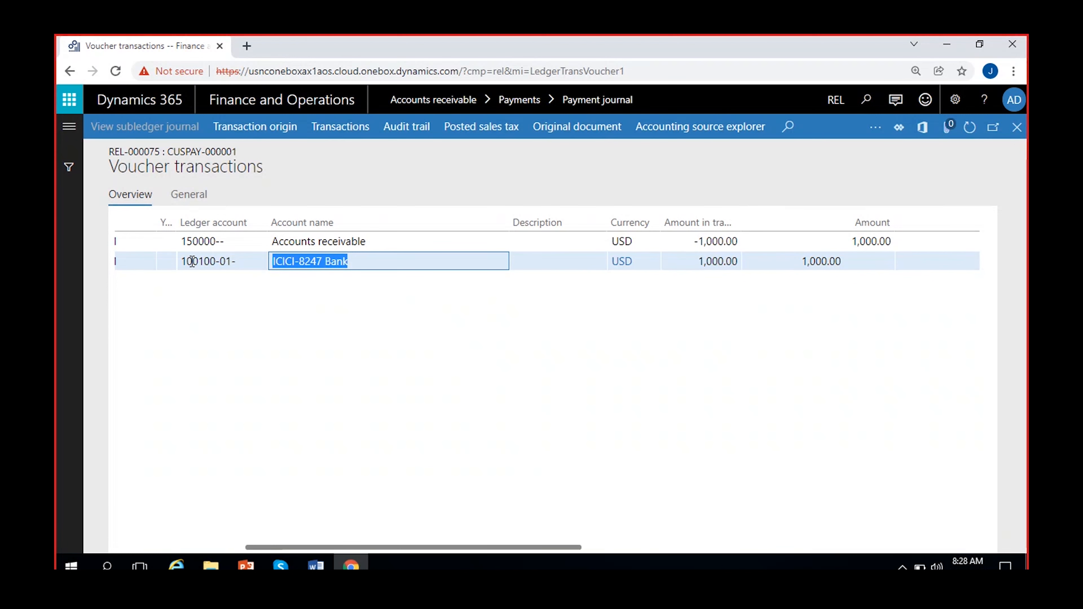
mouse_move(191, 261)
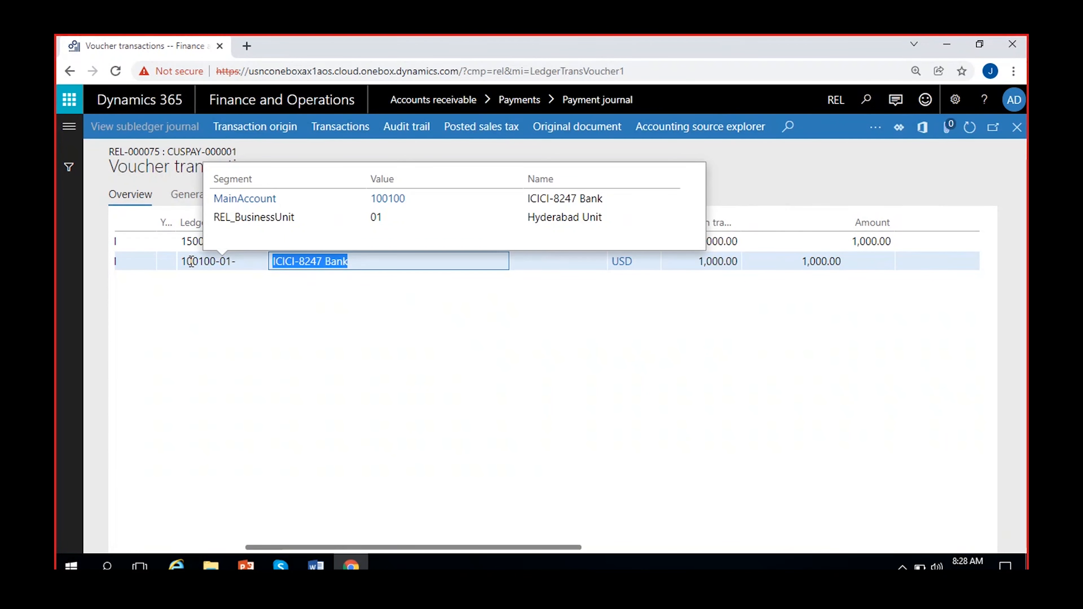
click(692, 261)
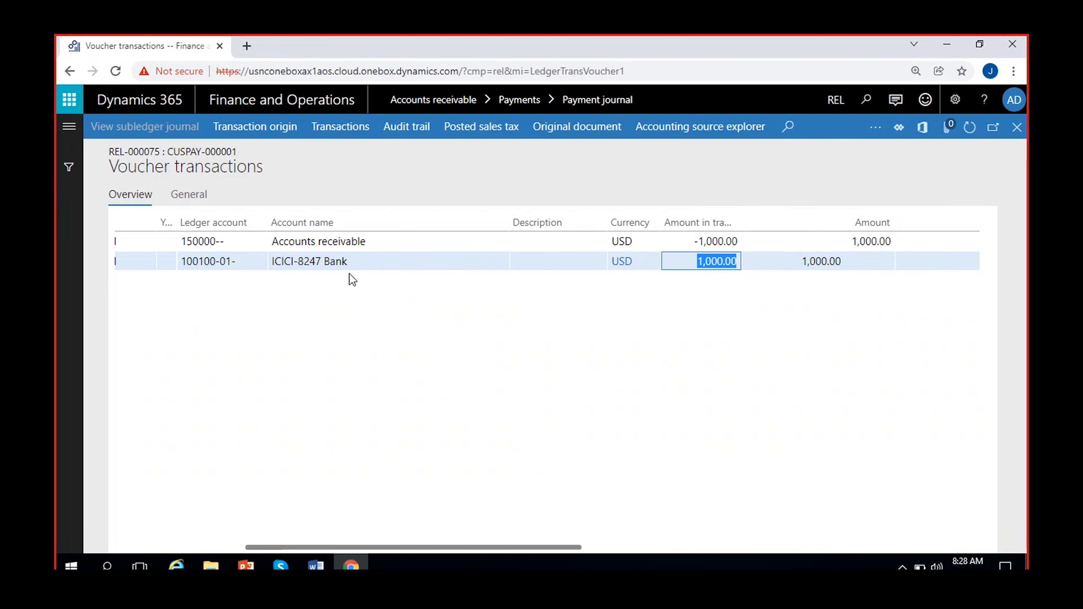
click(362, 261)
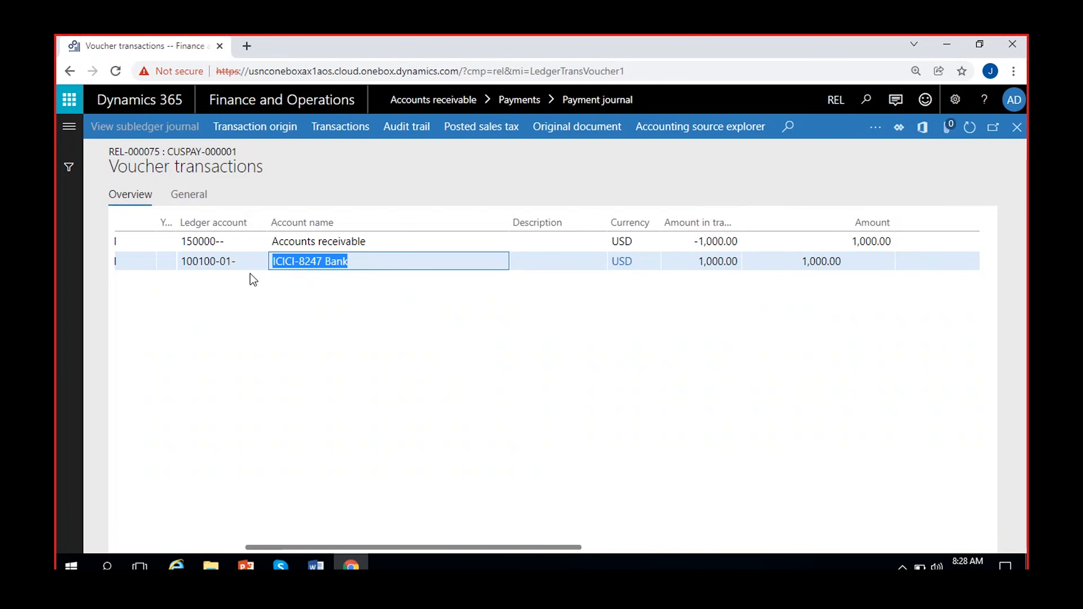
click(389, 244)
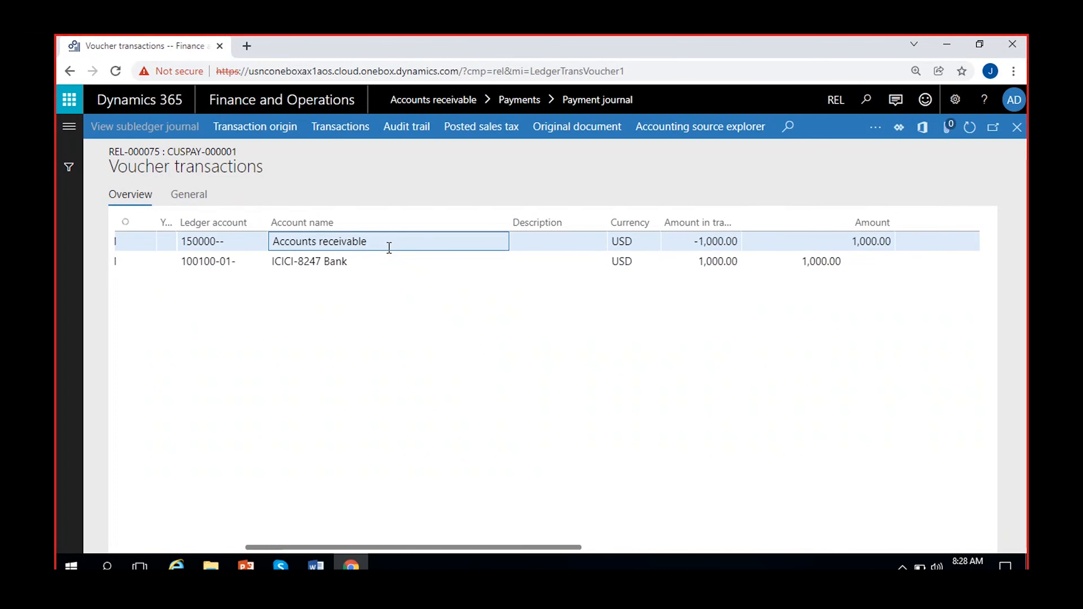
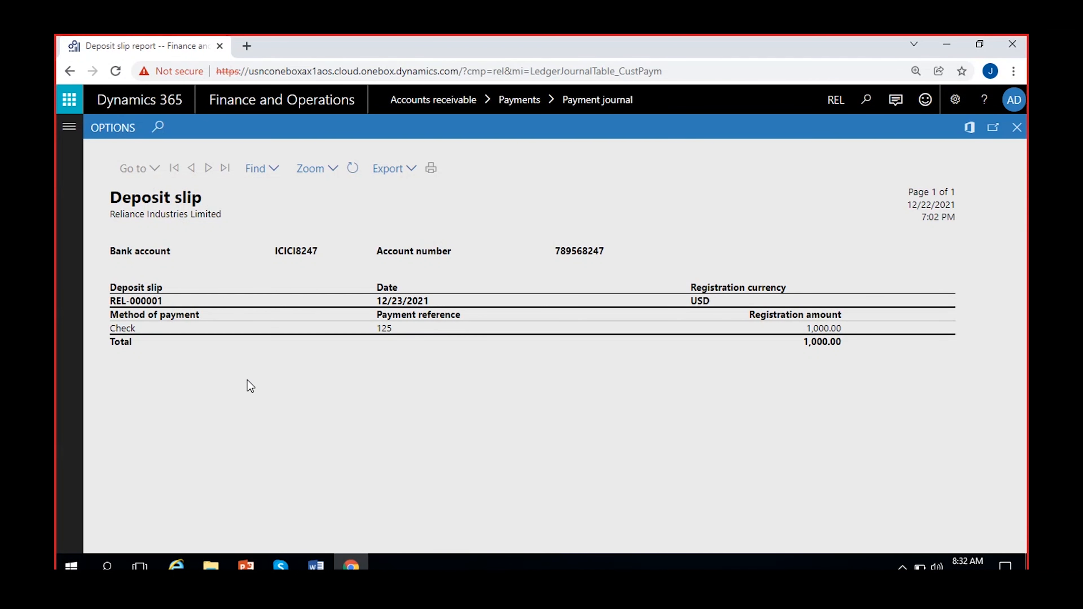
Step: Examine the deposit slip report's bank account, slip number, date, payment method, reference and amount, and its available export formats
double_click(149, 300)
double_click(404, 301)
double_click(384, 329)
double_click(122, 328)
double_click(386, 329)
double_click(823, 341)
double_click(823, 329)
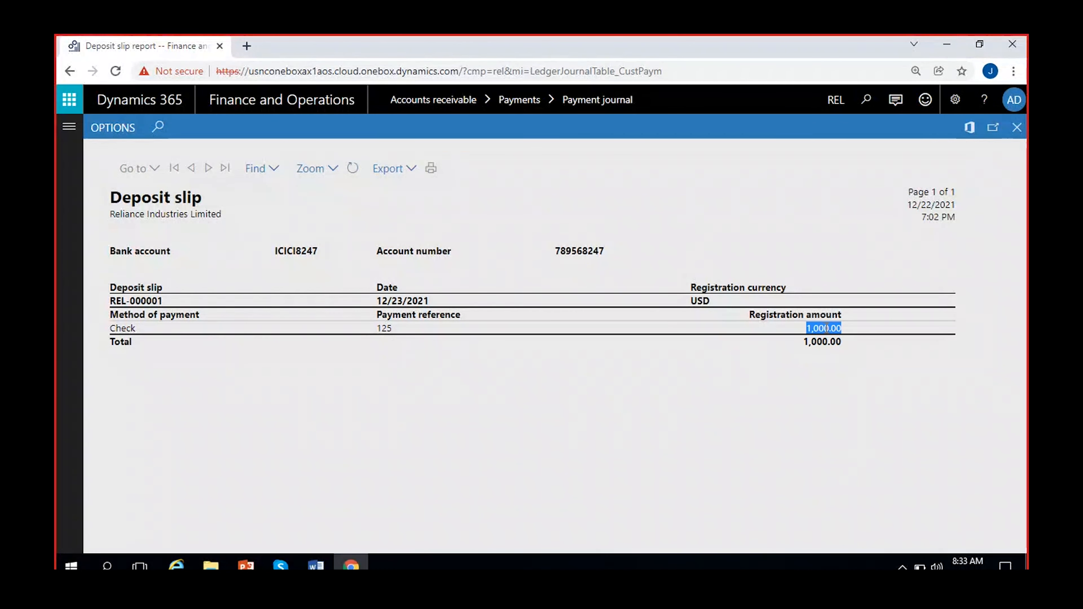
double_click(389, 301)
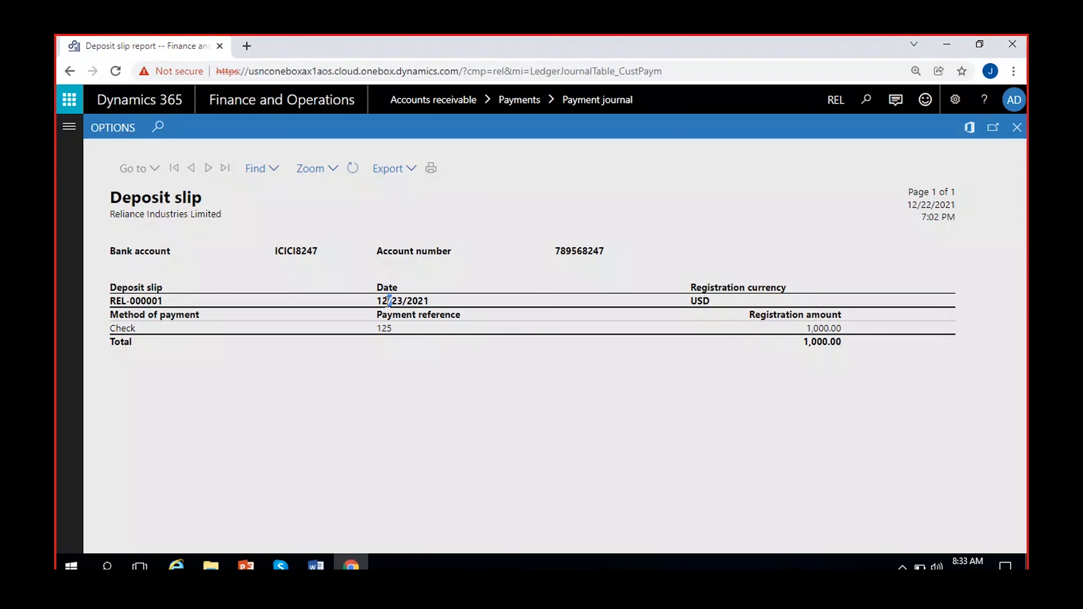
triple_click(389, 301)
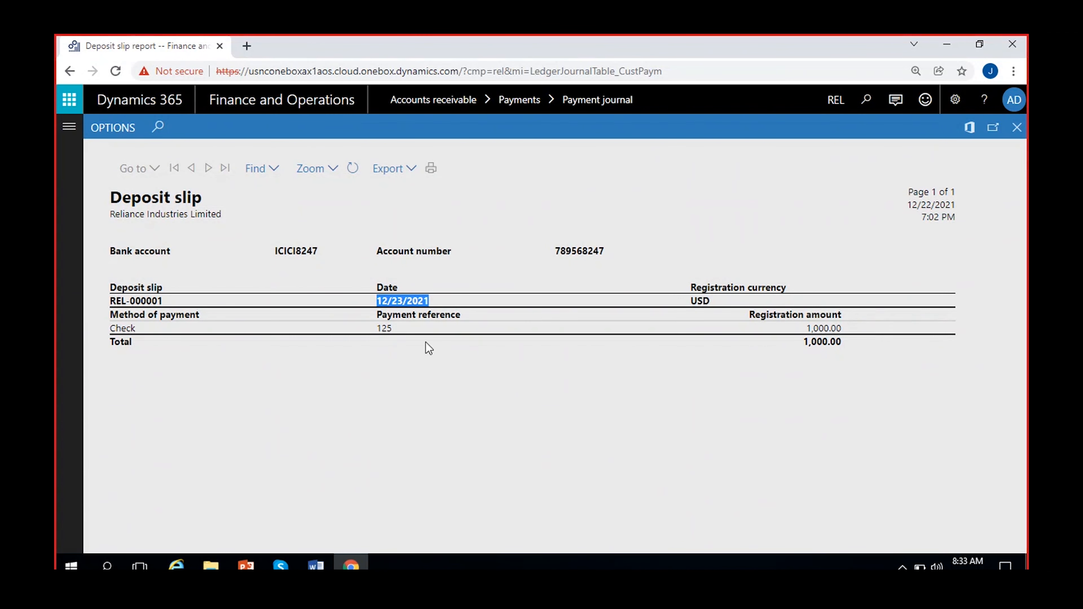
double_click(412, 301)
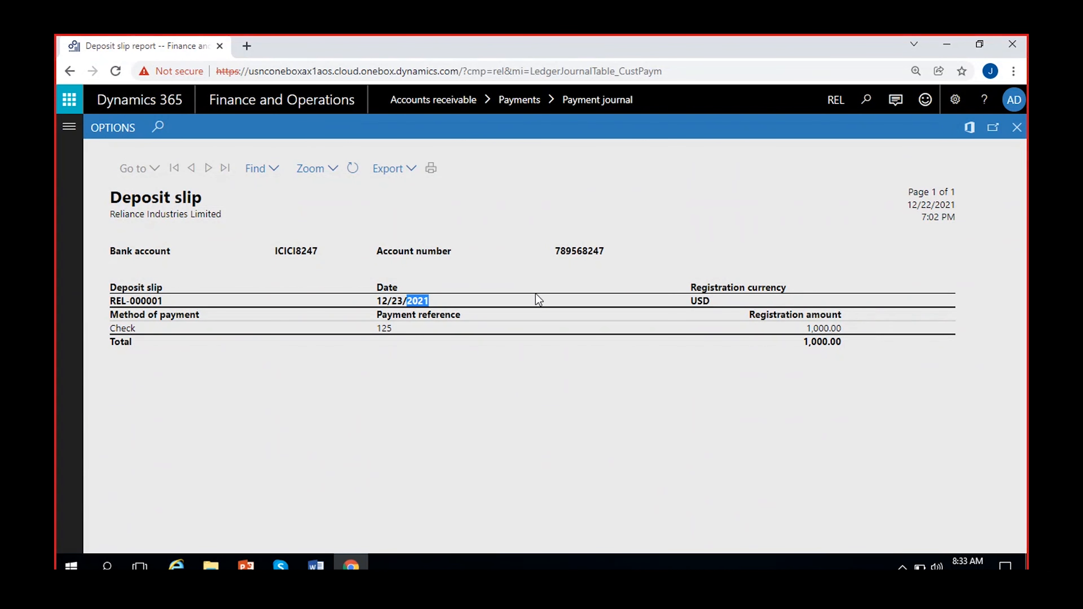
double_click(573, 252)
double_click(300, 251)
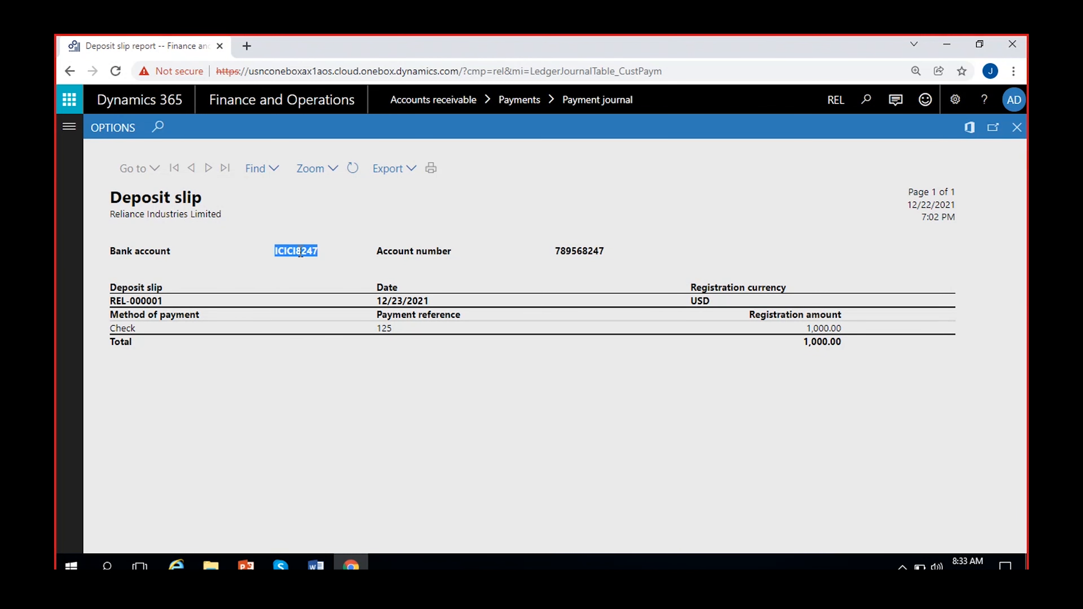
click(386, 358)
drag(397, 300, 401, 297)
click(388, 386)
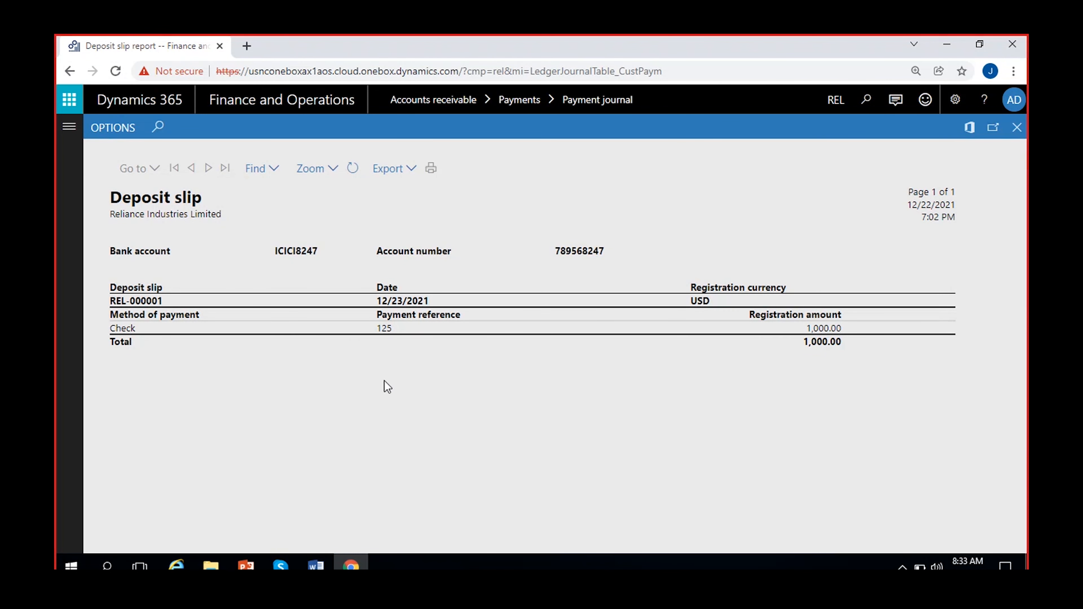
click(412, 169)
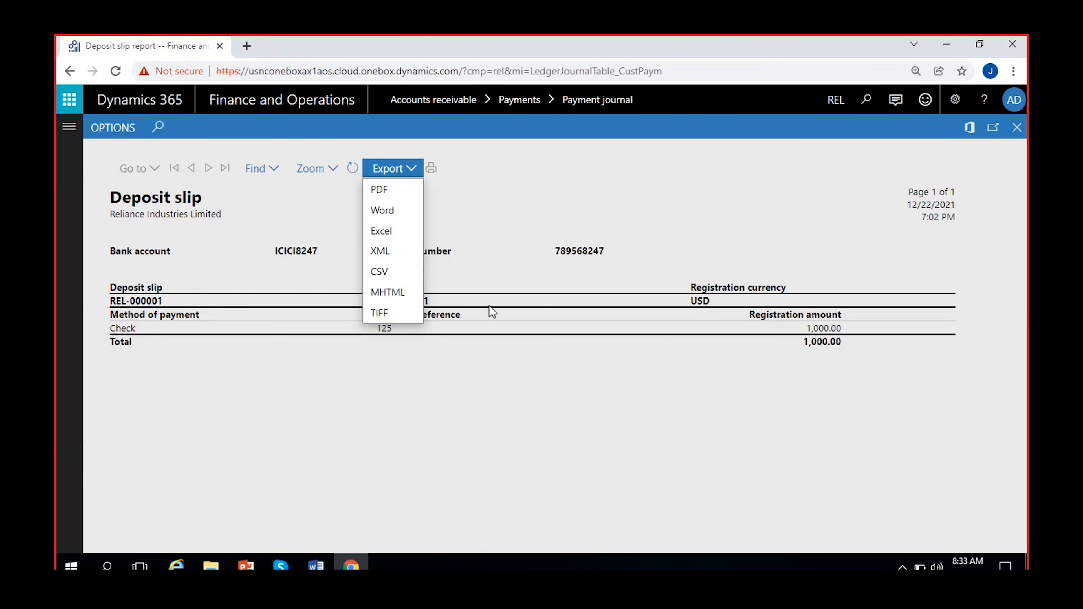
click(412, 169)
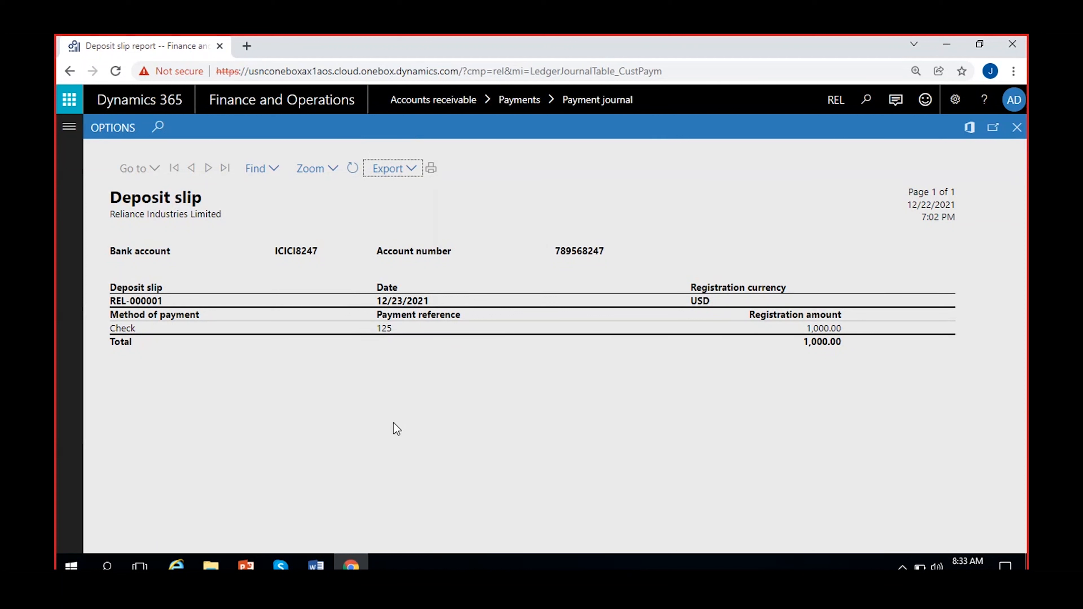
Step: Close the deposit slip report and the customer payment lines, and duplicate the payment journal page in a second browser tab
click(1017, 128)
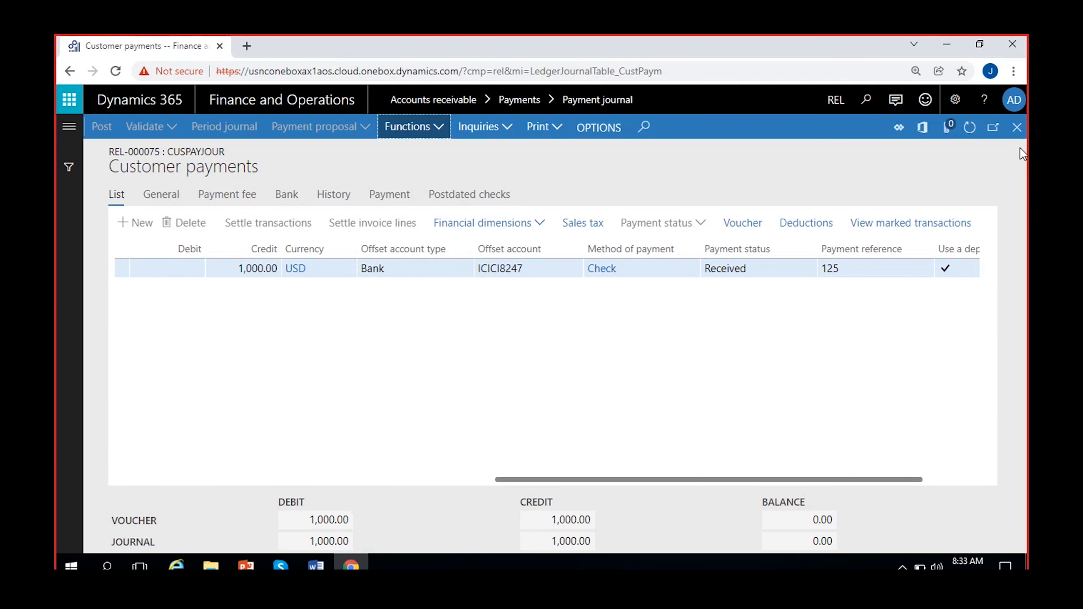
click(1018, 127)
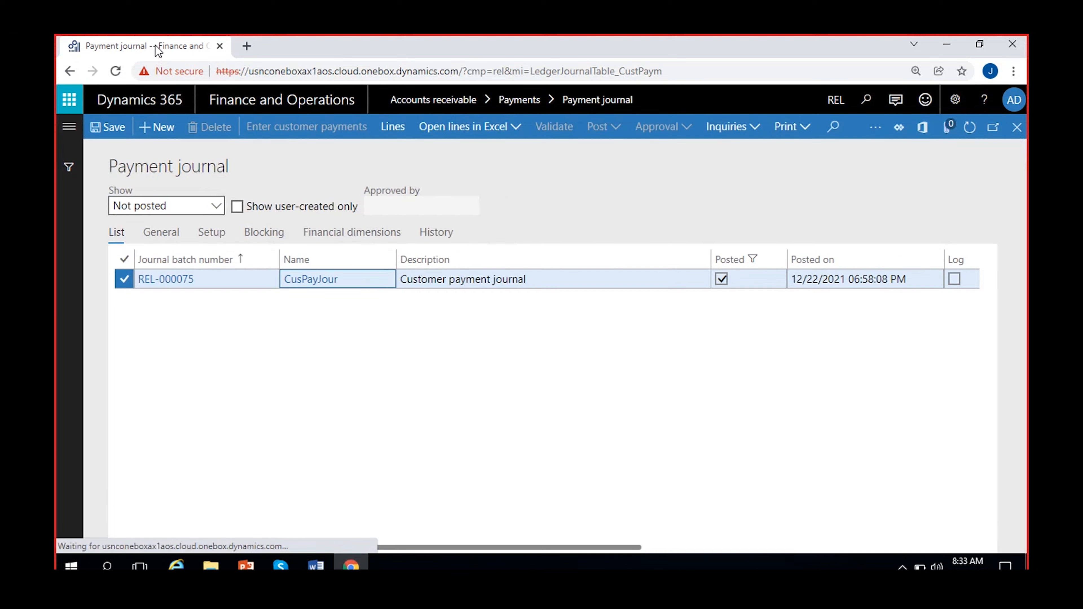
right_click(156, 49)
click(204, 151)
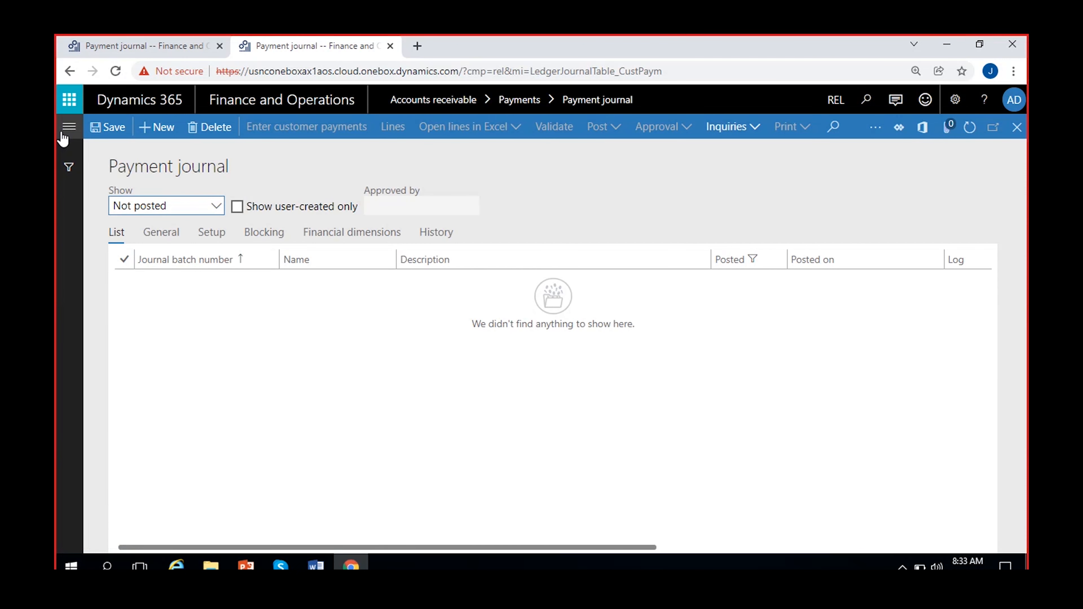
Step: Open the Deposit slips page from the payment reversals of Cash and bank management
click(64, 132)
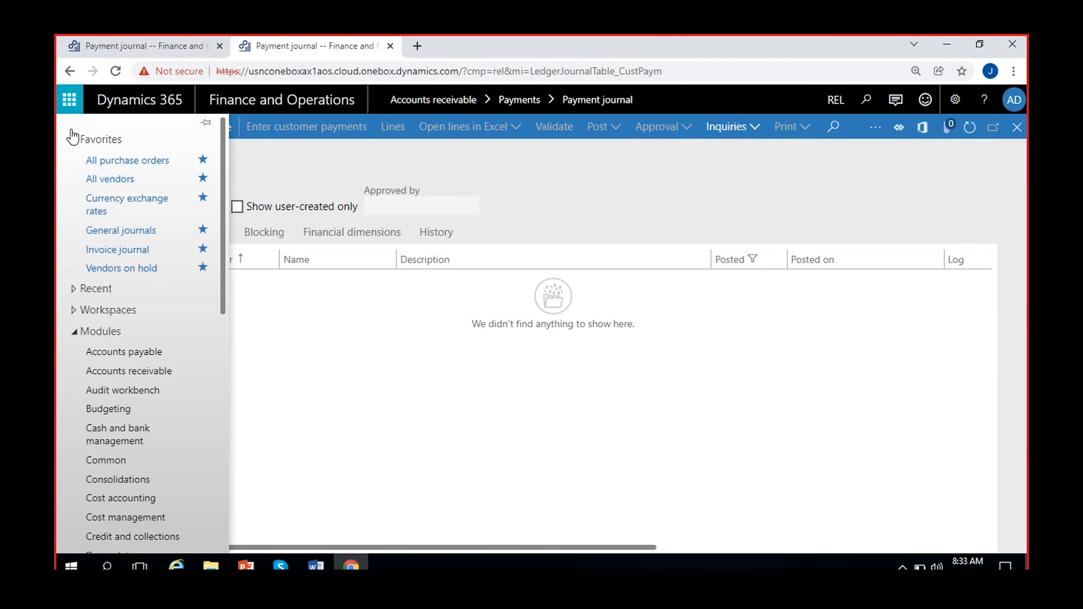
click(110, 413)
click(115, 436)
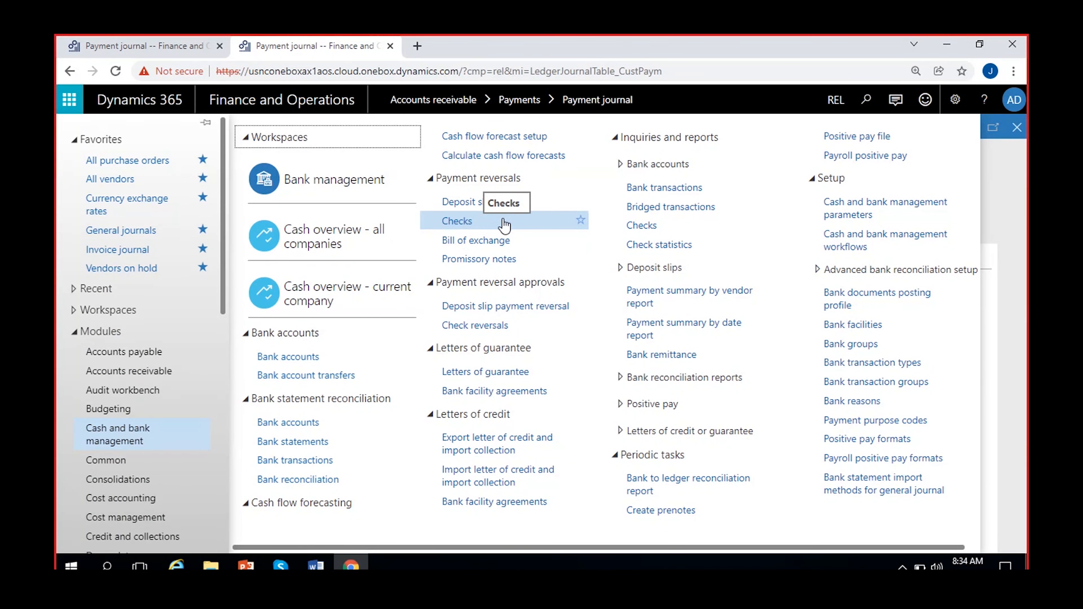
click(475, 207)
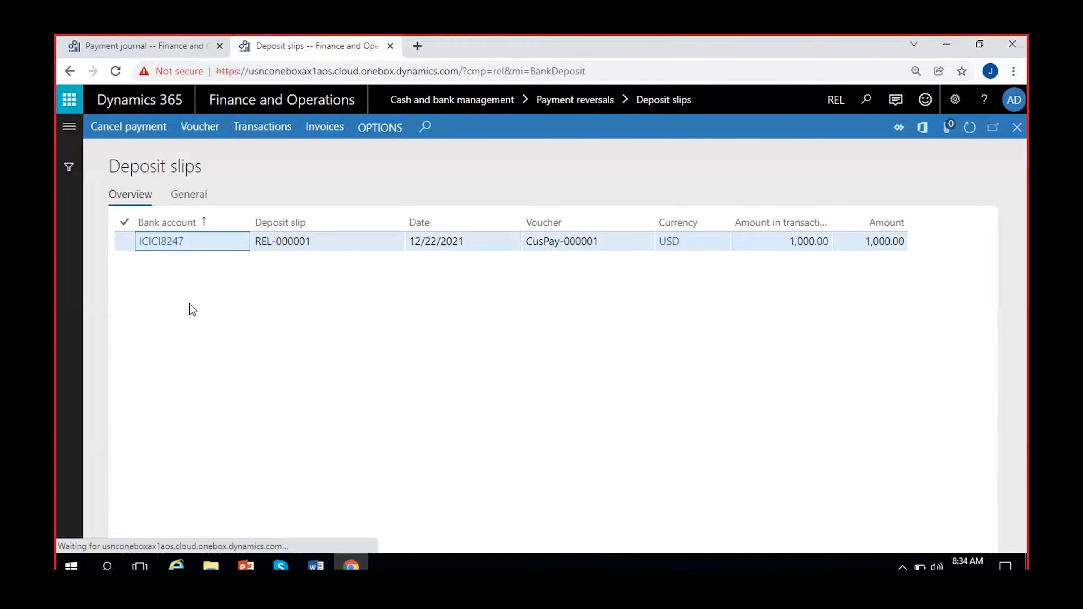
Step: Examine the deposit slip record's bank account, slip number, date and voucher
click(210, 244)
key(Tab)
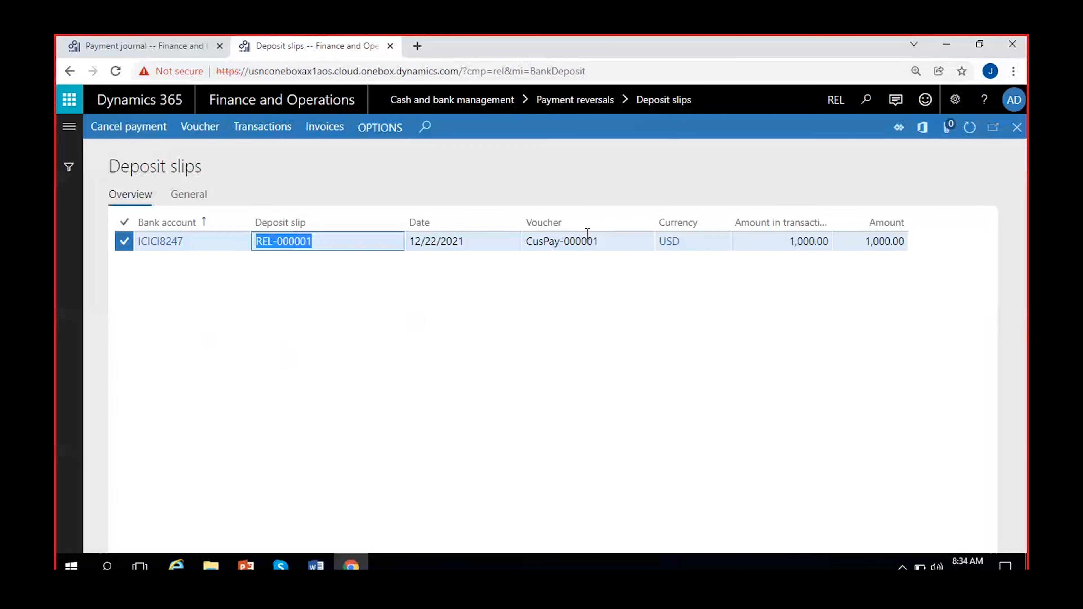
click(326, 243)
drag(326, 243, 209, 256)
click(318, 243)
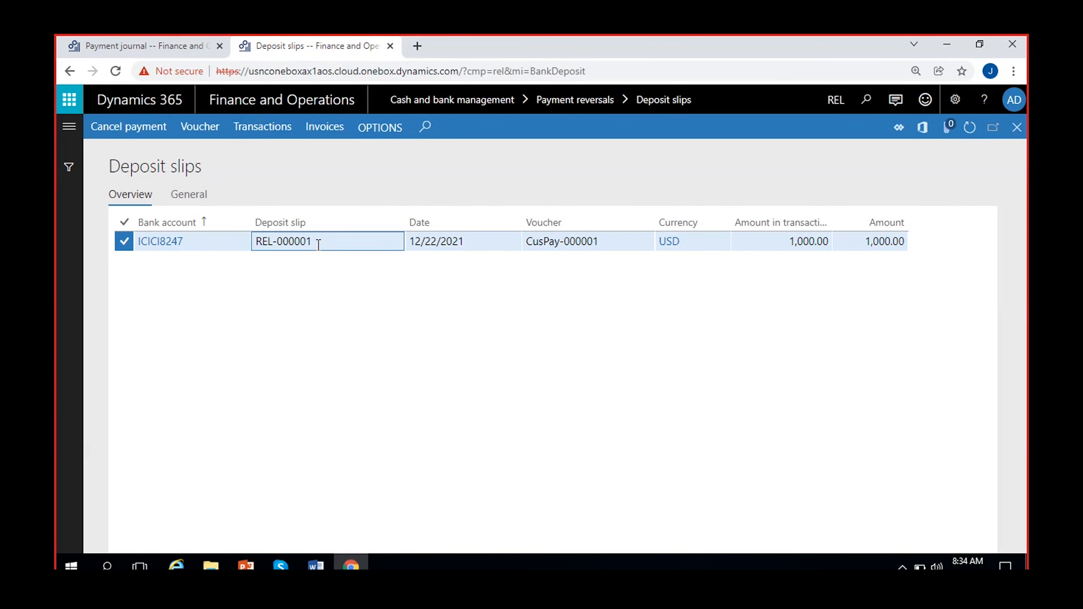
click(488, 244)
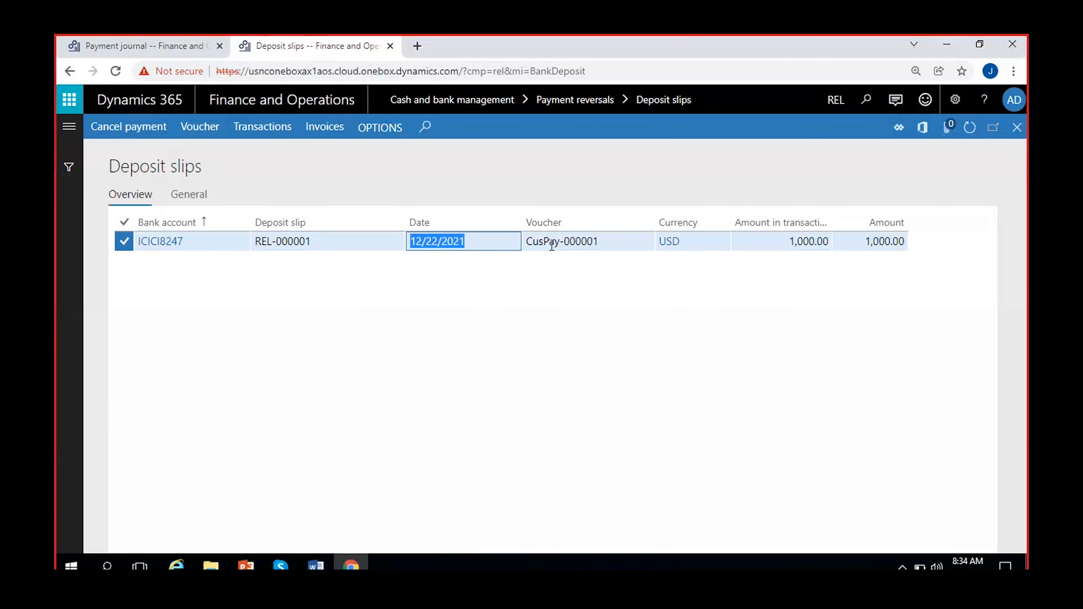
click(604, 246)
click(573, 310)
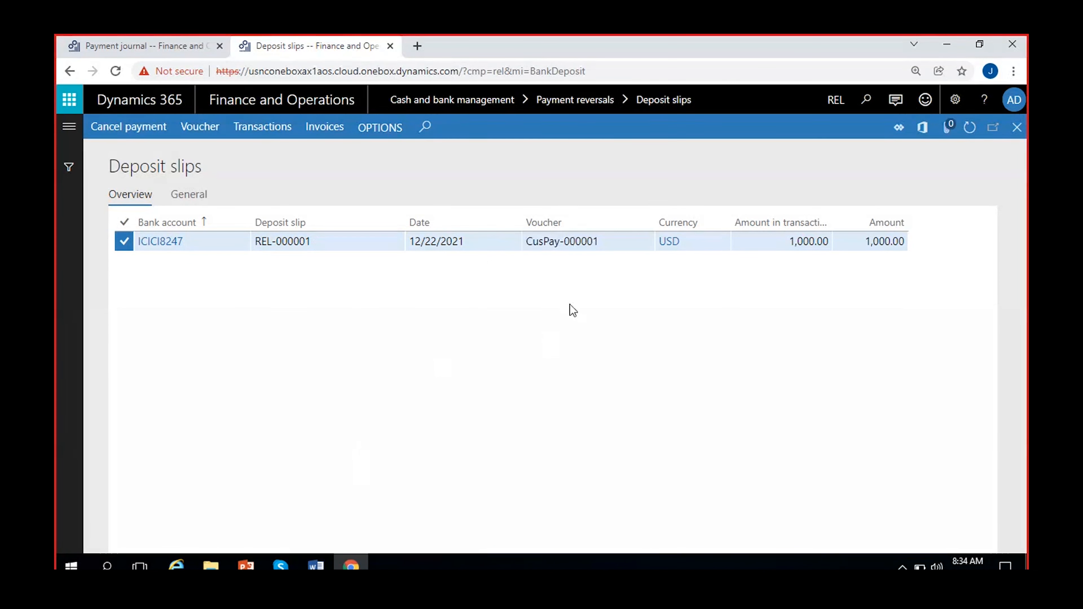
Step: Open the deposit slip's voucher transactions and look over their ledger accounts and amounts
click(201, 128)
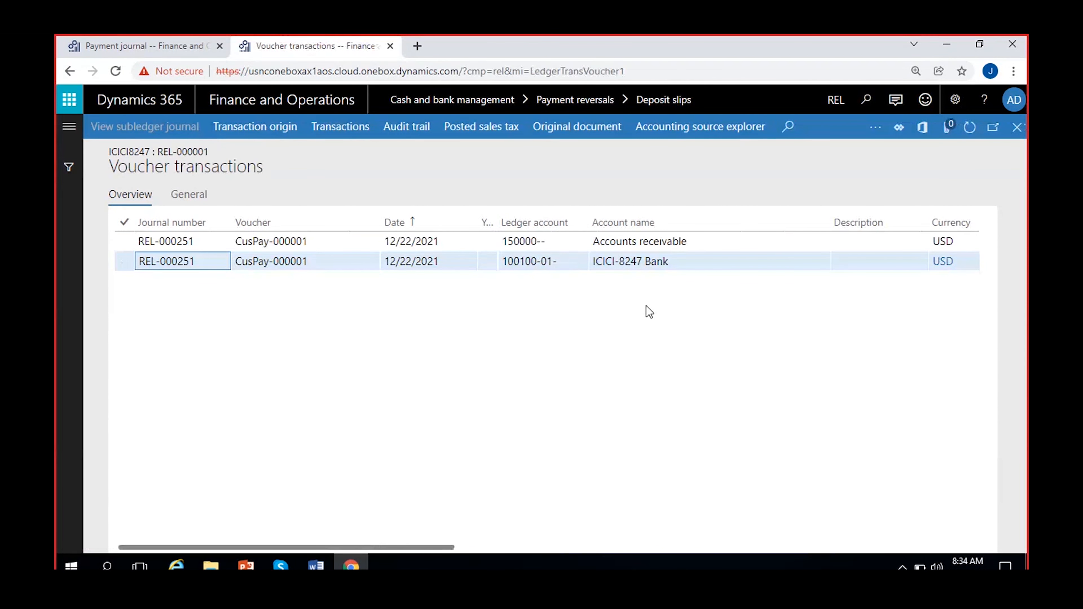
scroll(668, 333, right, 5)
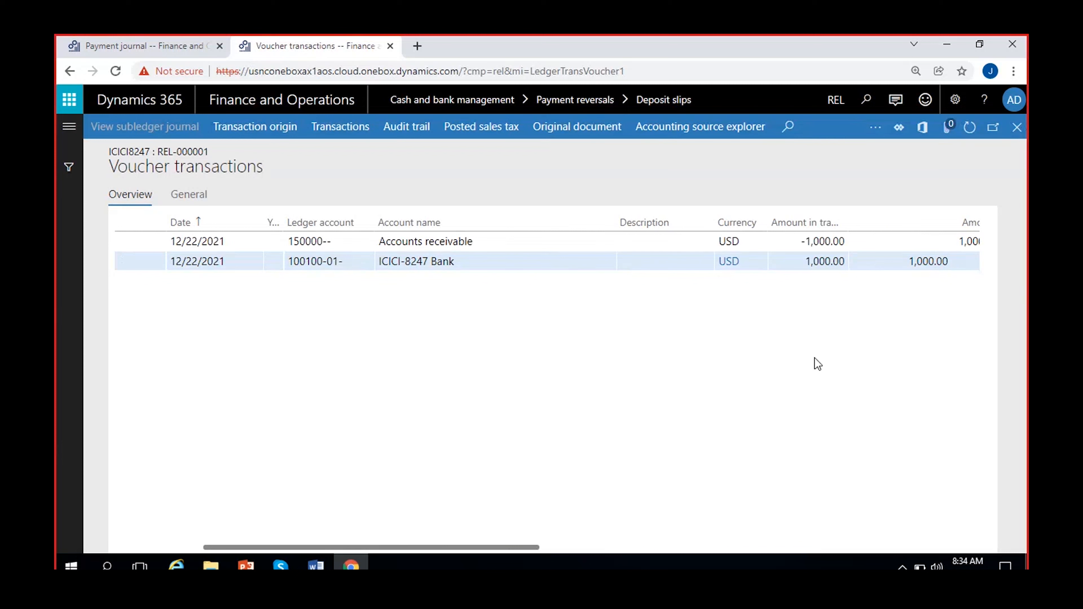
Step: Close the voucher transactions and enable the review process for deposit slip payment cancellations in the Cash and bank management parameters
click(1018, 127)
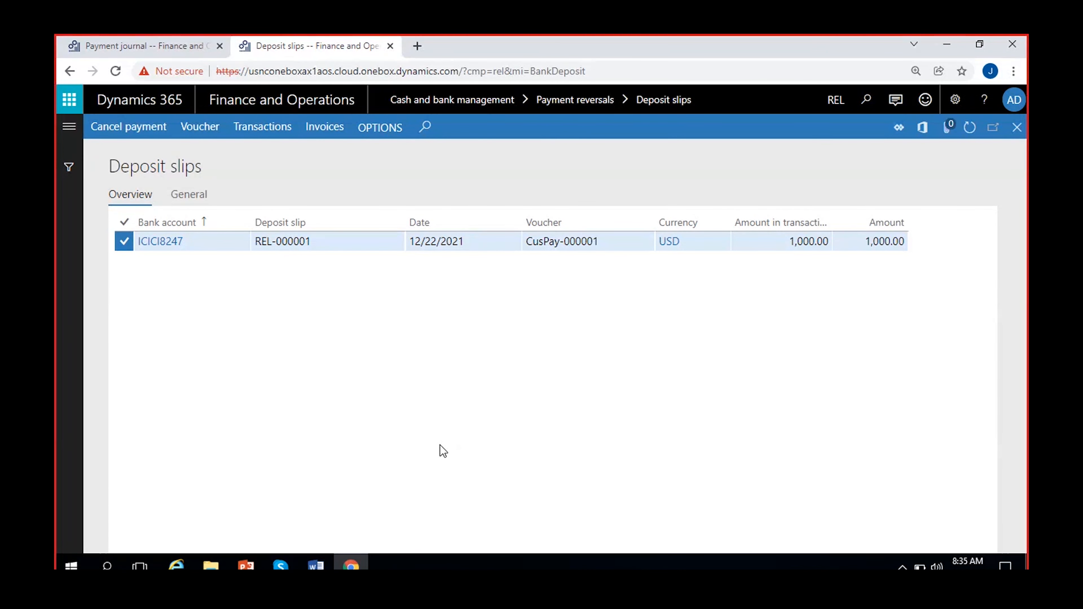
click(69, 126)
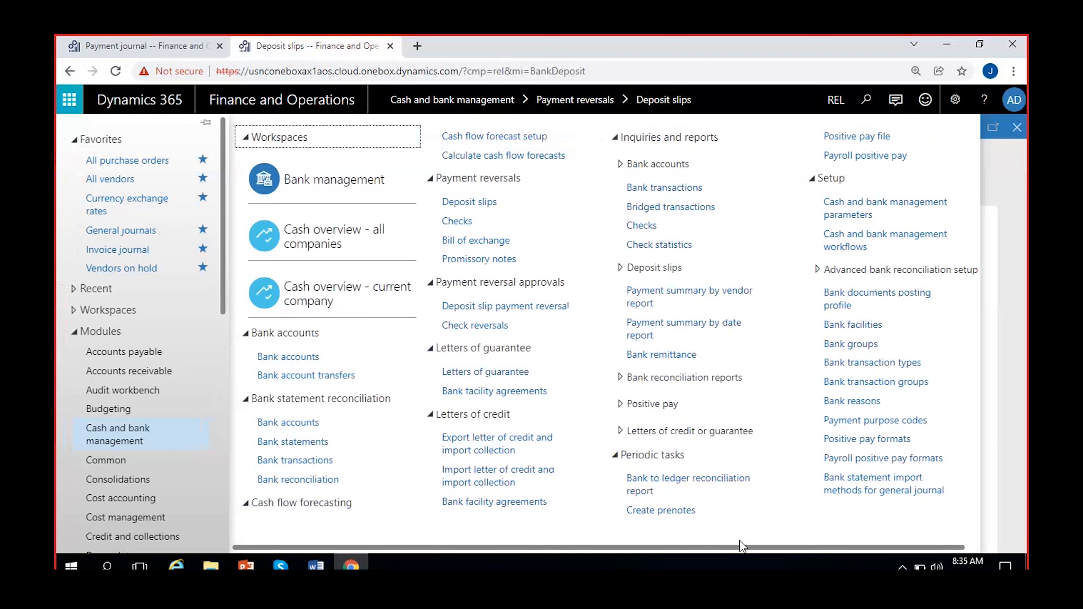
drag(740, 546, 807, 550)
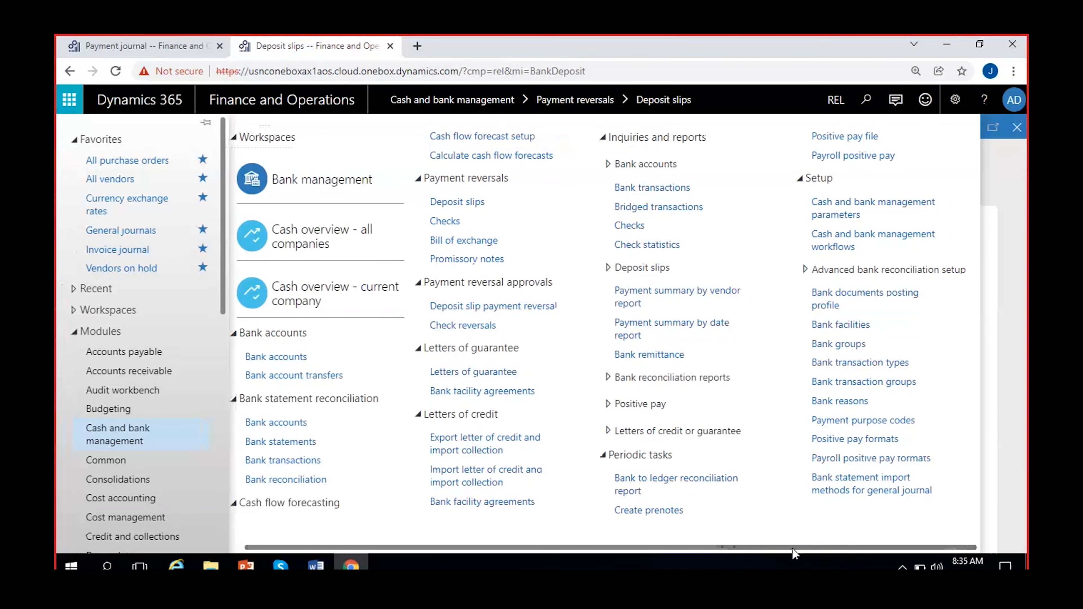
click(852, 206)
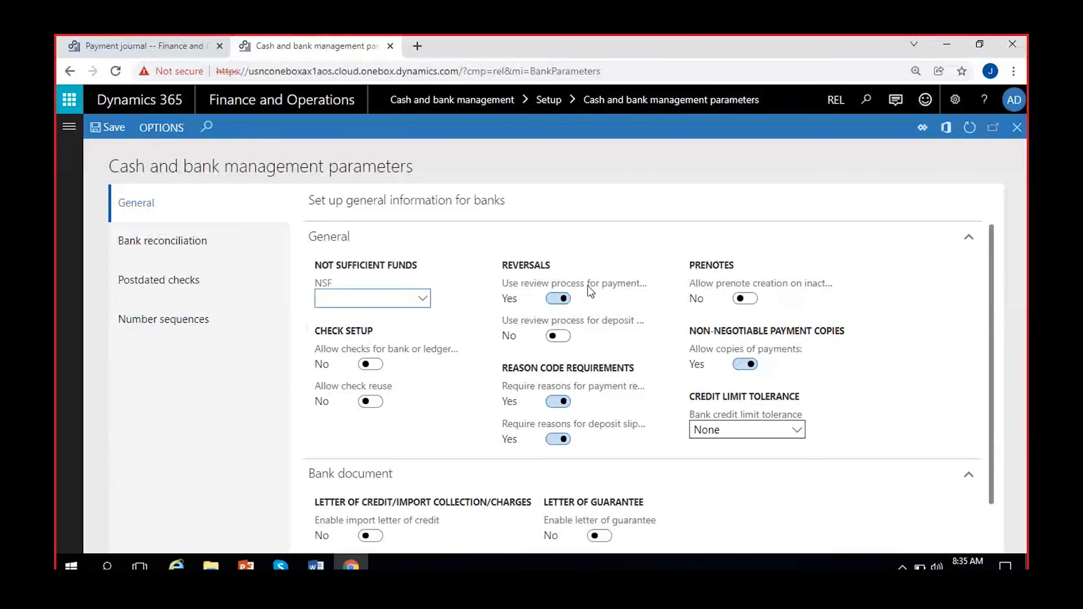
mouse_move(587, 286)
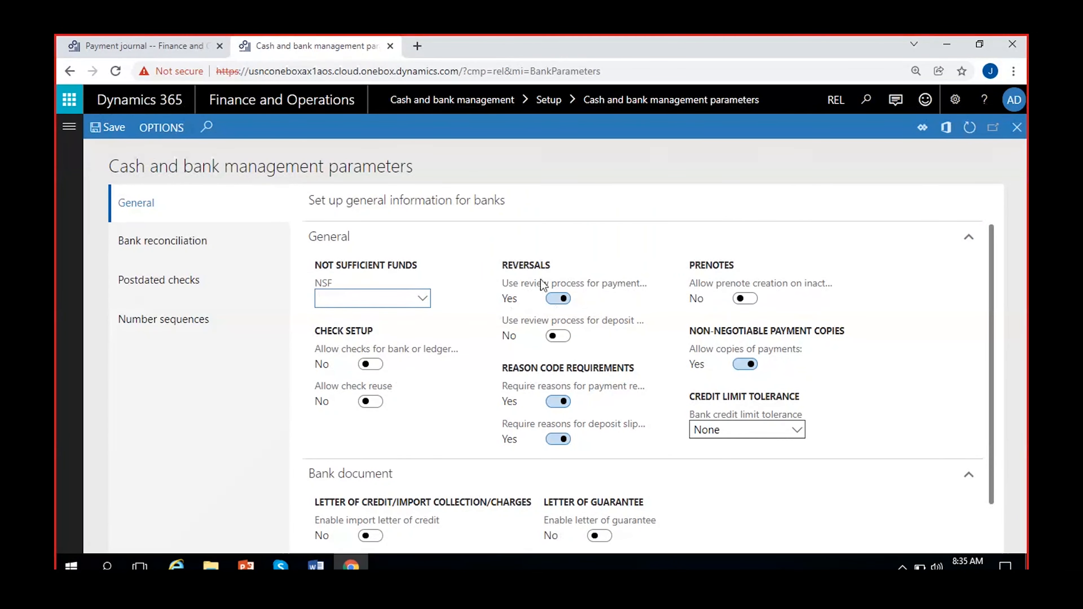
mouse_move(596, 323)
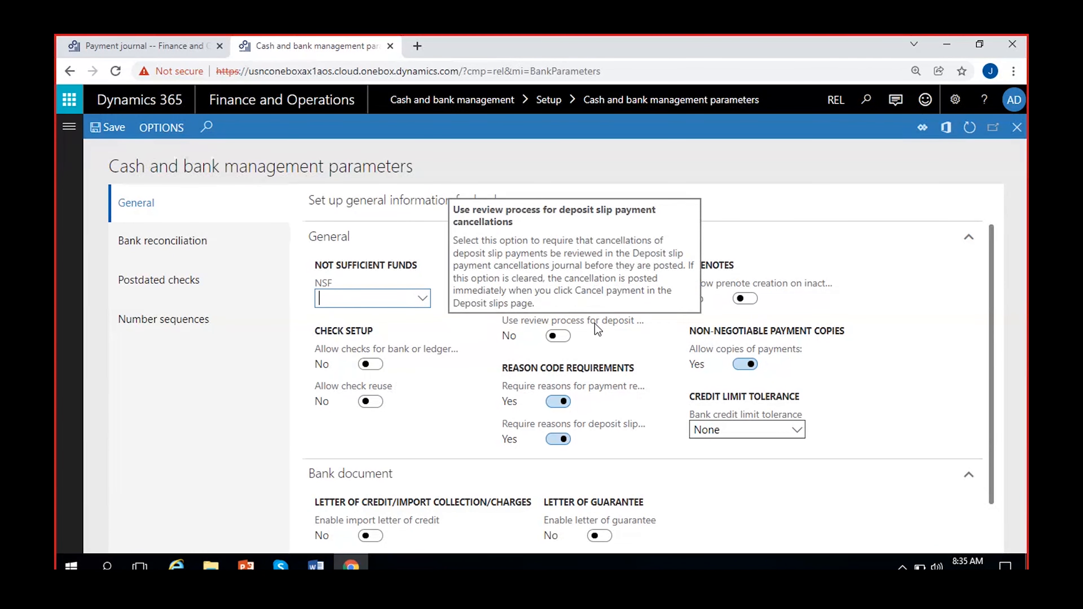
click(558, 336)
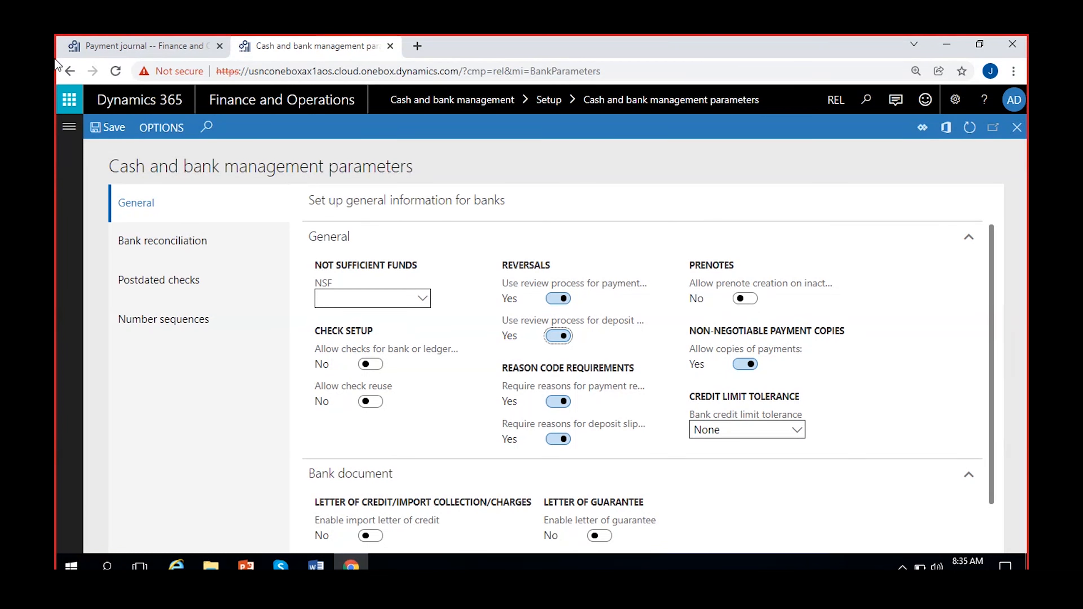
Step: Revisit the deposit slip record, then check the Deposit slip payment reversal approval page for unposted journals
click(69, 127)
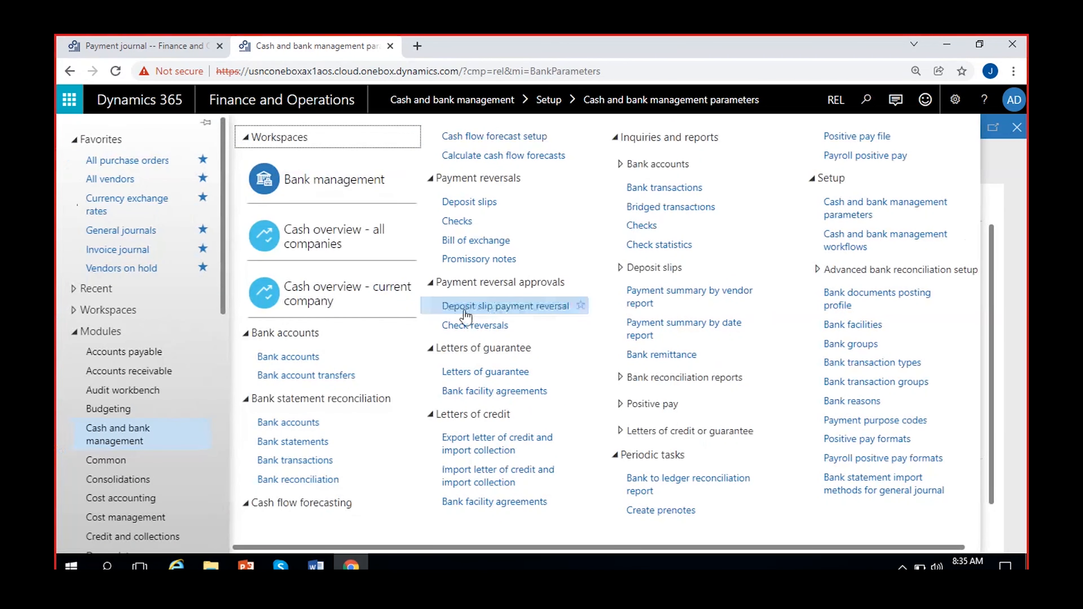
click(480, 205)
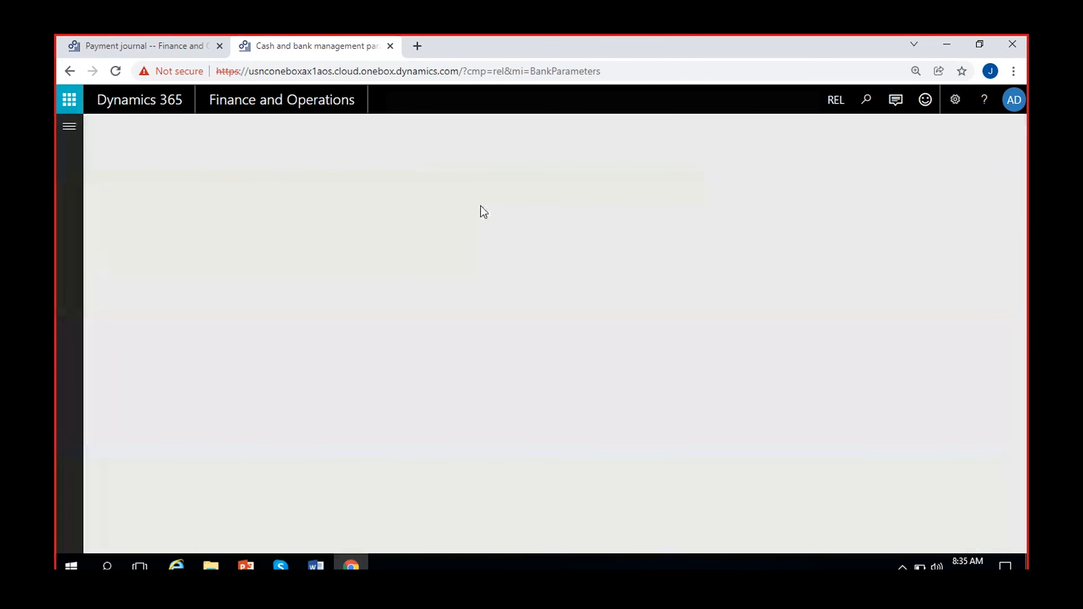
click(345, 244)
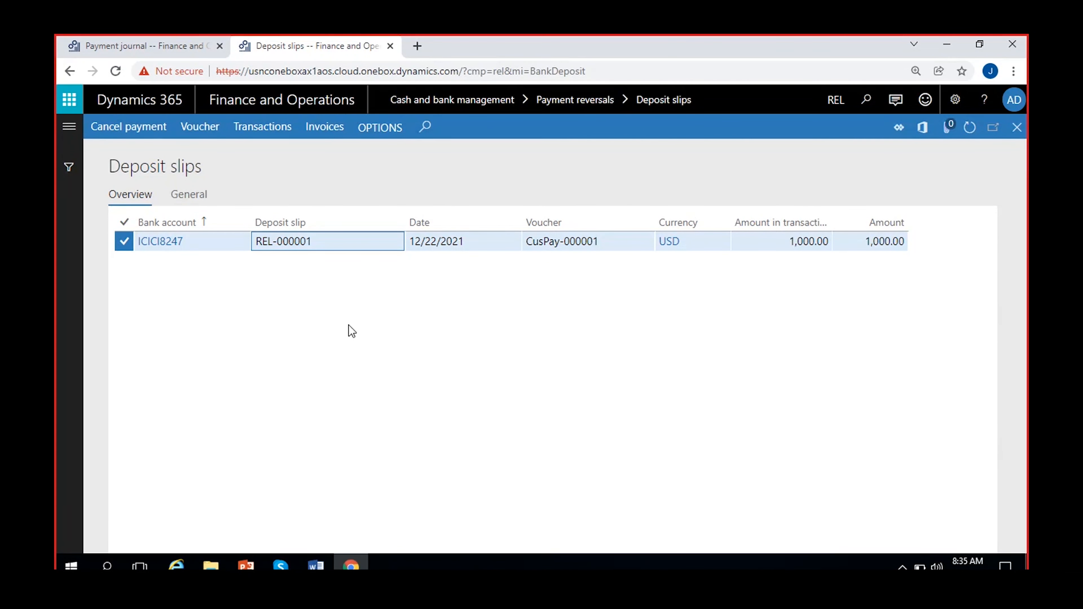
click(68, 132)
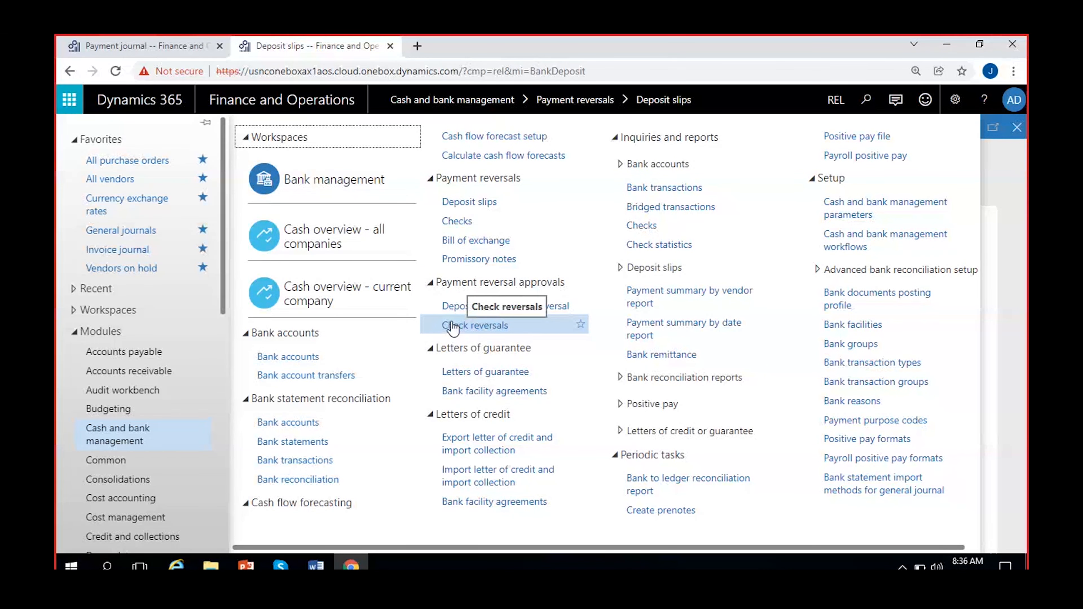
click(480, 308)
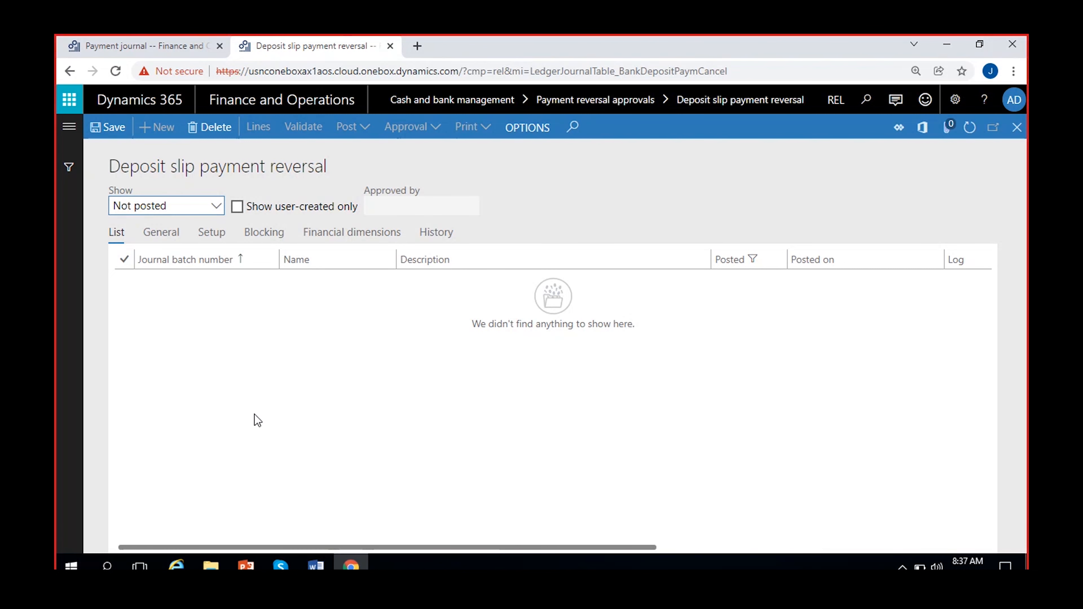
click(65, 134)
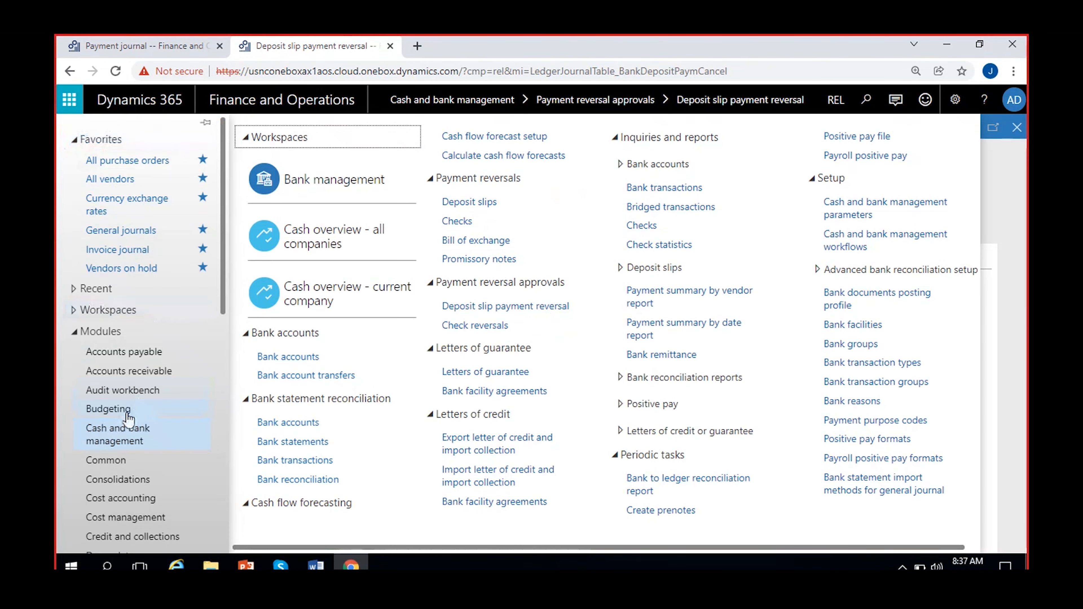
click(1019, 315)
Step: Create a new customer payment journal with the name CusPayJour and open its lines
click(151, 43)
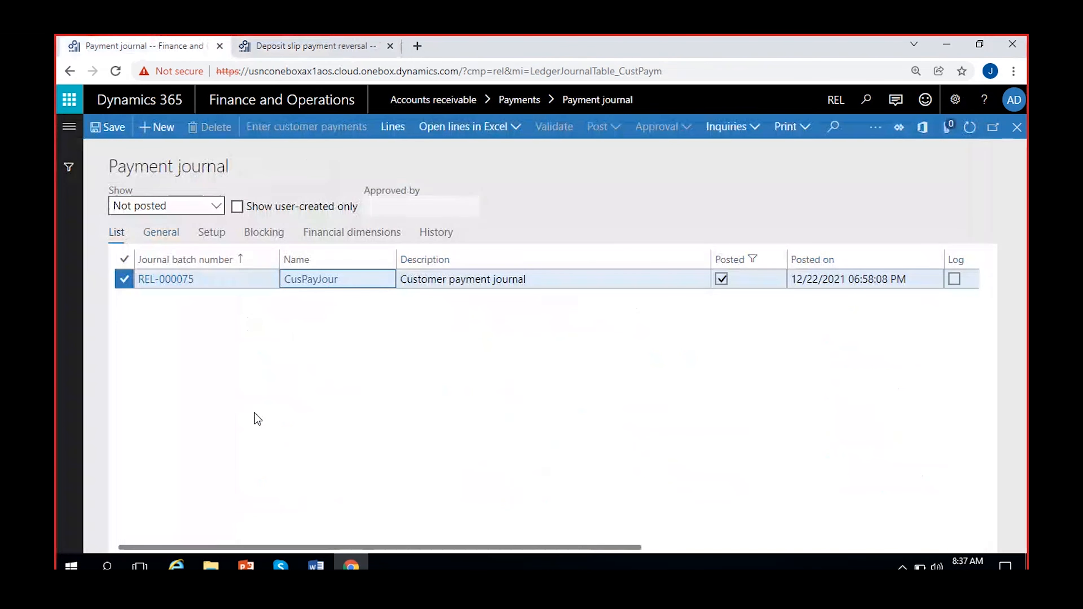
click(156, 128)
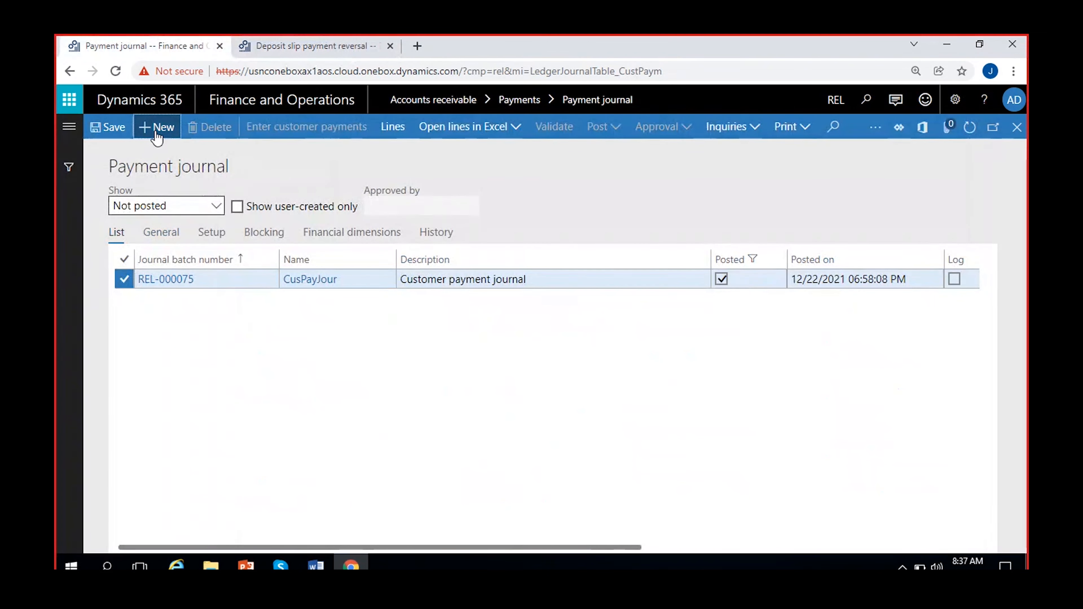
click(388, 279)
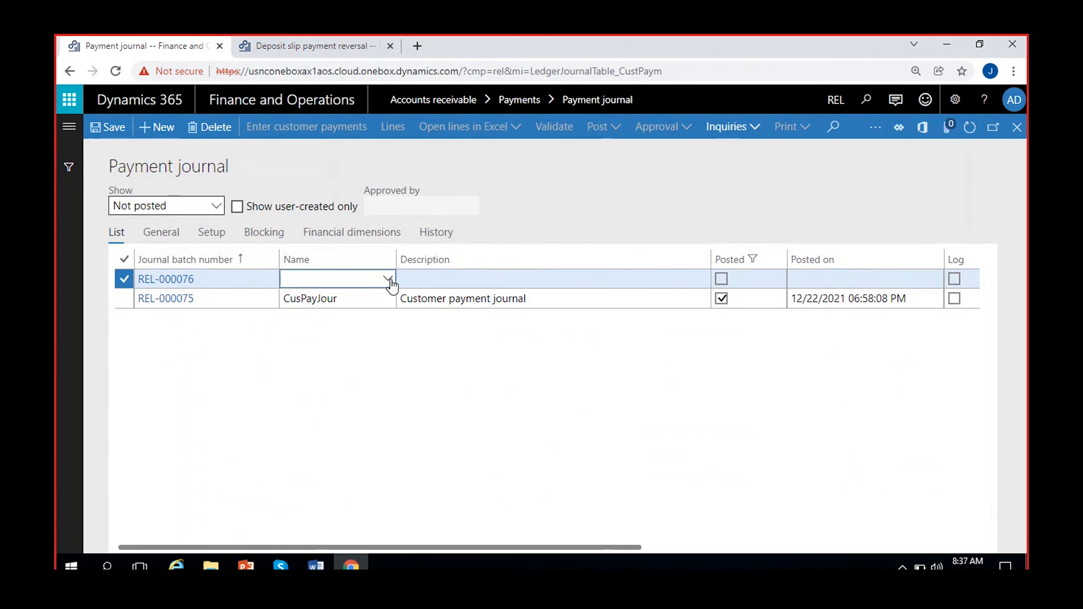
click(356, 324)
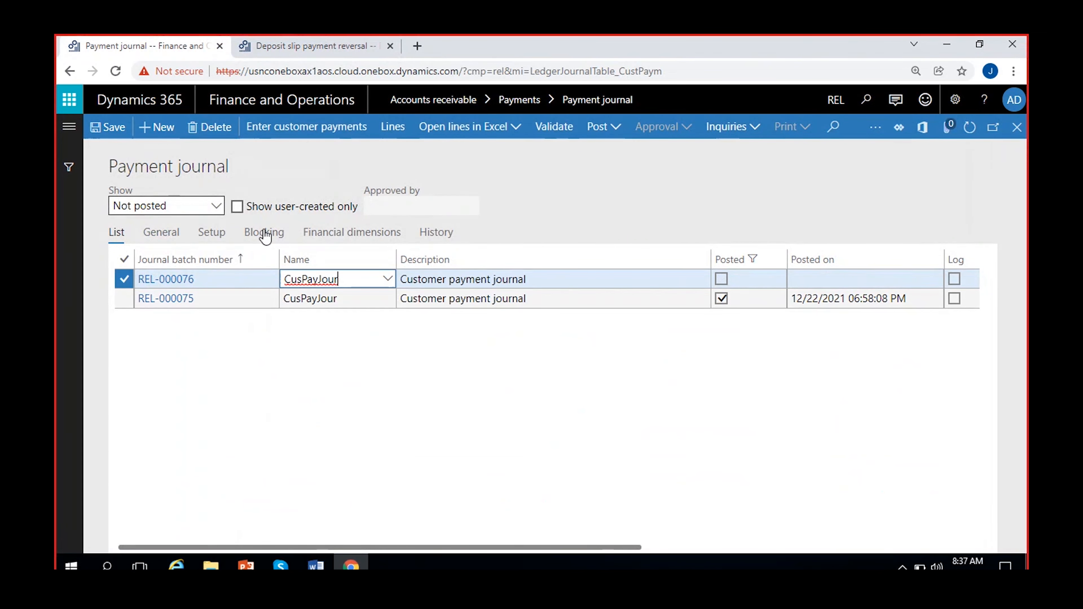
click(390, 135)
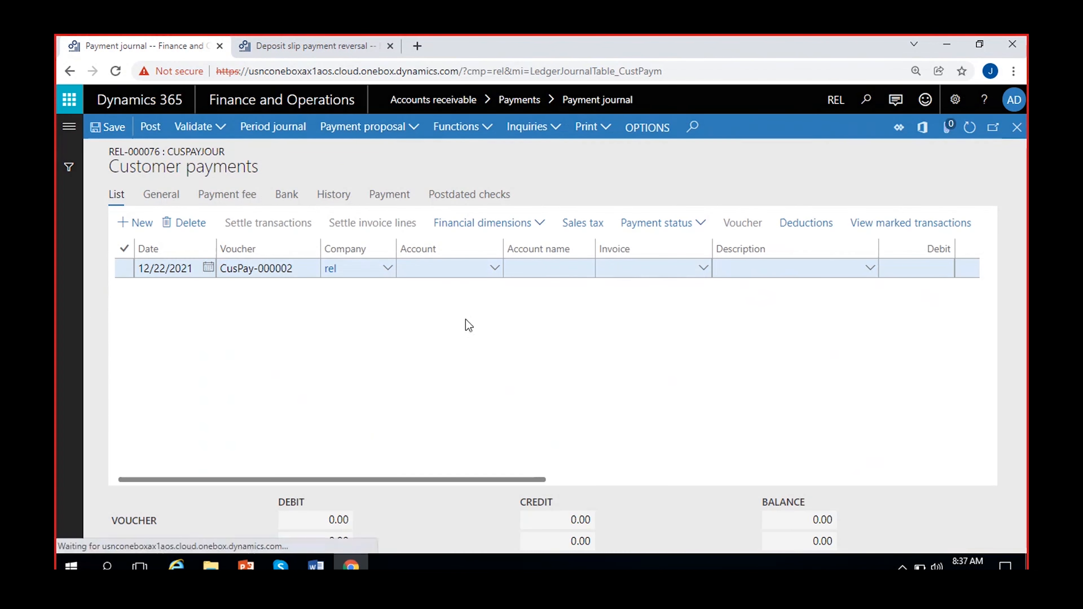
Step: Select the Wallamart customer account on the payment line and enter a credit of 1500
click(493, 269)
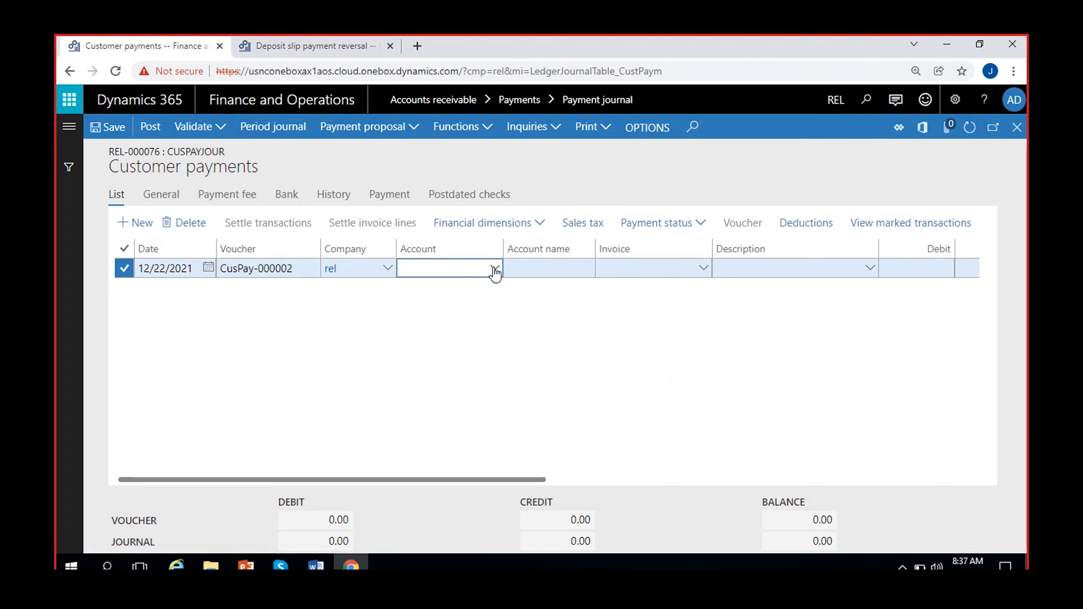
click(494, 268)
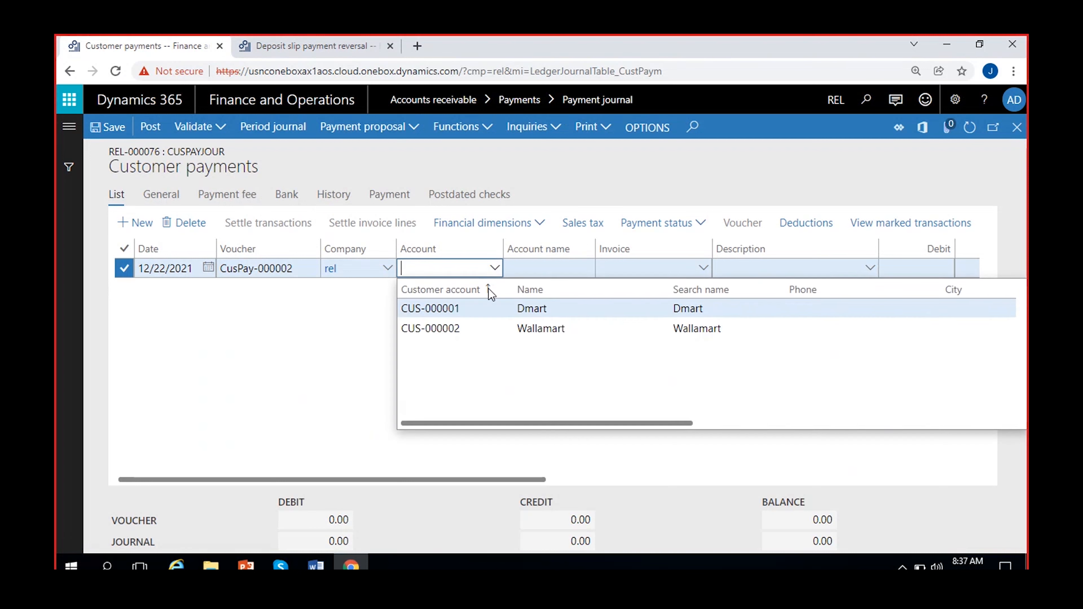
click(474, 328)
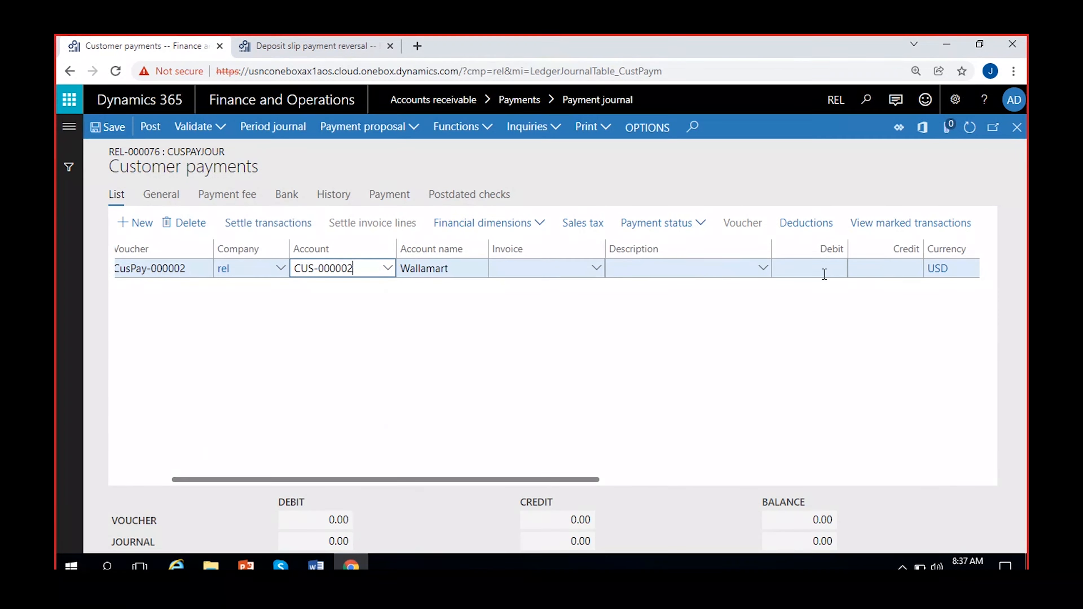
click(894, 265)
text(1500)
click(797, 362)
Step: Set the payment line's offset account type to Bank and its offset account to the ICICI Current Account
scroll(797, 361, right, 4)
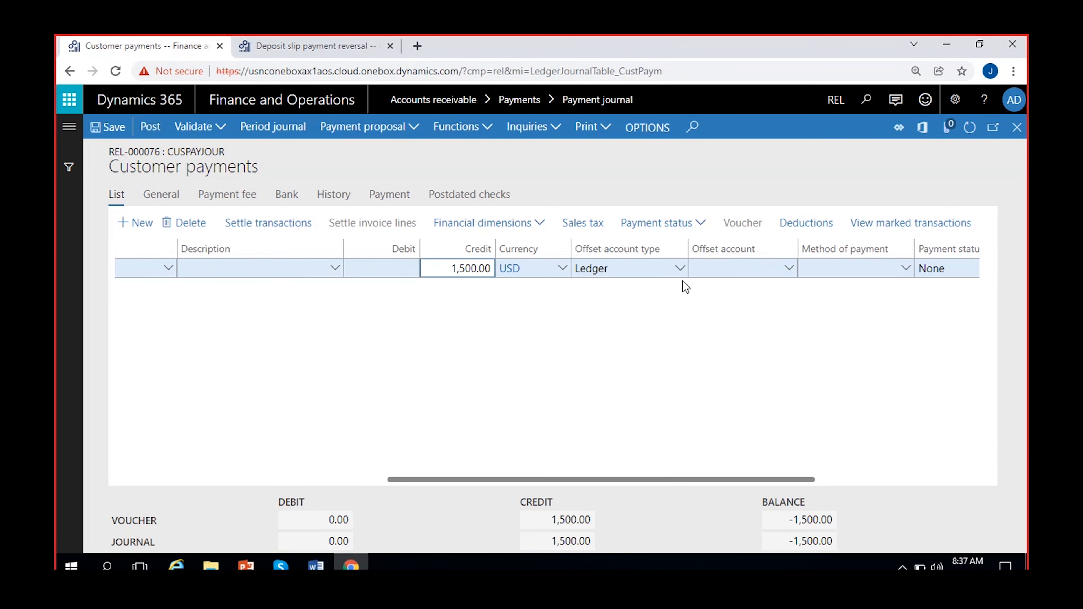
click(681, 276)
click(616, 383)
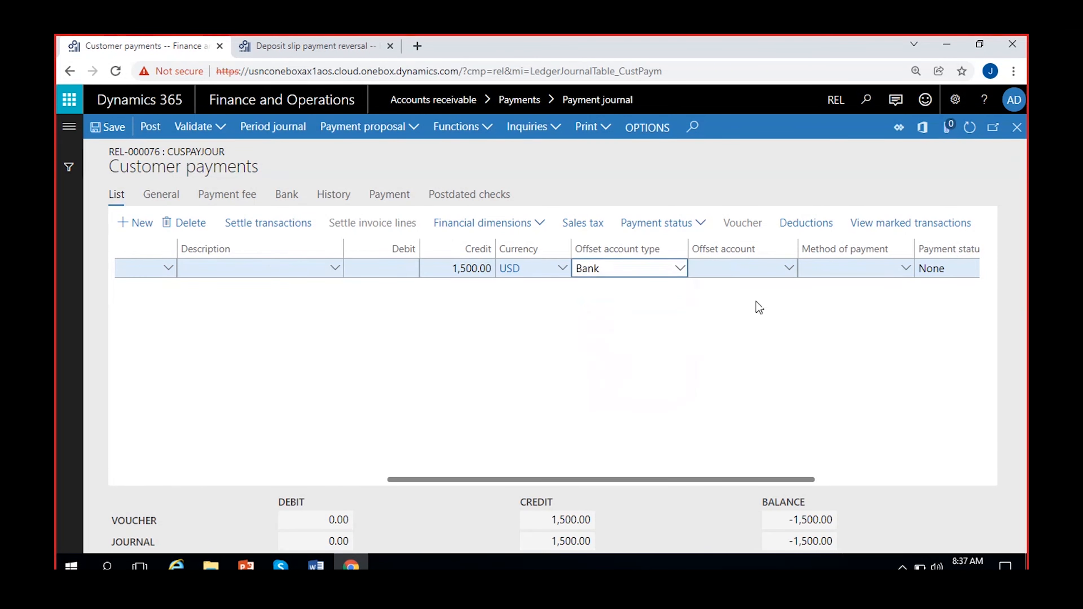
click(790, 269)
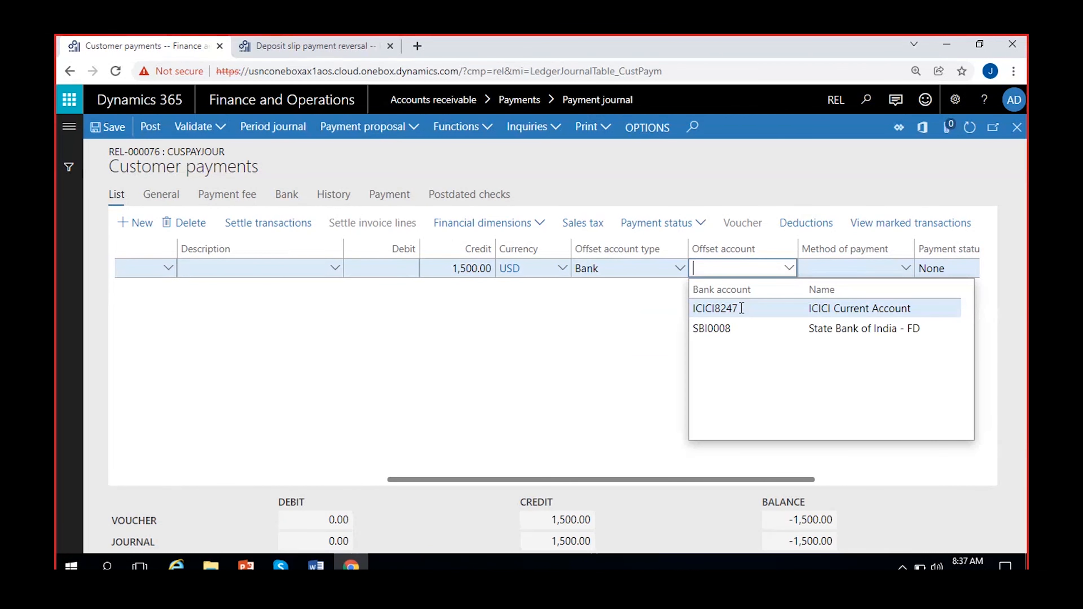
click(742, 308)
Step: Set the payment line's method of payment to Check, payment status to Received and payment reference to 4545
click(904, 274)
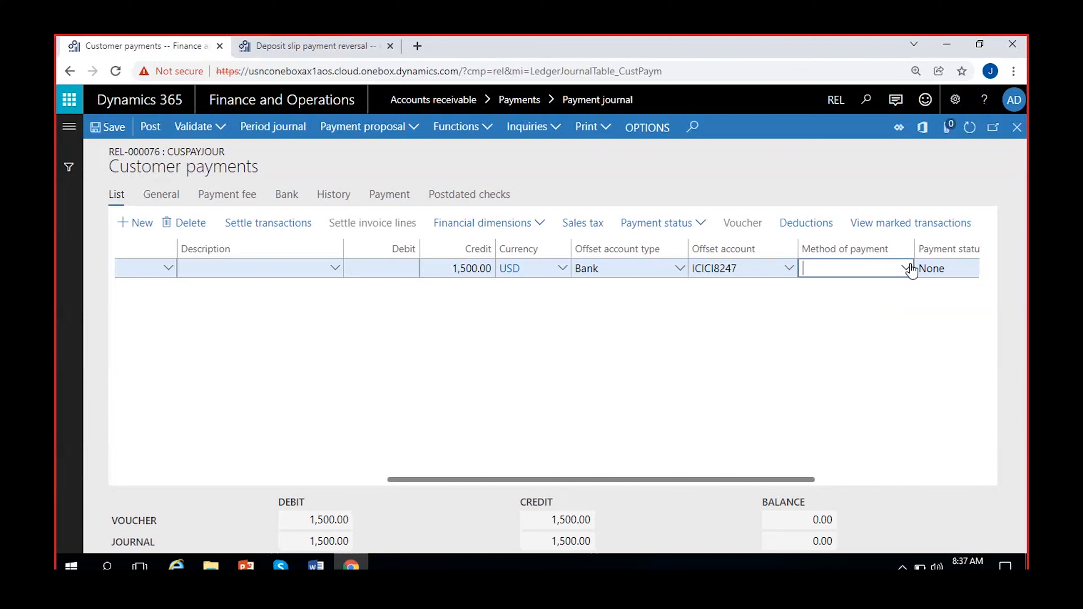
click(906, 269)
click(782, 314)
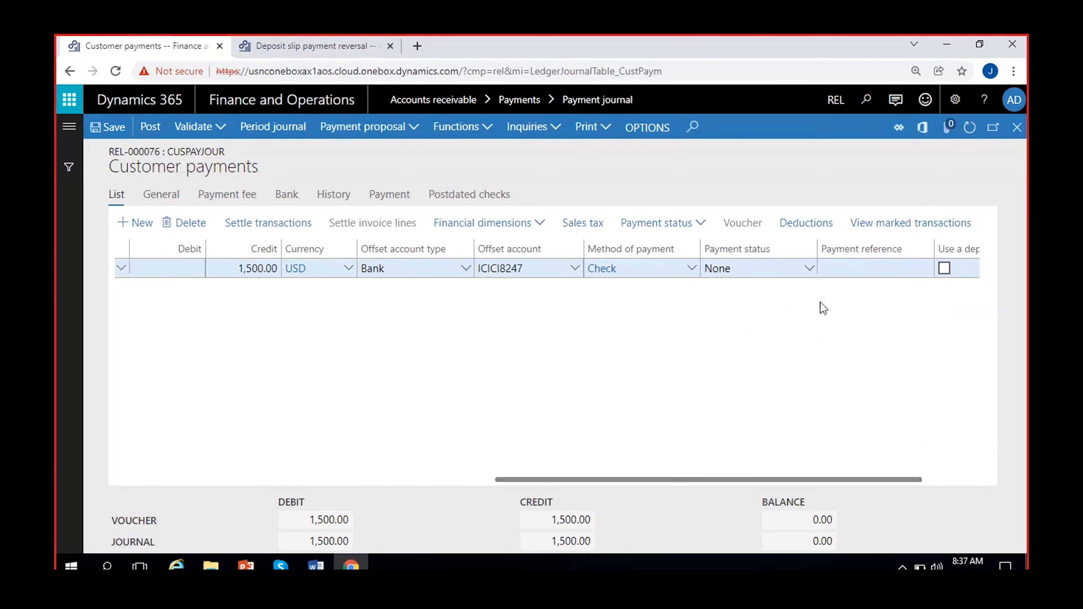
click(809, 270)
click(725, 325)
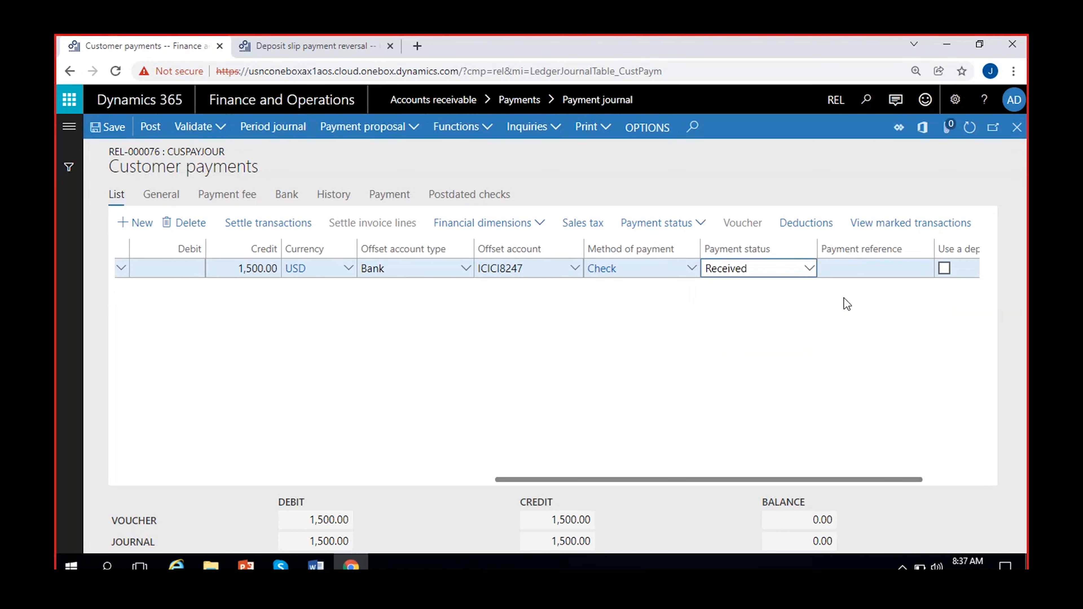
click(854, 269)
text(4545)
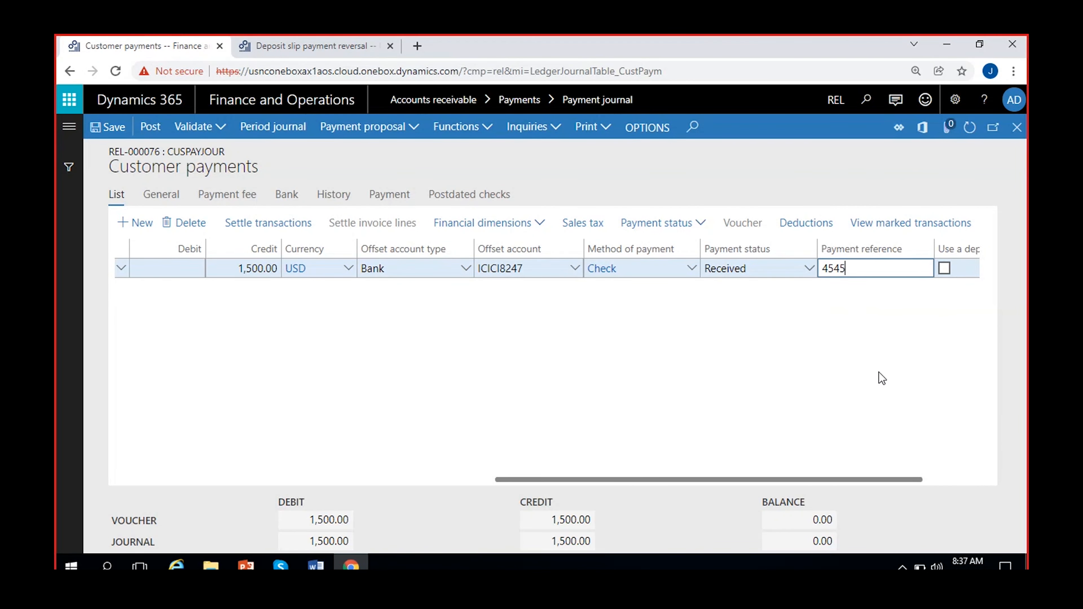
click(813, 345)
Step: Mark the Wallamart payment line to use a deposit slip
scroll(588, 413, left, 8)
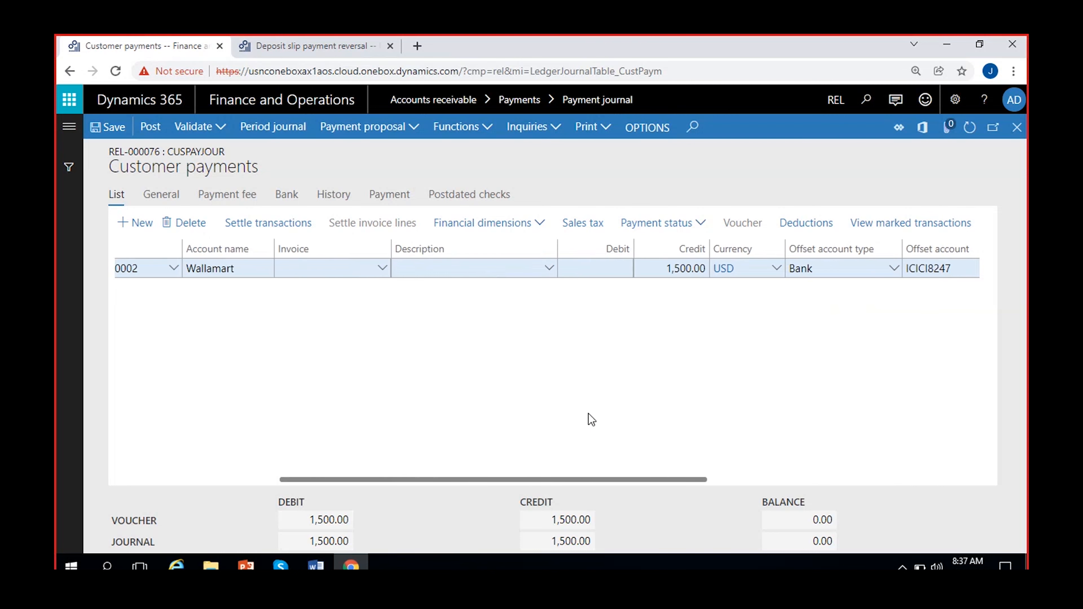
scroll(588, 420, left, 6)
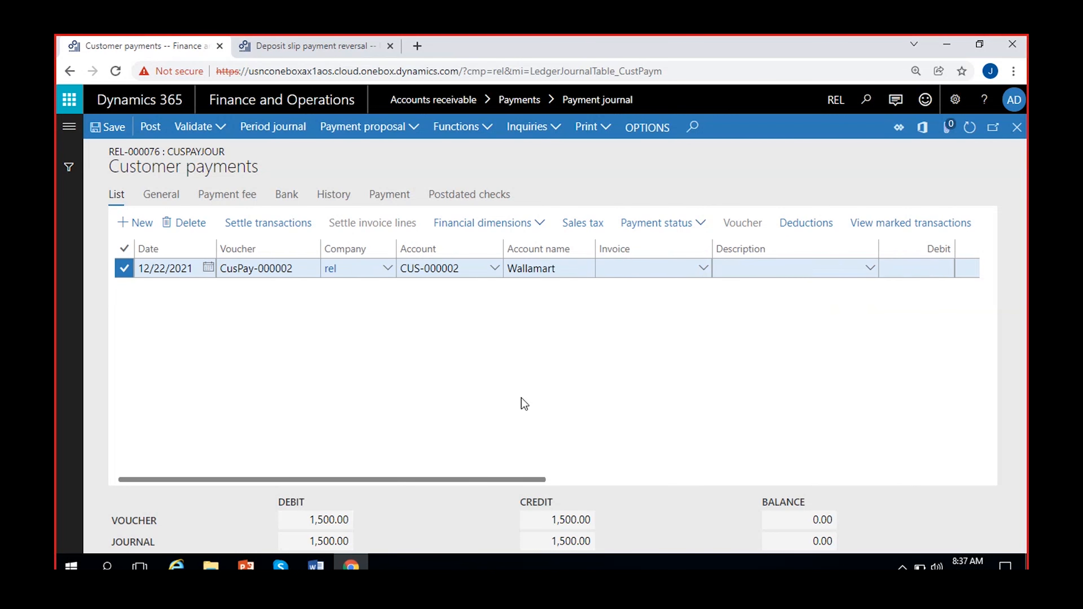
scroll(642, 381, right, 12)
click(838, 268)
scroll(366, 425, left, 10)
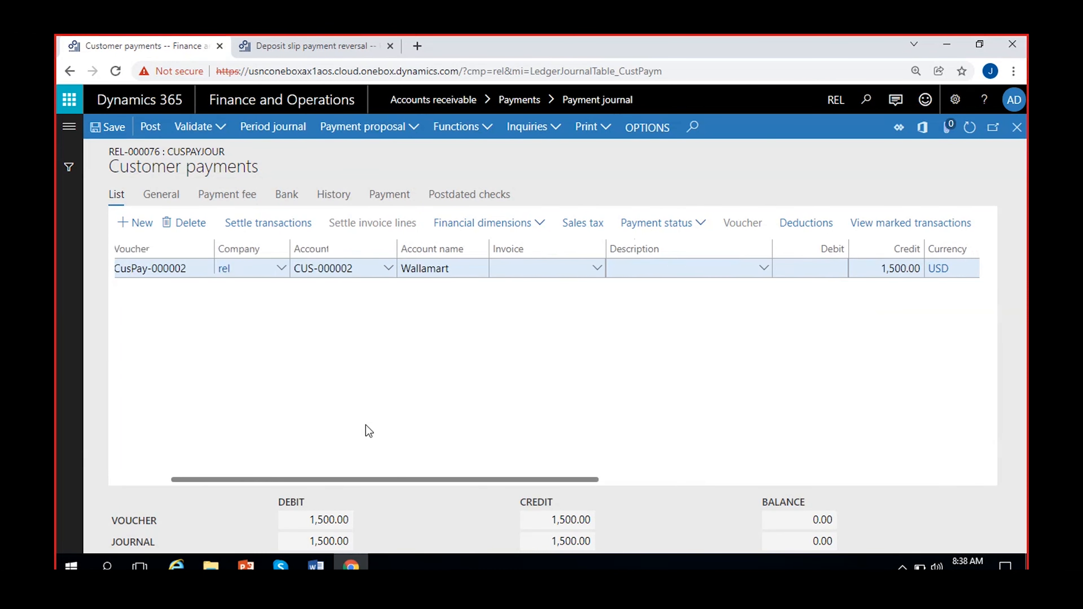
scroll(365, 425, left, 3)
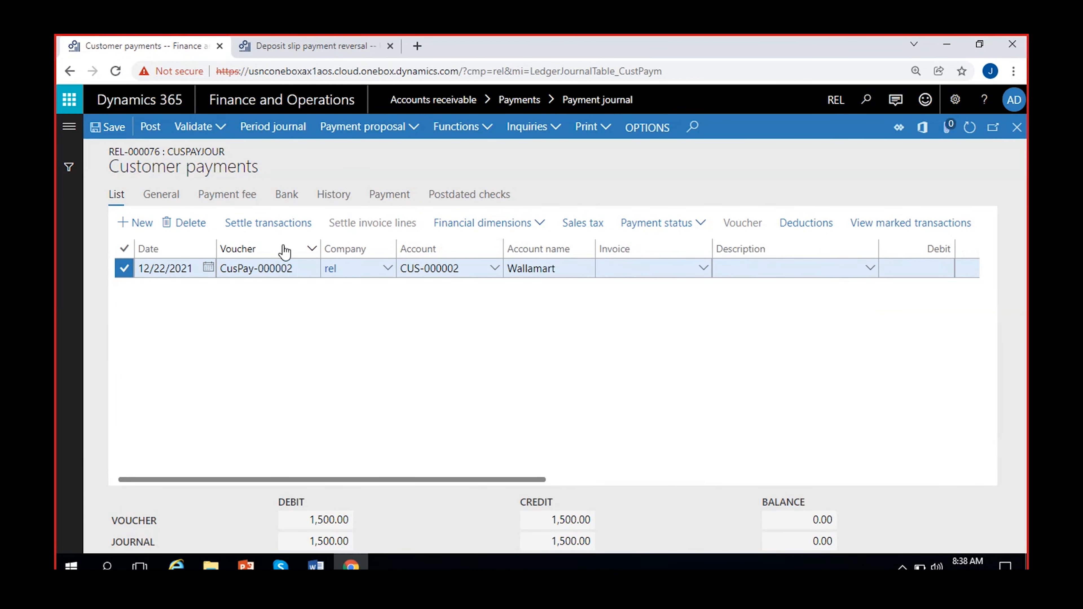
Step: Set Prepayment journal voucher to Yes in the line's payment details and save the journal
click(382, 199)
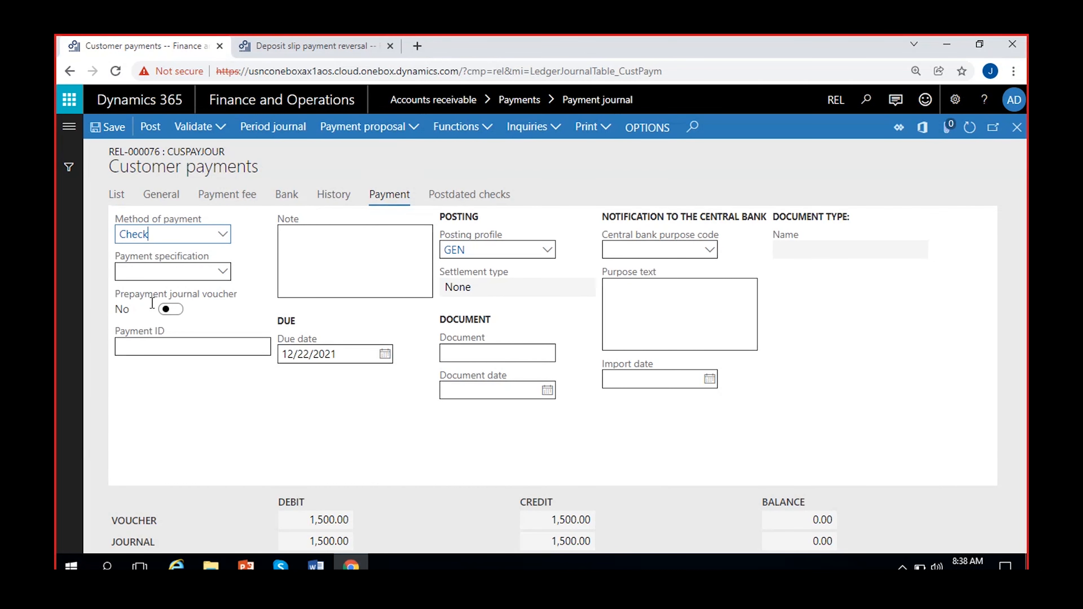
click(167, 311)
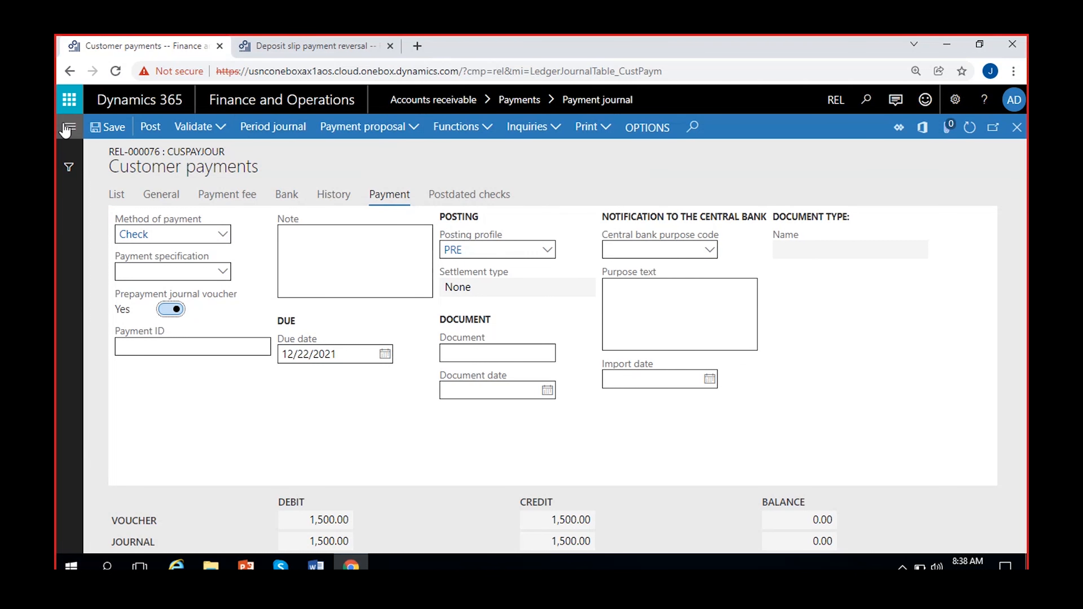
click(99, 128)
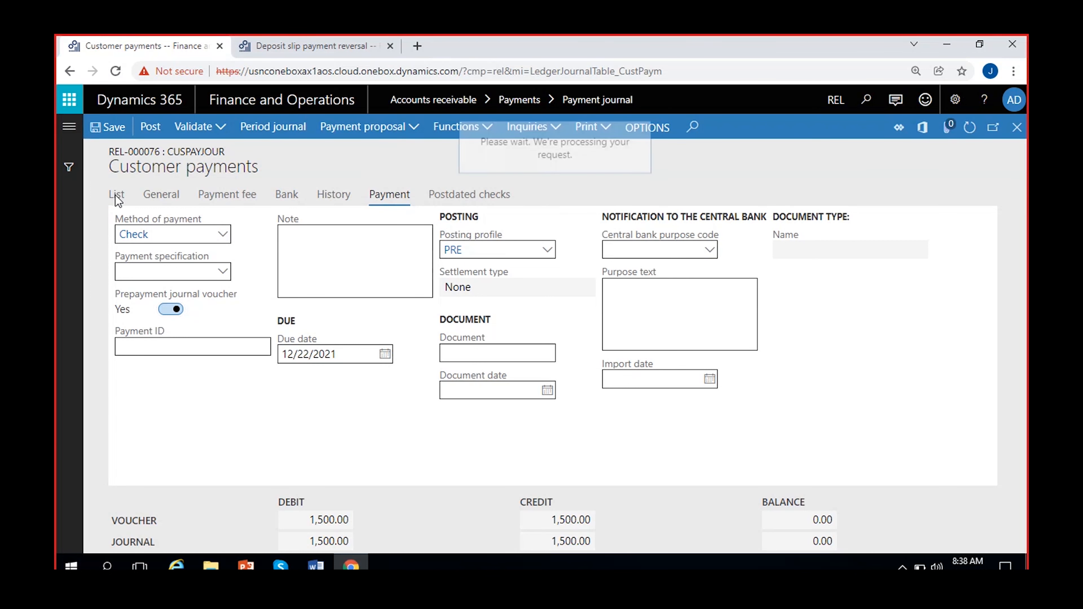
Step: Validate the Wallamart payment journal, post it and dismiss the resulting notification
click(116, 196)
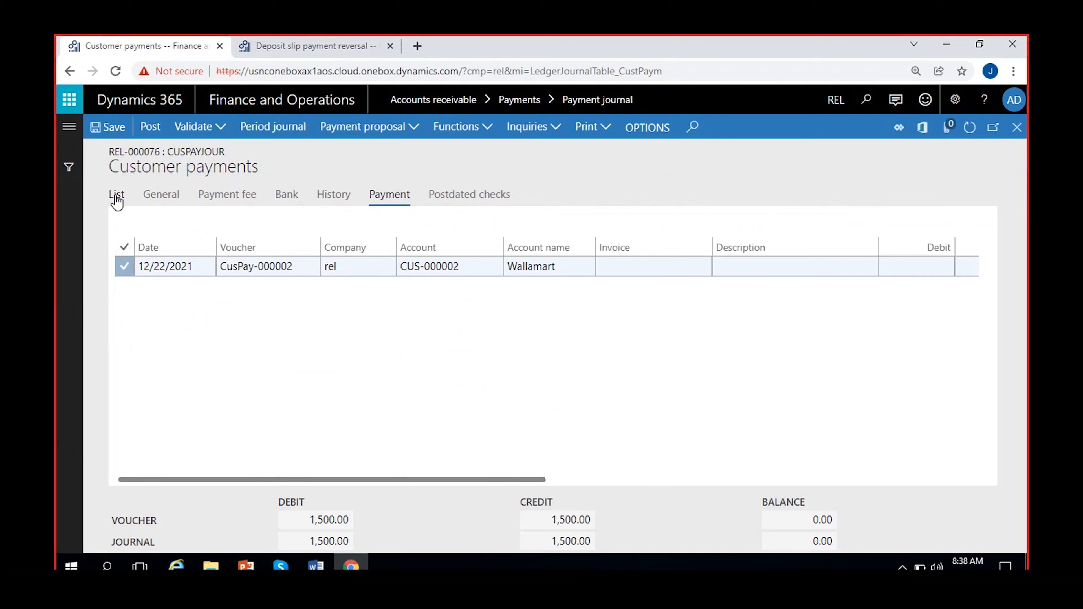
click(219, 128)
click(215, 151)
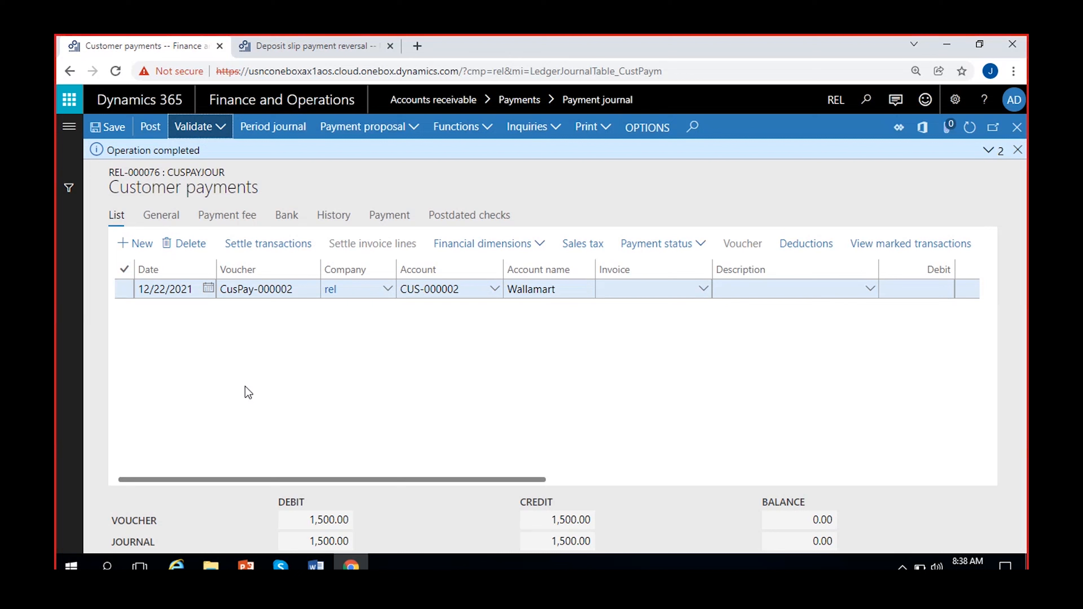
click(988, 155)
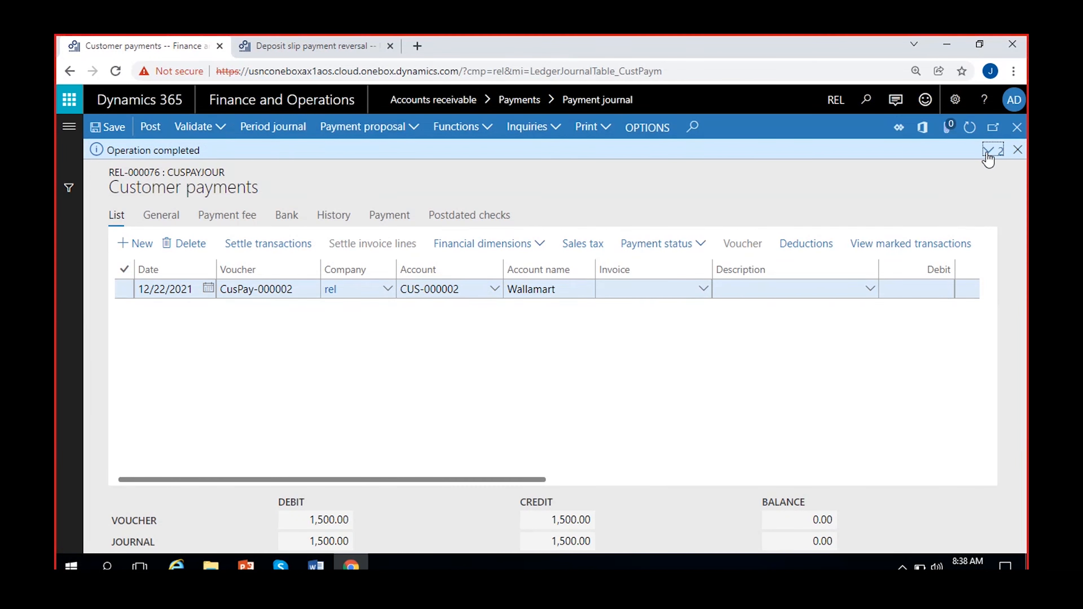
click(1024, 148)
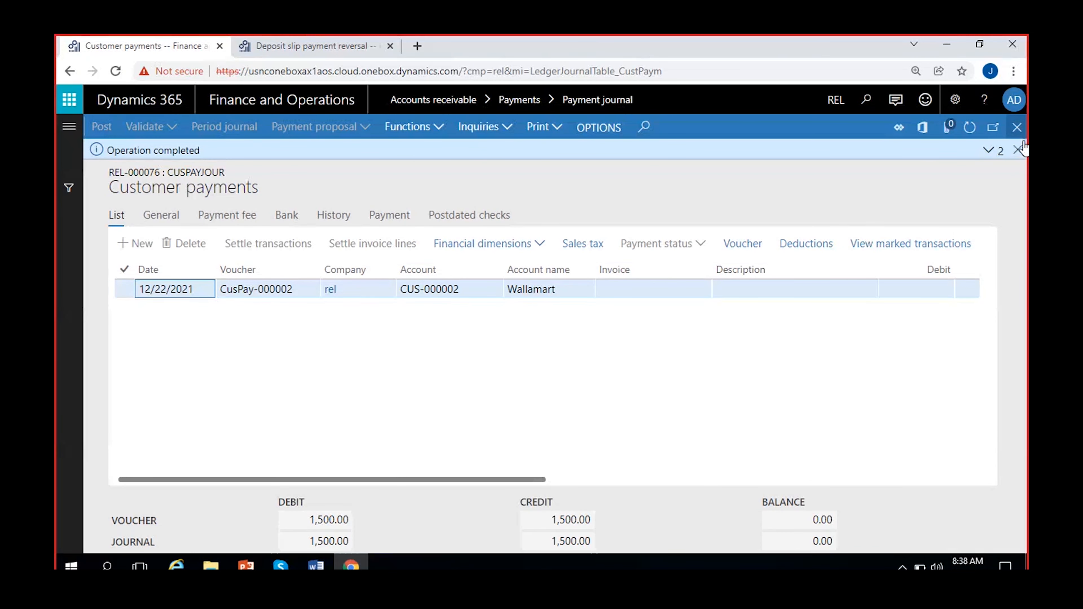
click(1018, 150)
Step: Look over the posted Wallamart payment line and open its voucher transactions
scroll(369, 405, right, 5)
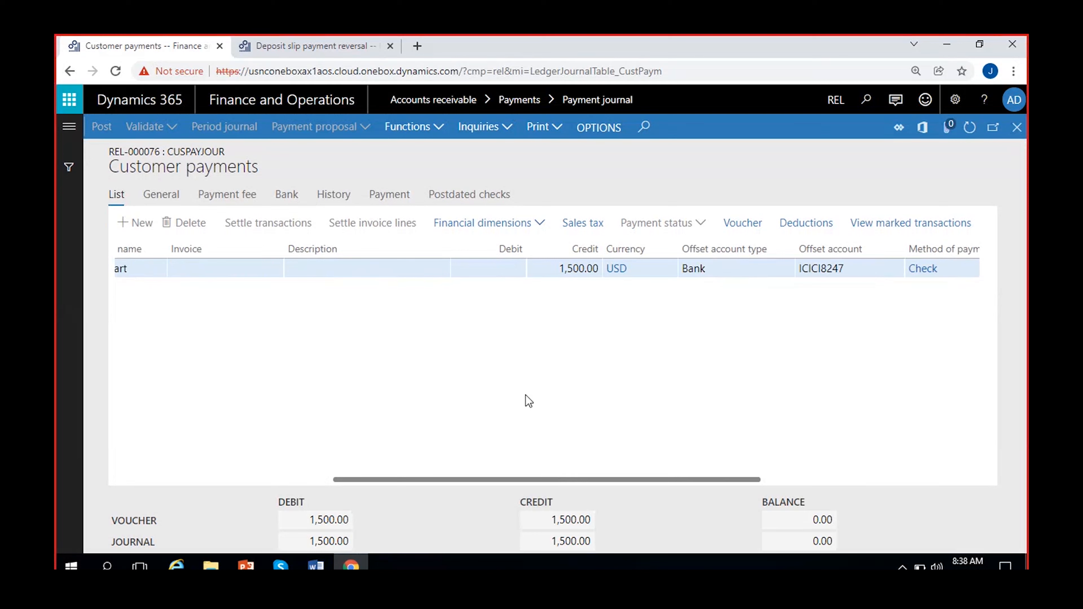
scroll(568, 403, right, 5)
scroll(427, 399, left, 6)
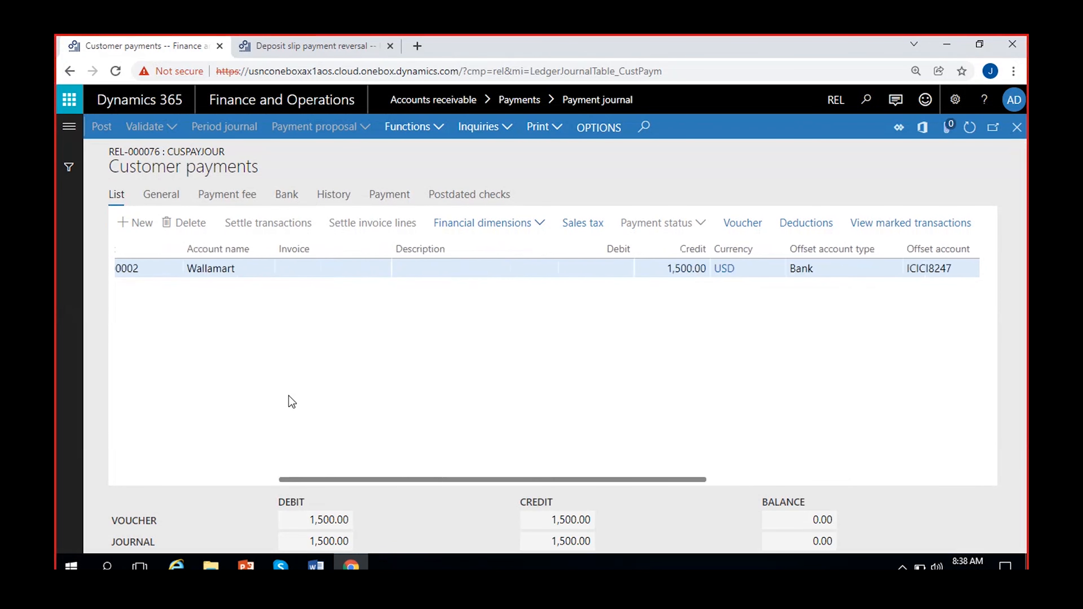
scroll(292, 402, left, 4)
click(751, 226)
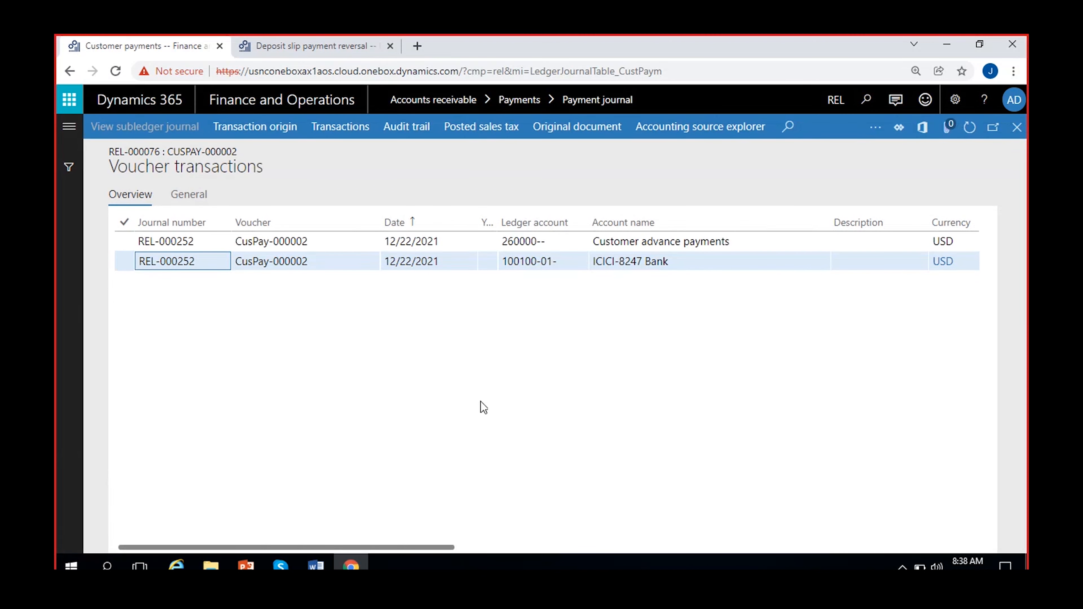
scroll(617, 357, right, 5)
Step: Examine the accounts and transaction amounts of the customer advance payments and ICICI bank entries, and close the voucher transactions
click(517, 242)
drag(517, 241, 328, 247)
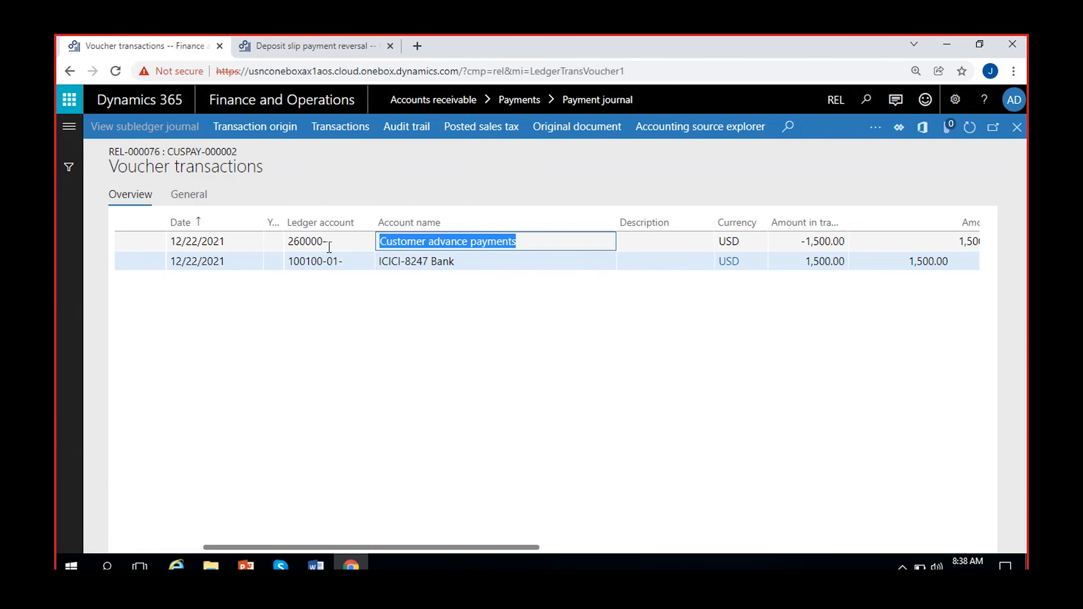
click(504, 244)
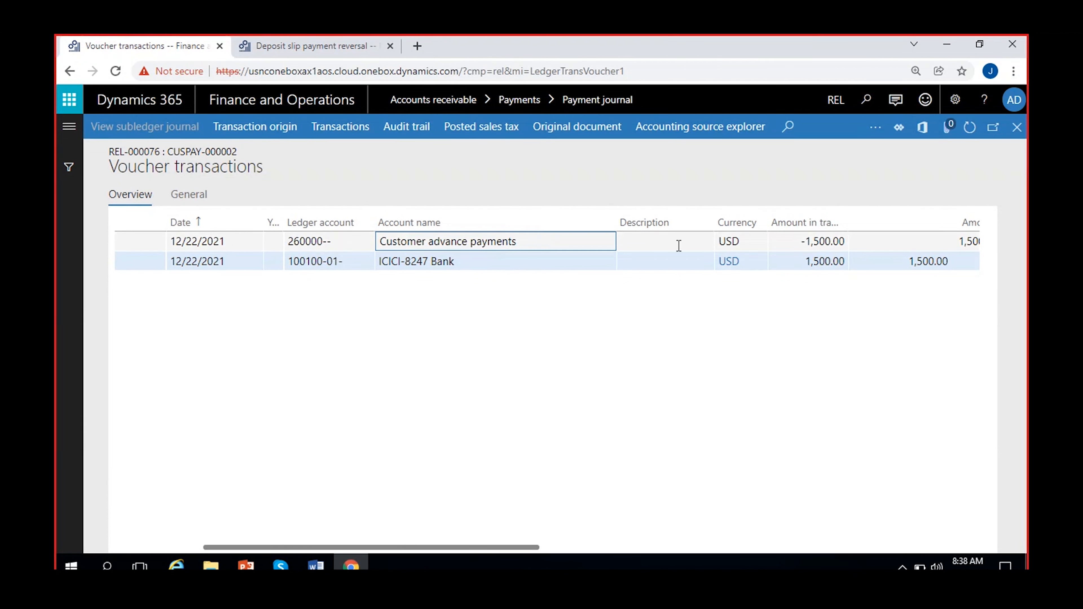
click(798, 240)
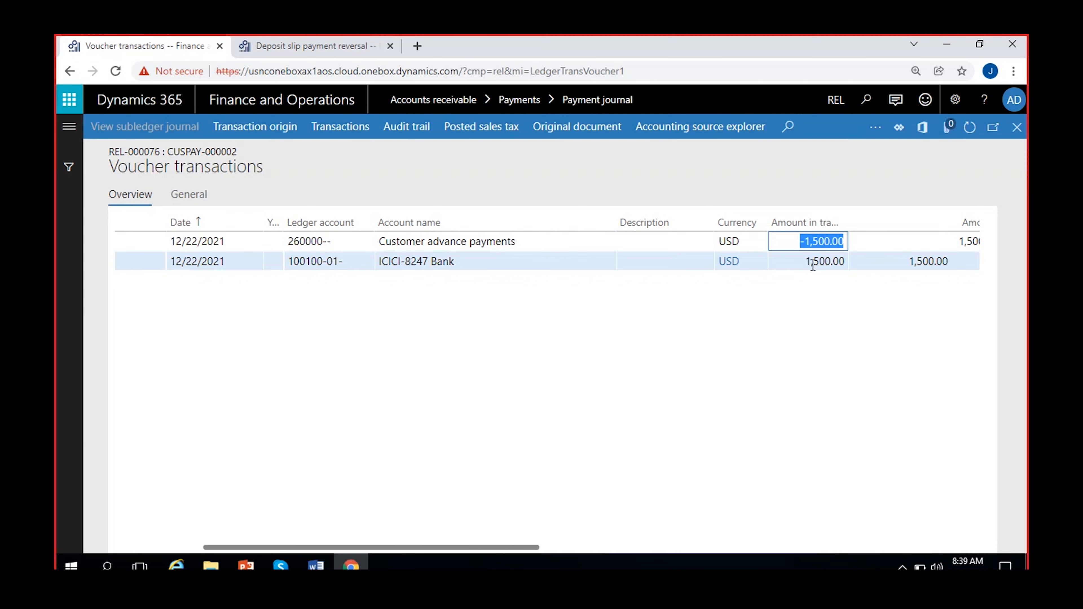
click(806, 261)
click(534, 260)
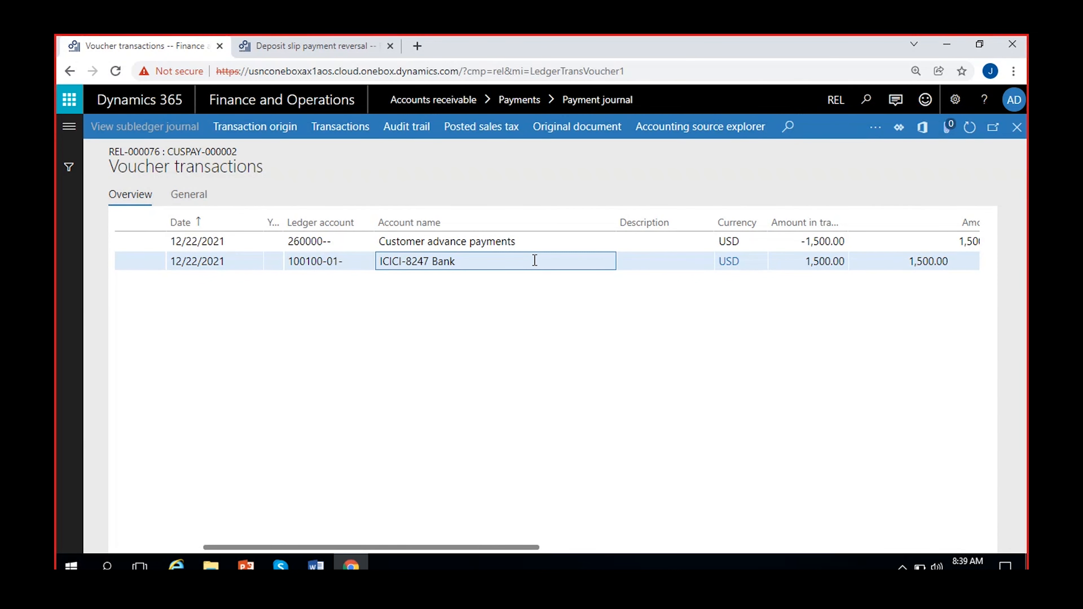
click(528, 242)
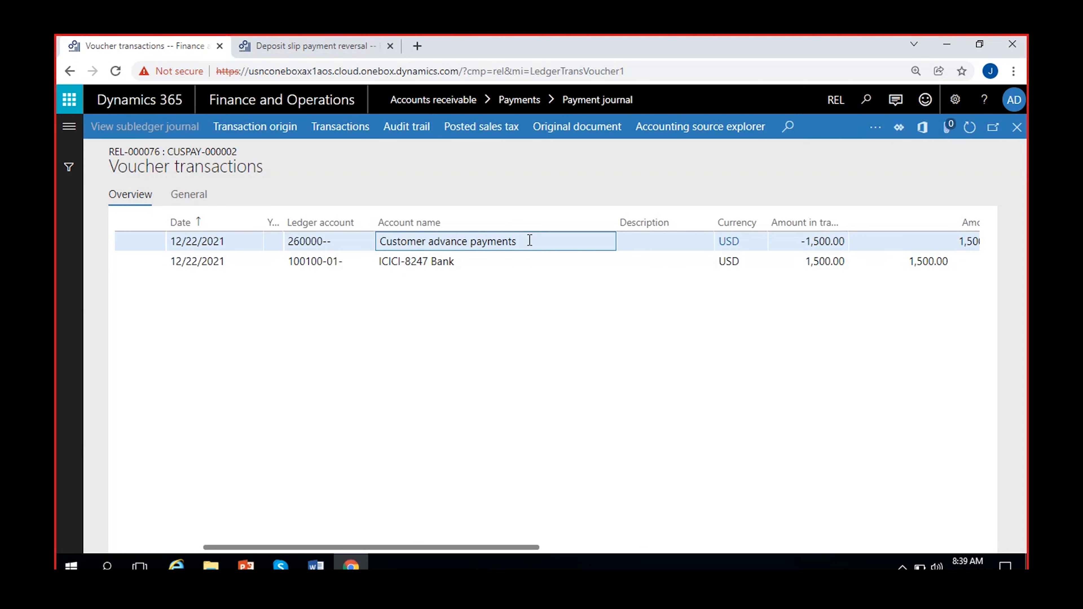
drag(529, 240, 379, 237)
drag(794, 243, 884, 243)
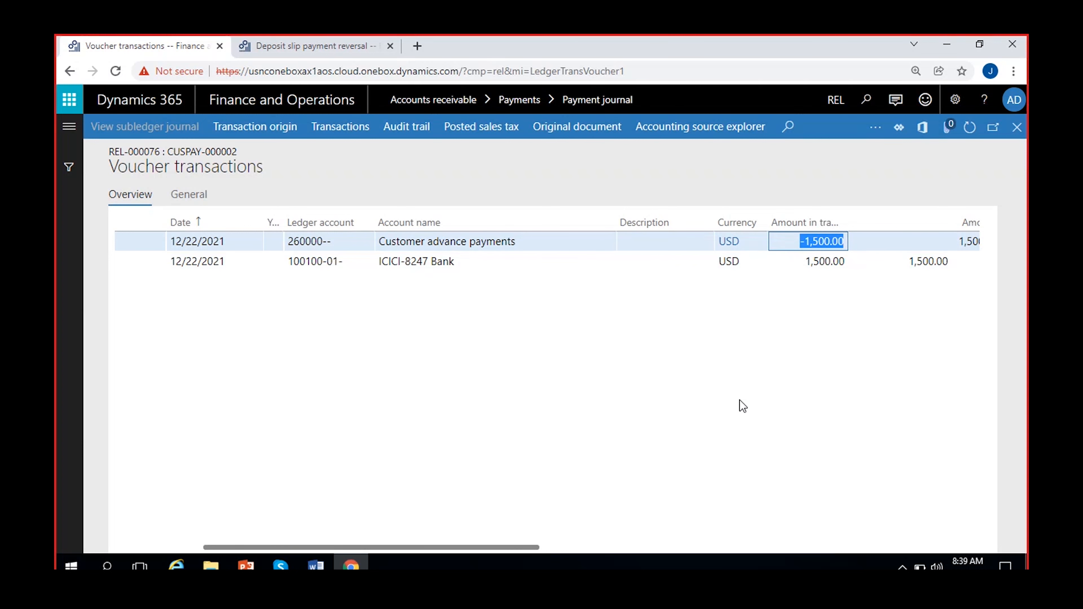
click(534, 243)
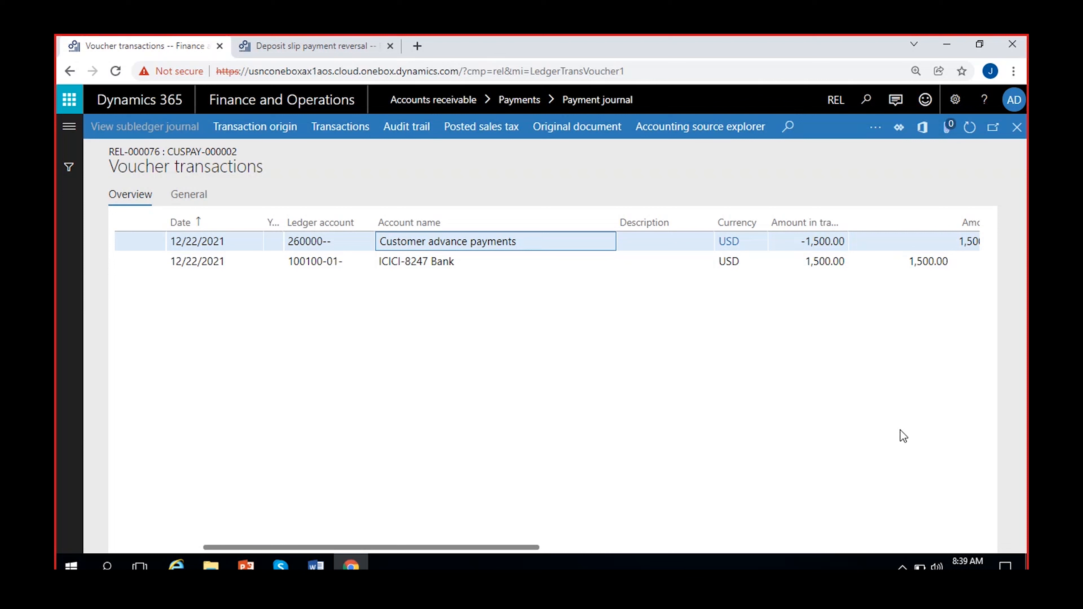
click(1019, 130)
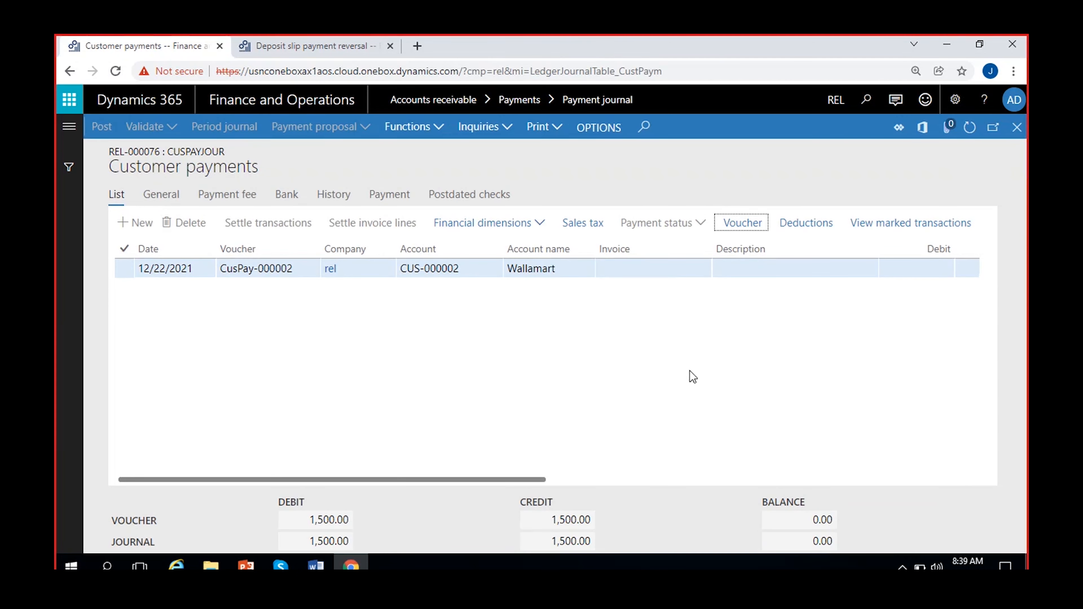
Step: Generate the Wallamart payment's deposit slip dated 12/23/2021, output its report to Screen and close the report
click(439, 128)
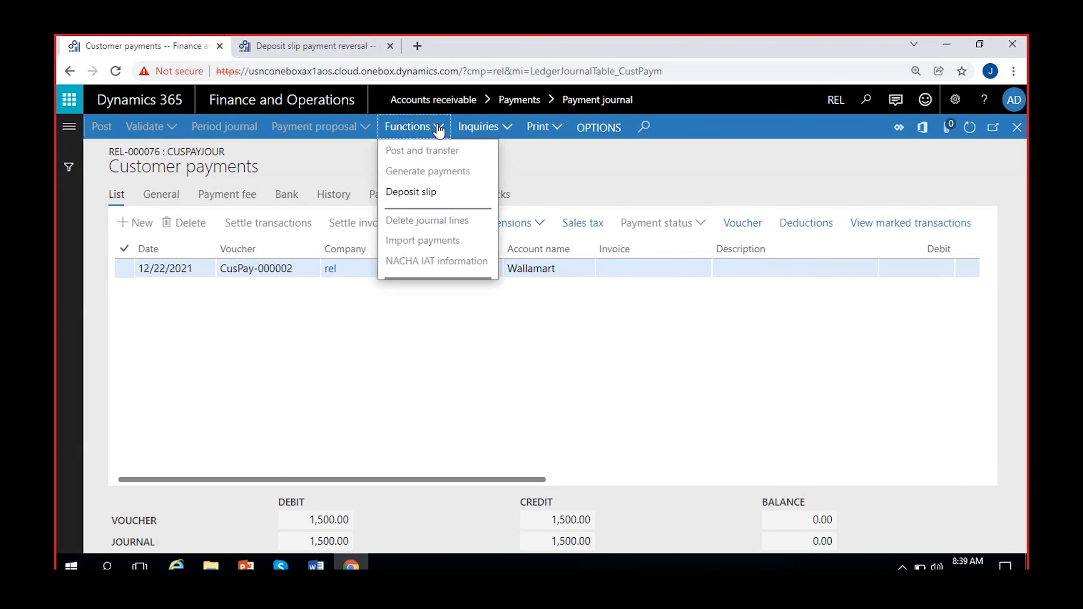
click(429, 192)
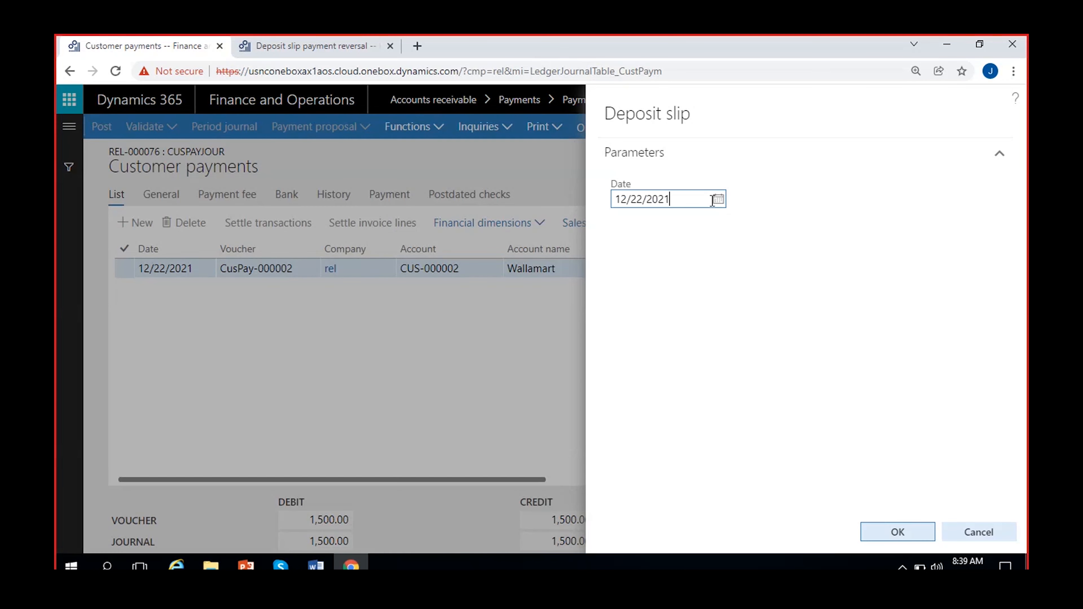
click(719, 200)
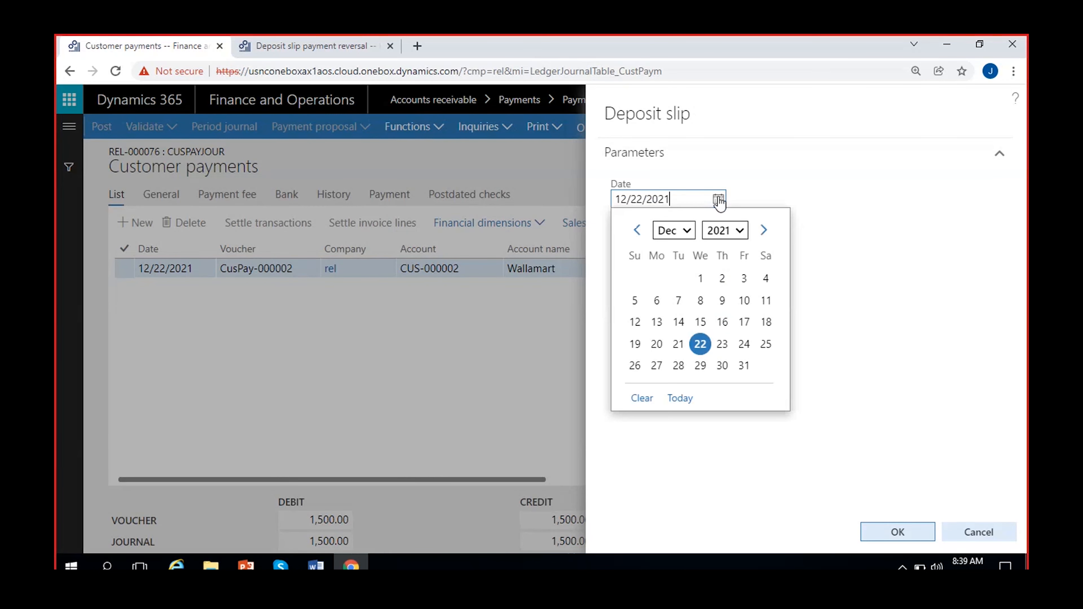
click(722, 344)
click(896, 533)
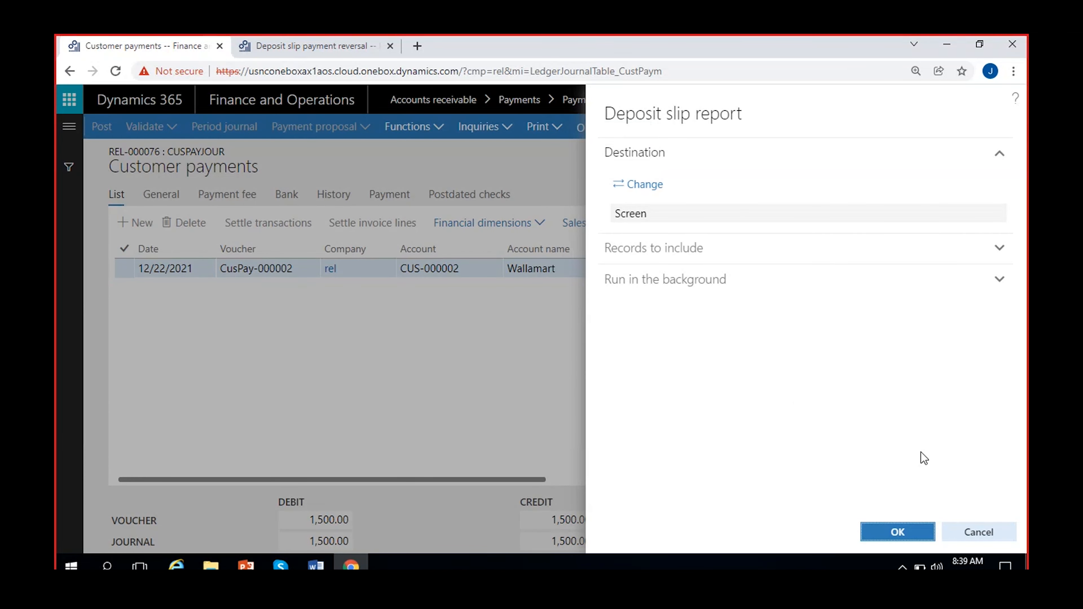
click(894, 532)
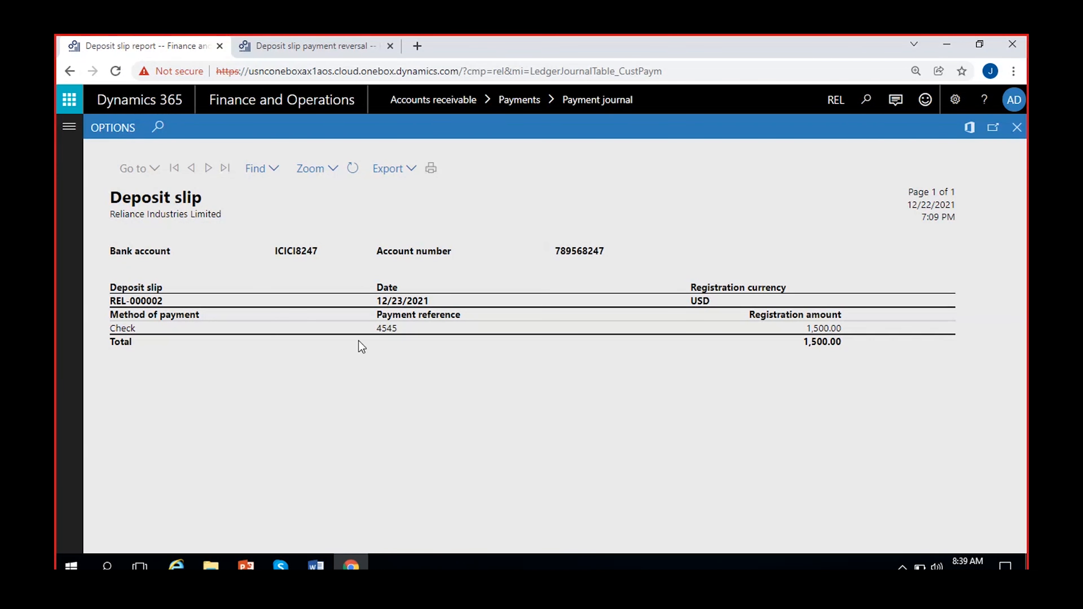
click(1017, 127)
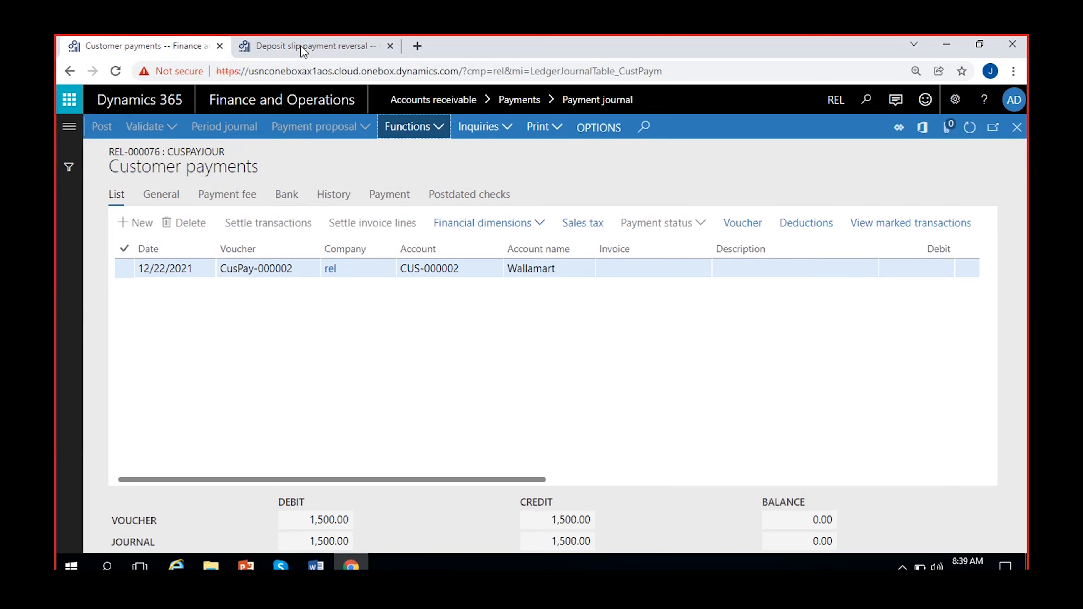
Step: Open the Deposit slips list under payment reversals in Cash and bank management and select deposit slip REL-000002
click(303, 45)
click(69, 127)
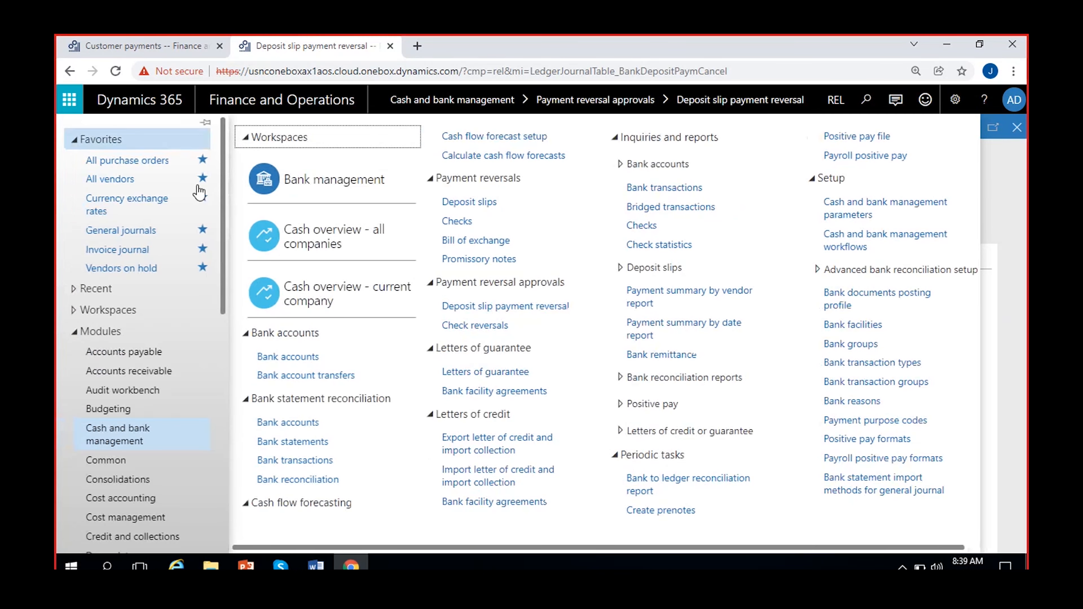
click(469, 203)
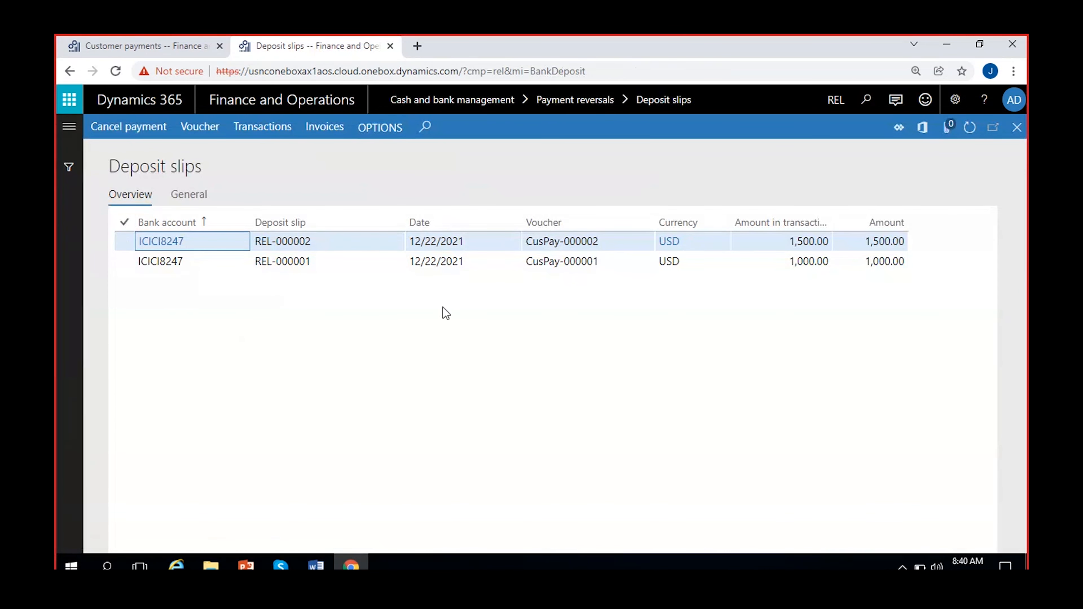
click(367, 262)
click(357, 242)
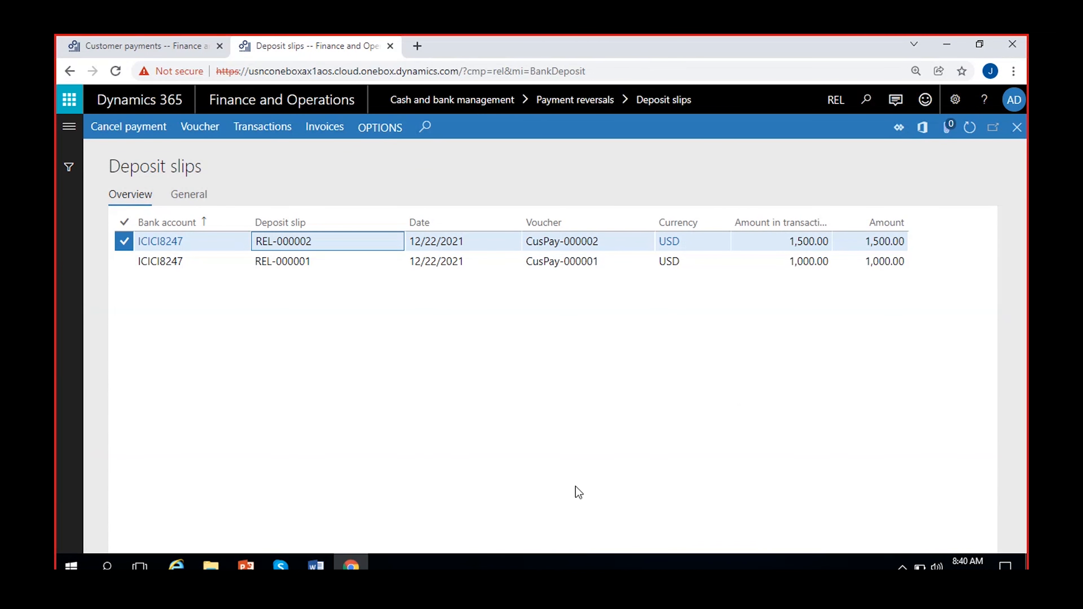
Step: Return to the customer payment journal list and select journal REL-000075
click(119, 45)
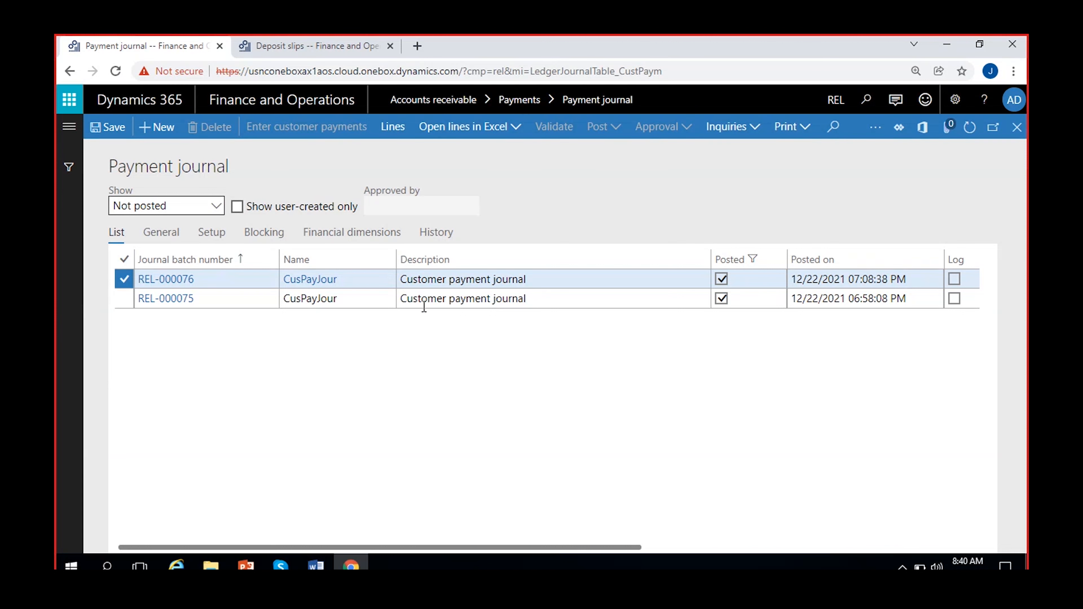
click(478, 300)
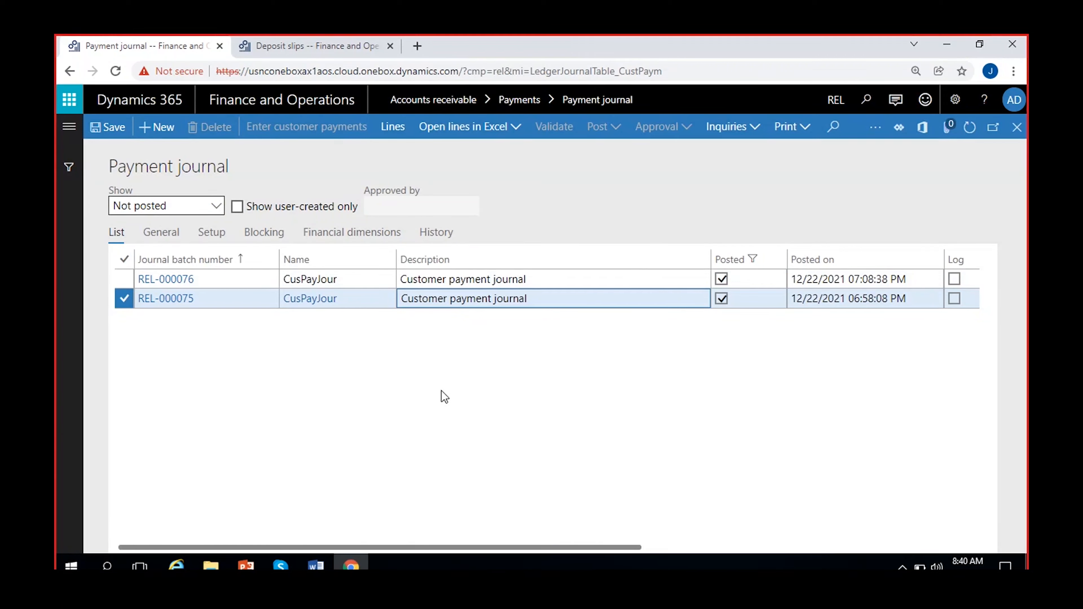